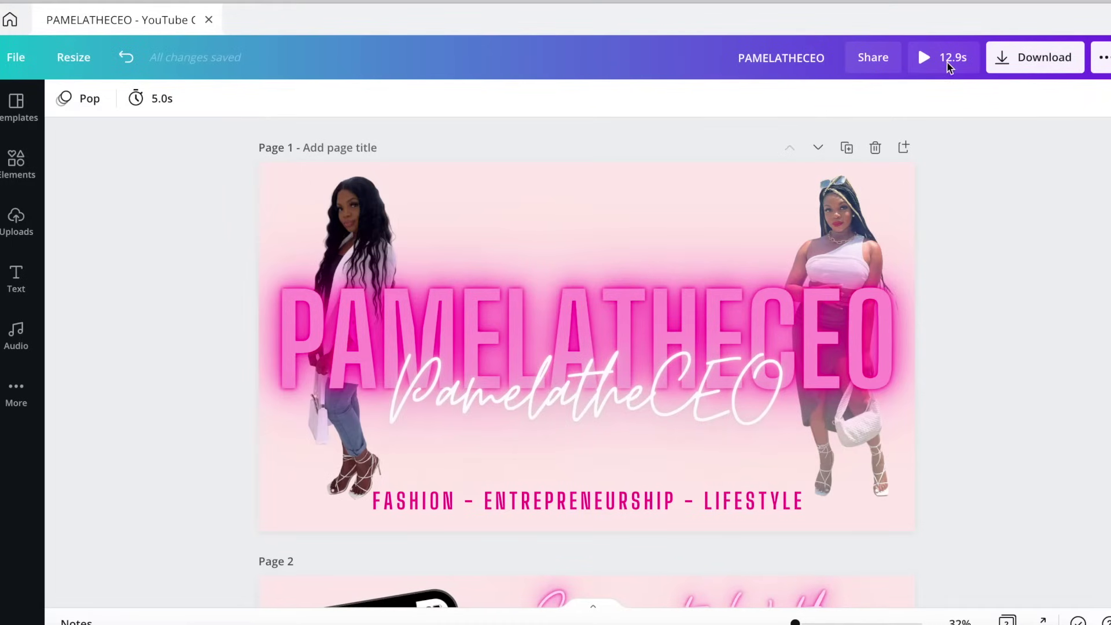
- Play the existing channel art design's animated preview through and close it
{"action": "left_click", "coordinate": [926, 66]}
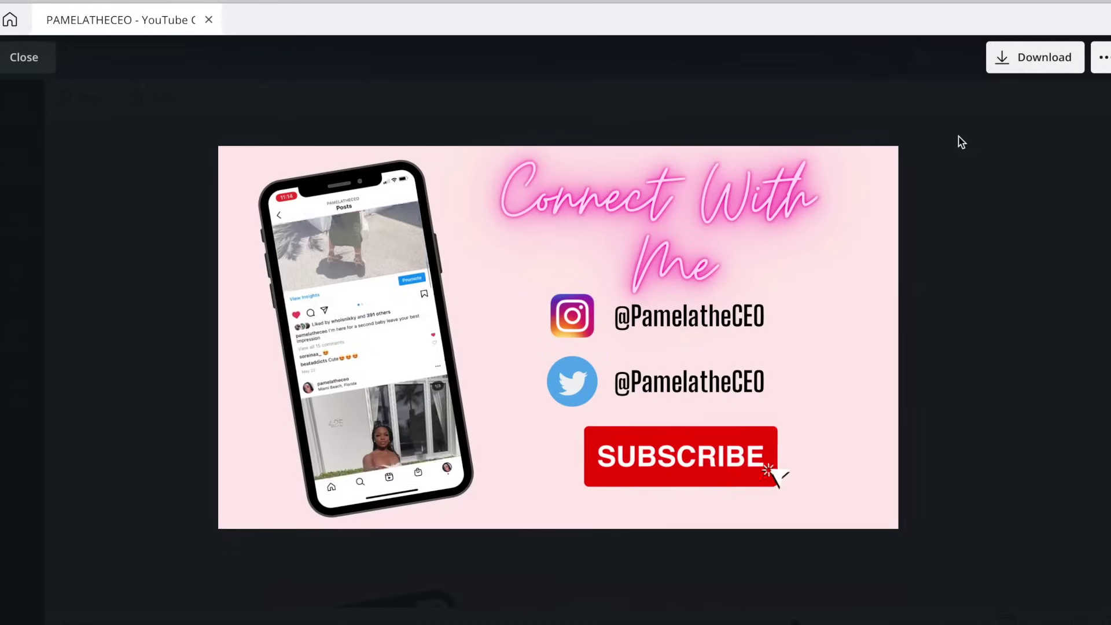
{"action": "left_click", "coordinate": [24, 57]}
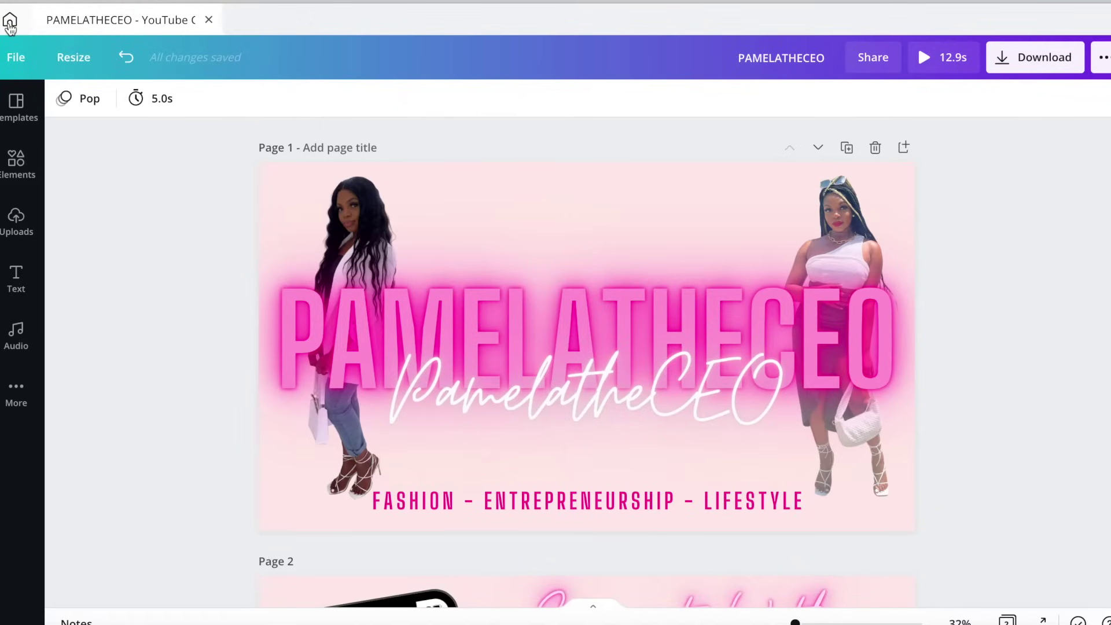
- Return to the home page and search the templates for YouTube Channel Art
{"action": "left_click", "coordinate": [9, 23]}
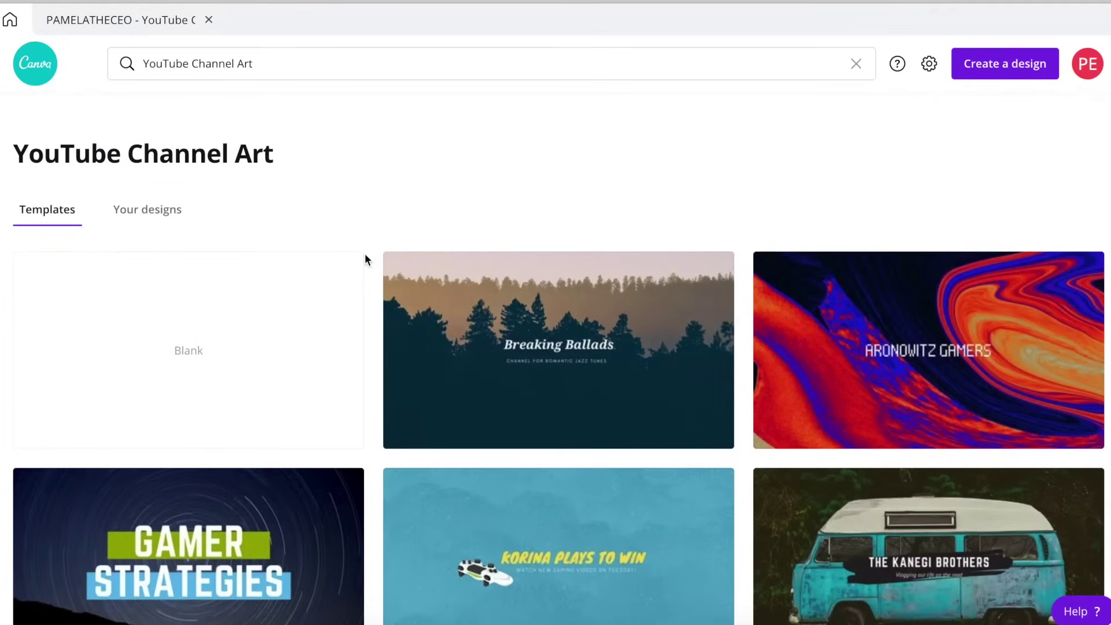
{"action": "scroll", "coordinate": [364, 259], "scroll_direction": "down", "scroll_amount": 2}
{"action": "scroll", "coordinate": [365, 254], "scroll_direction": "up", "scroll_amount": 2}
{"action": "left_click", "coordinate": [857, 64]}
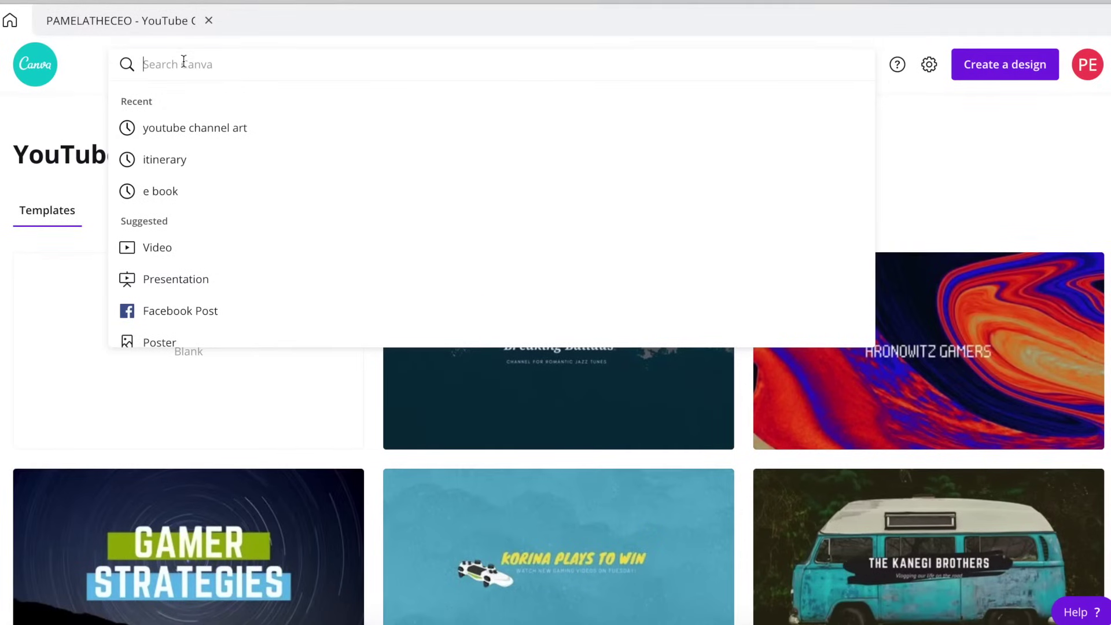
{"action": "type", "text": "yo"}
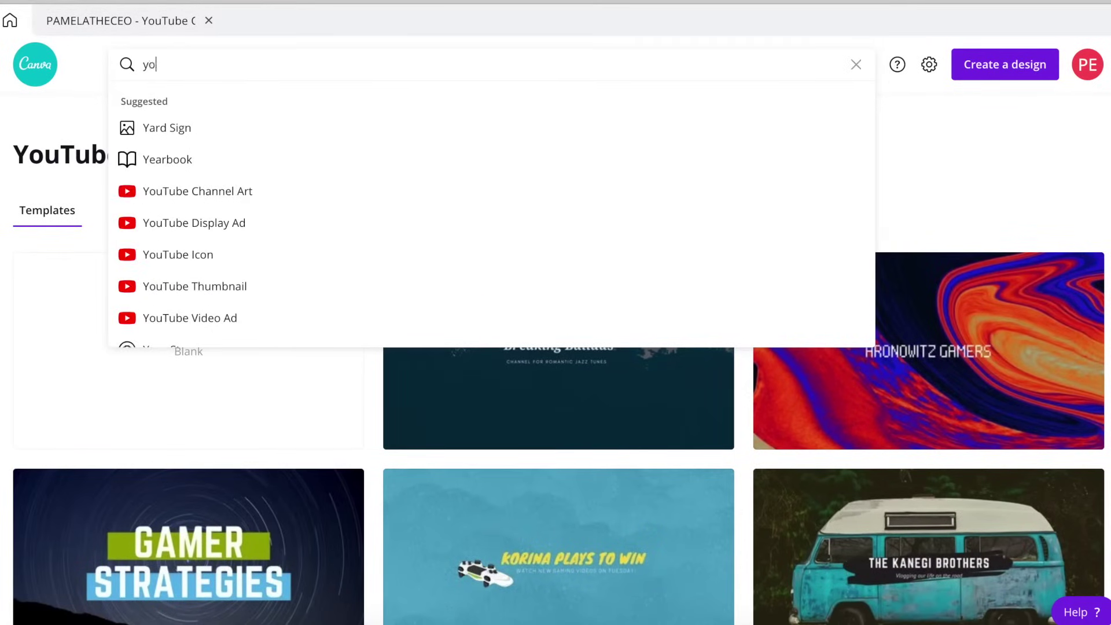
{"action": "type", "text": "utube cha"}
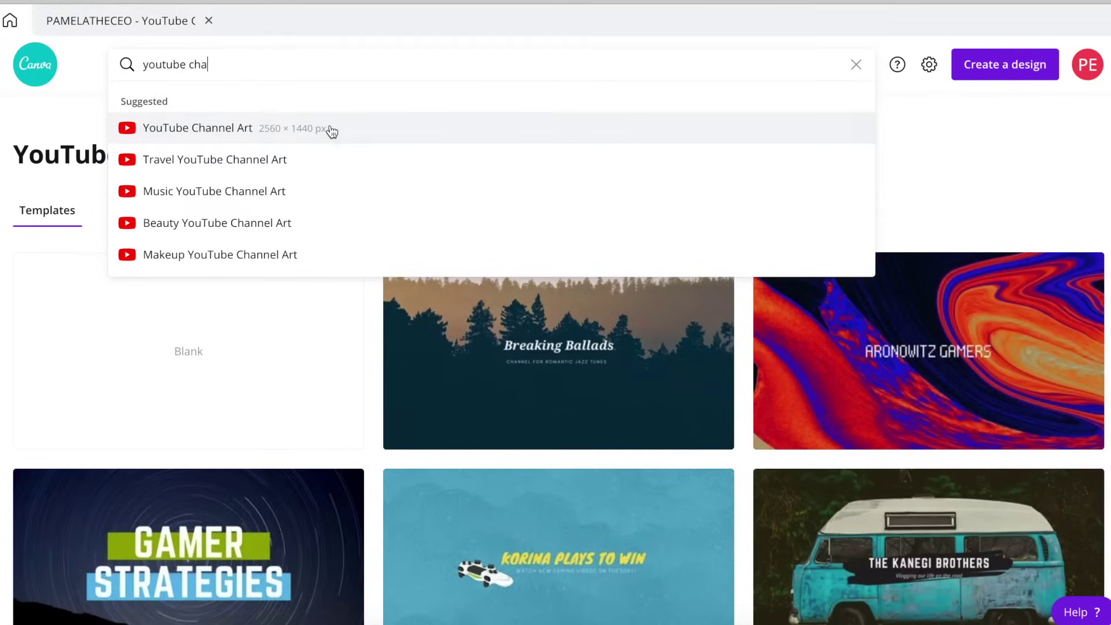
{"action": "left_click", "coordinate": [931, 157]}
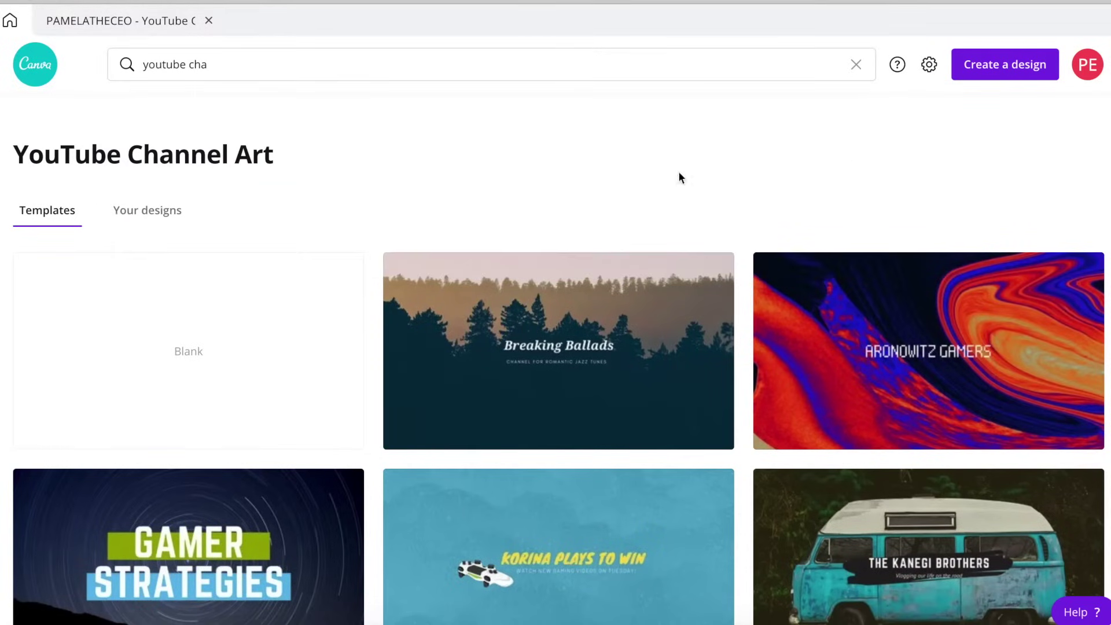
- Create a blank YouTube Channel Art design
{"action": "scroll", "coordinate": [436, 293], "scroll_direction": "down", "scroll_amount": 2}
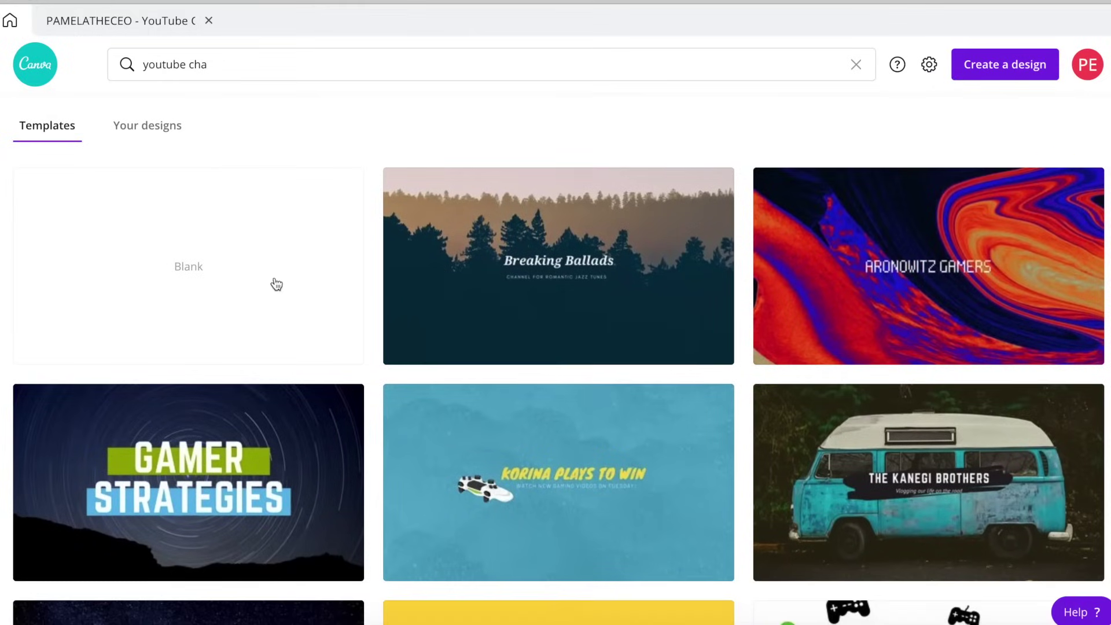
{"action": "scroll", "coordinate": [272, 281], "scroll_direction": "up", "scroll_amount": 2}
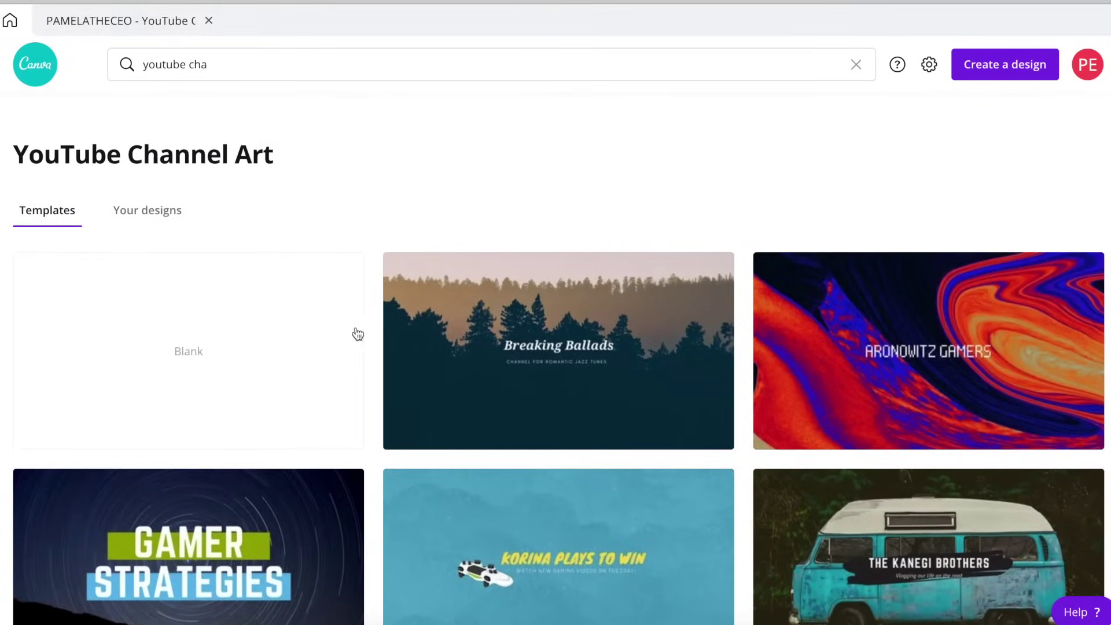
{"action": "left_click", "coordinate": [172, 358]}
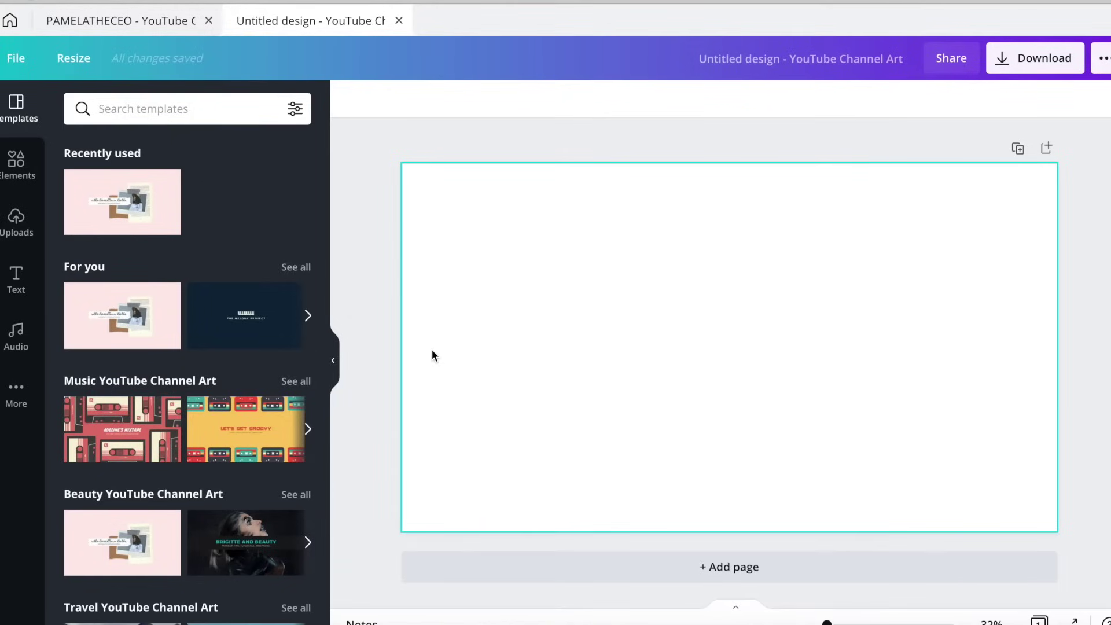
- Review the pages of the existing channel art design for reference and return to the blank design
{"action": "left_click", "coordinate": [123, 20]}
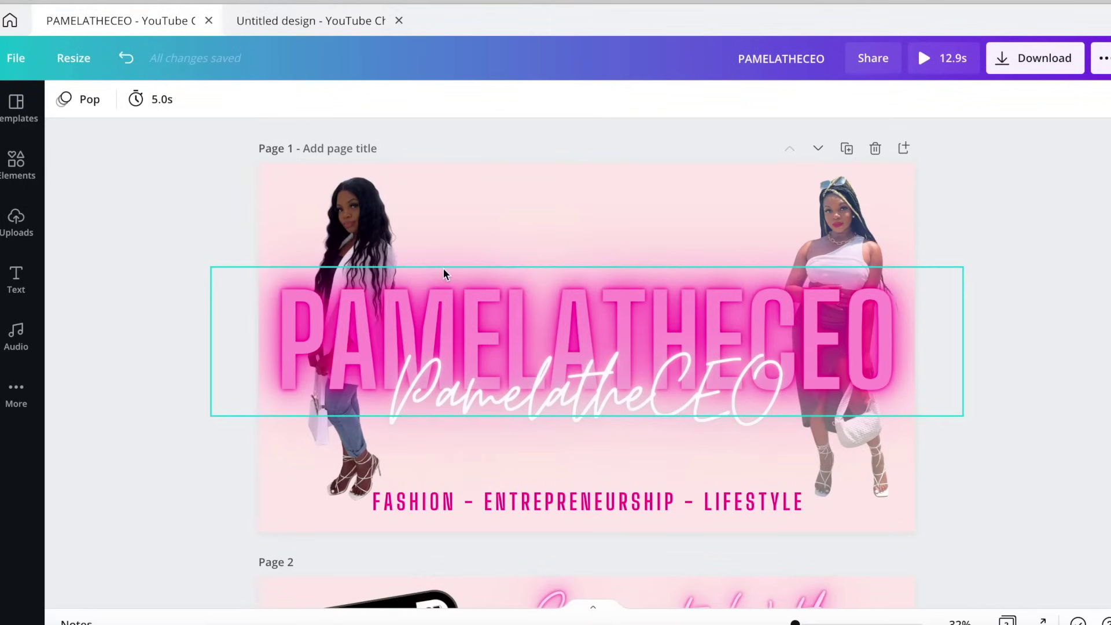
{"action": "scroll", "coordinate": [477, 381], "scroll_direction": "down", "scroll_amount": 6}
{"action": "scroll", "coordinate": [477, 380], "scroll_direction": "up", "scroll_amount": 6}
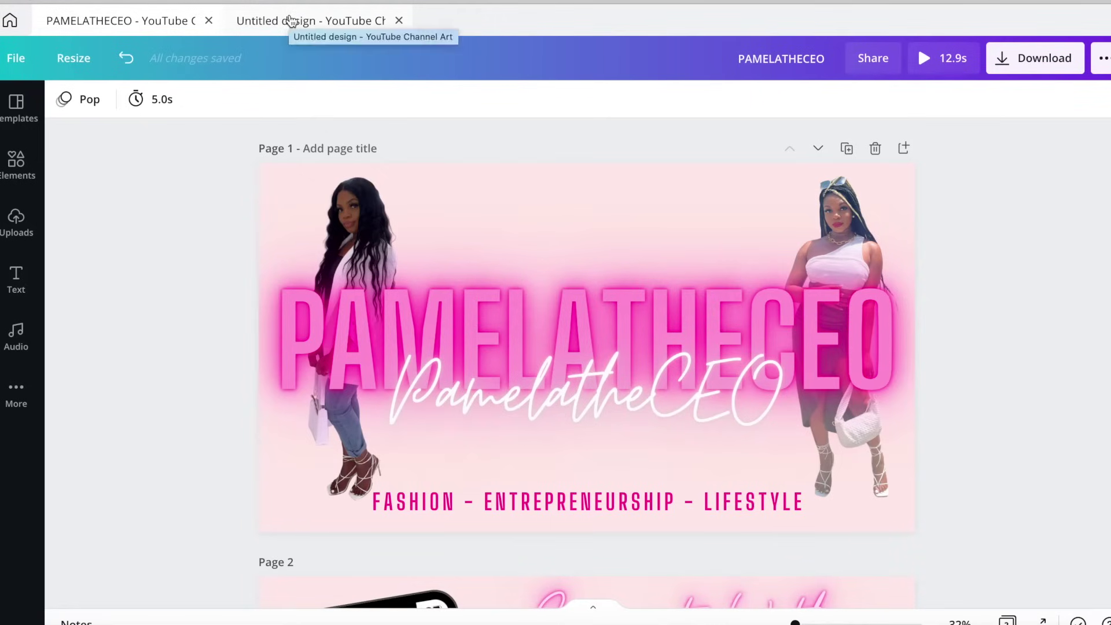
{"action": "left_click", "coordinate": [291, 22]}
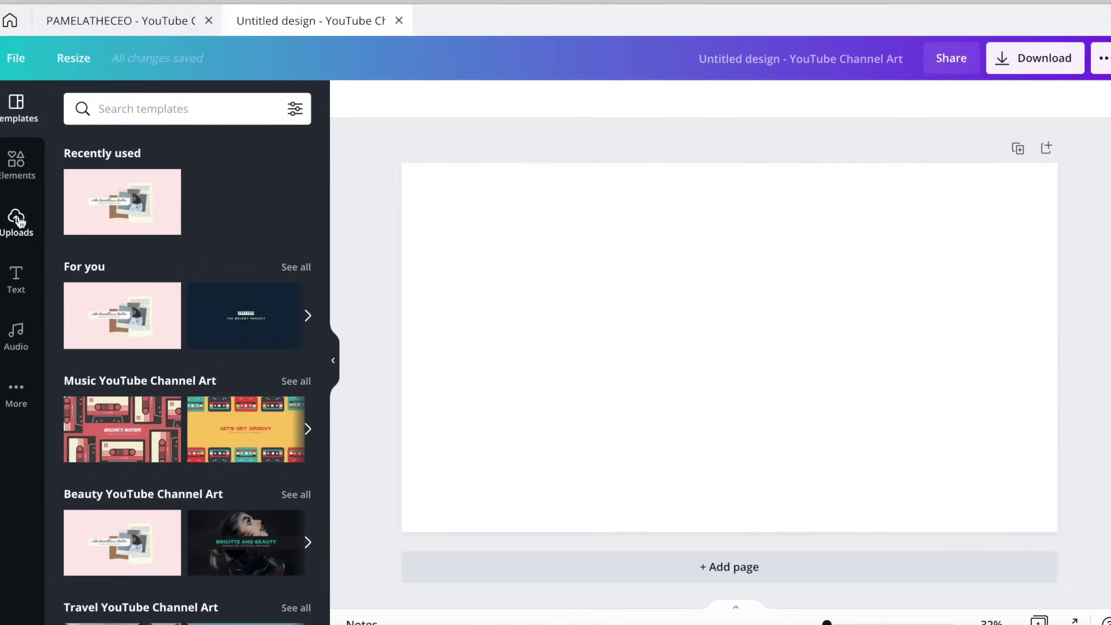
- Fill the blank page's background with a custom light pink, #F8CECE
{"action": "left_click", "coordinate": [23, 379]}
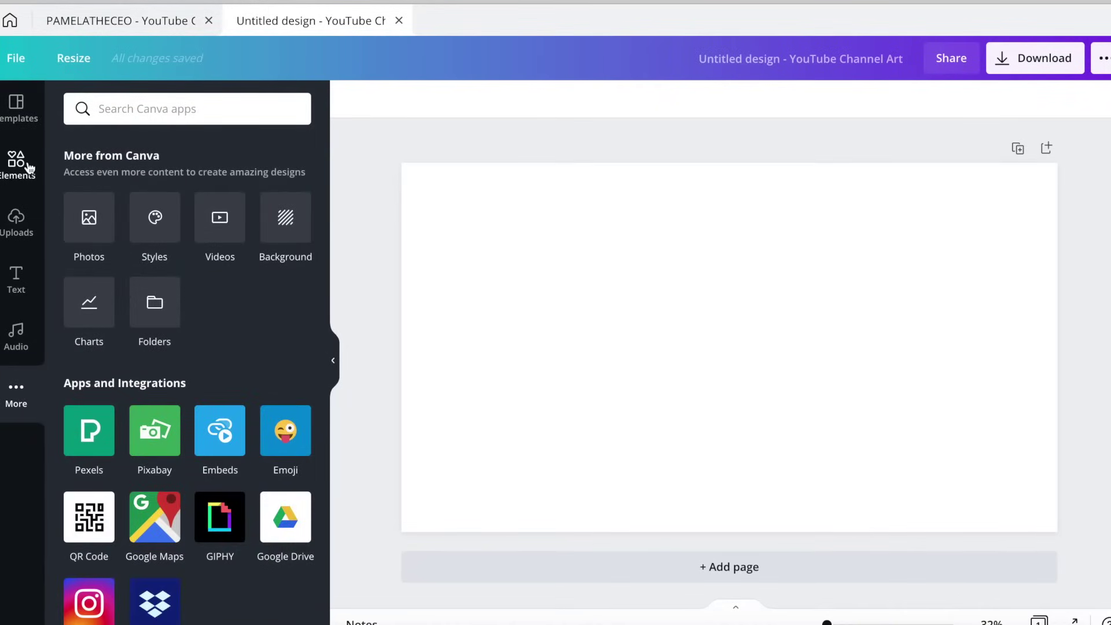
{"action": "left_click", "coordinate": [286, 219]}
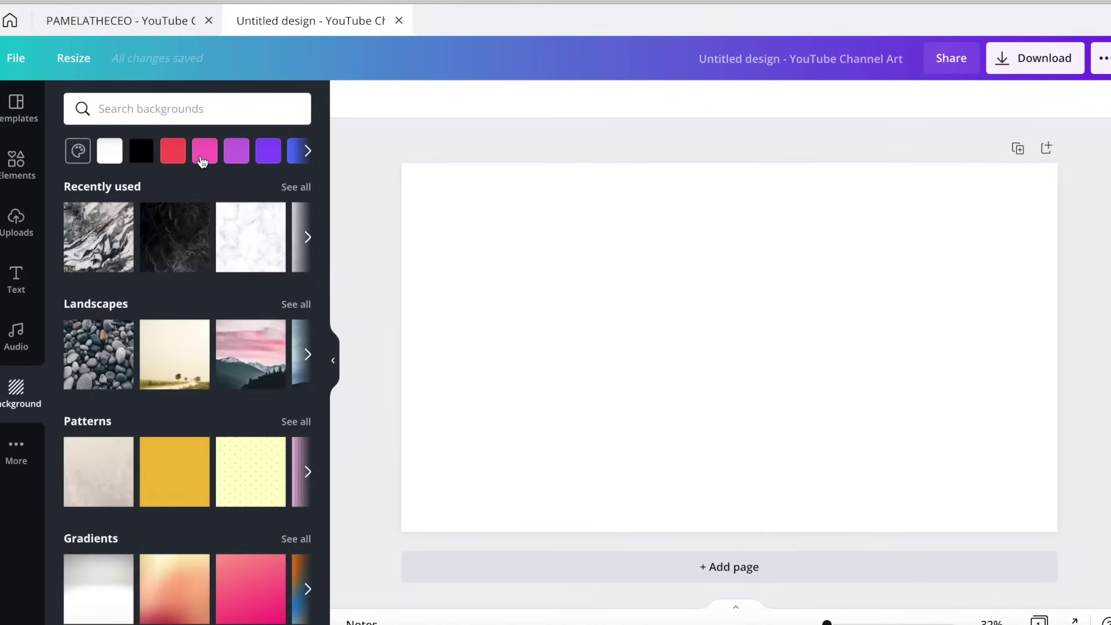
{"action": "scroll", "coordinate": [242, 266], "scroll_direction": "right", "scroll_amount": 3}
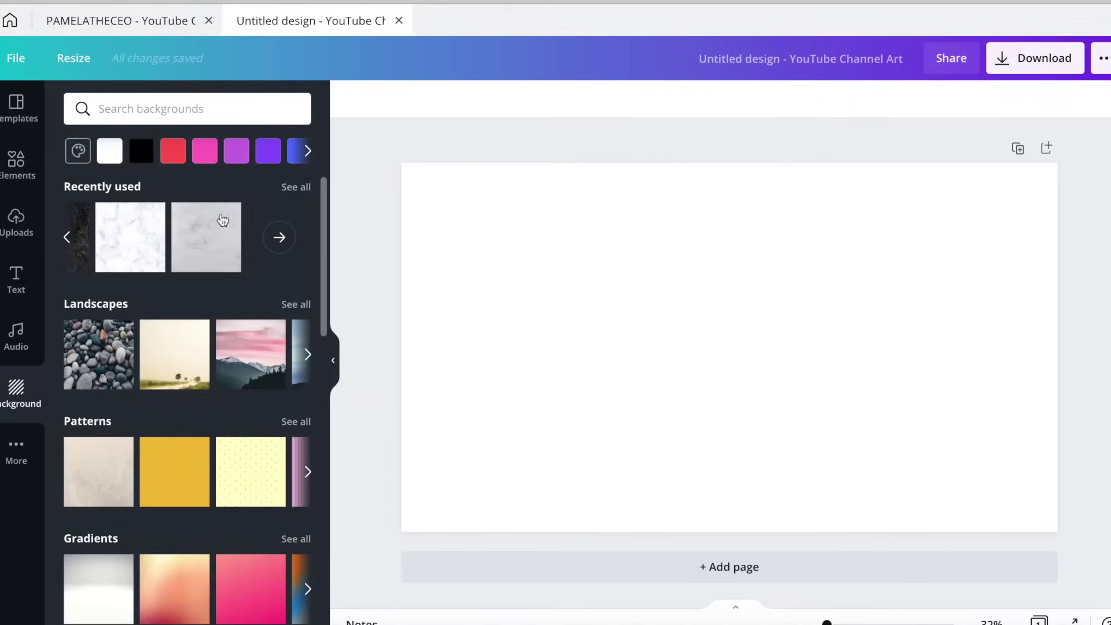
{"action": "left_click", "coordinate": [77, 151]}
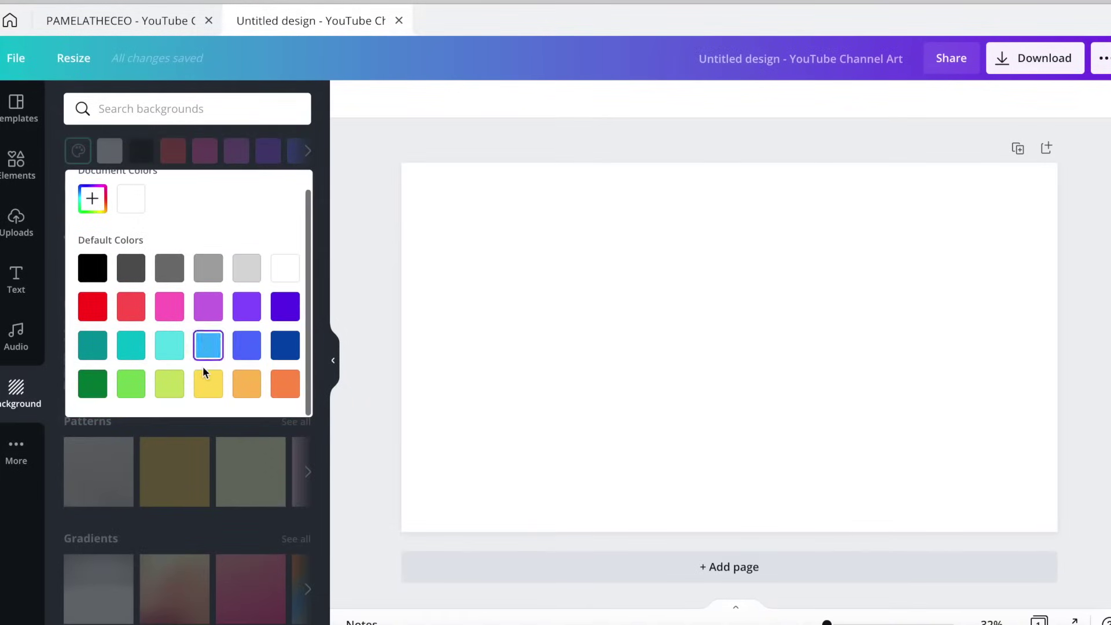
{"action": "left_click", "coordinate": [93, 198]}
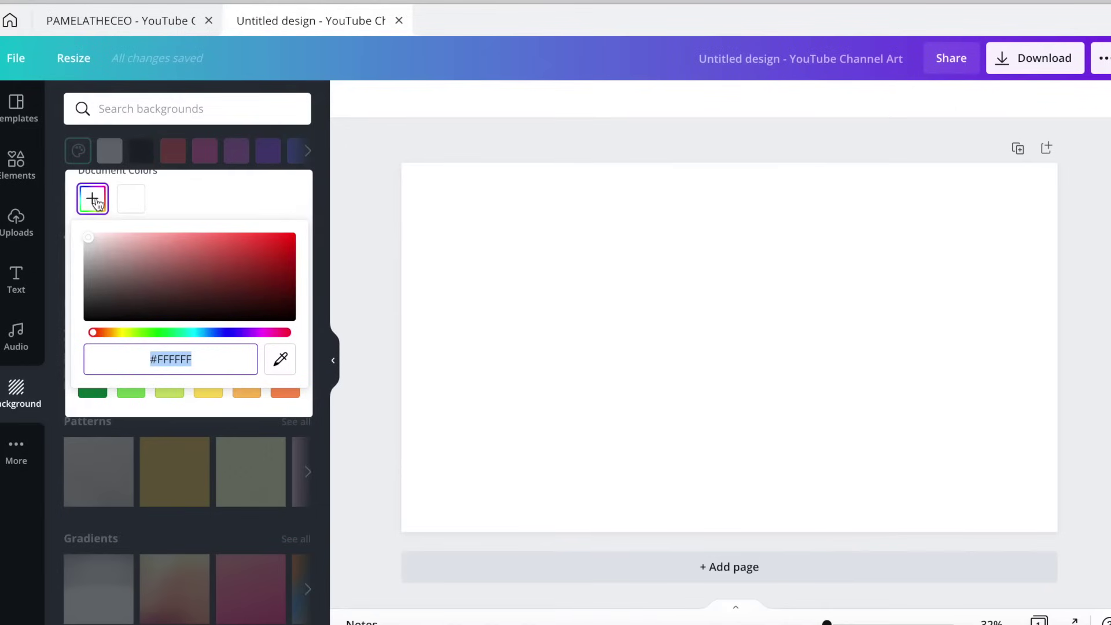
{"action": "left_click", "coordinate": [129, 237]}
{"action": "left_click", "coordinate": [119, 238]}
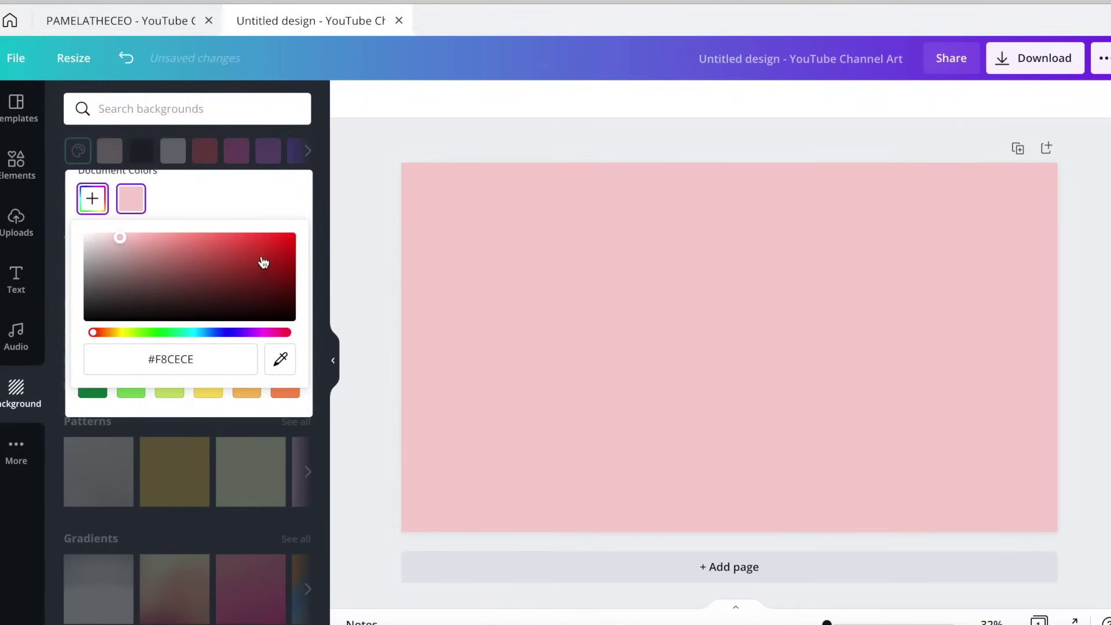
{"action": "left_click", "coordinate": [360, 245]}
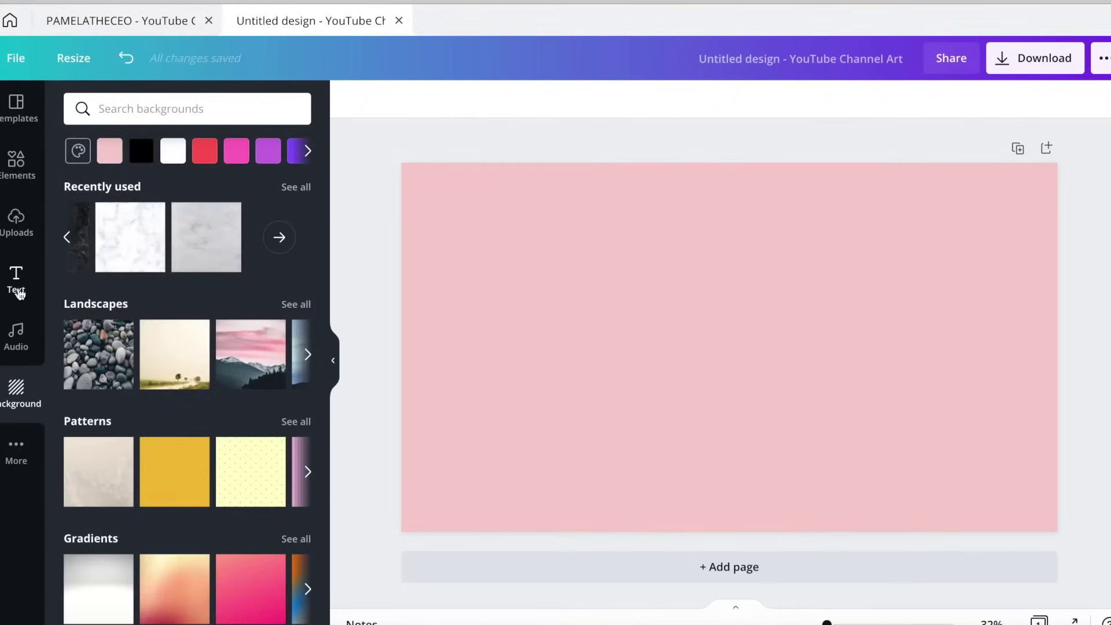
- Search the text styles for GLOW and add the pink neon GLOW text to the page
{"action": "left_click", "coordinate": [17, 285]}
{"action": "left_click", "coordinate": [184, 115]}
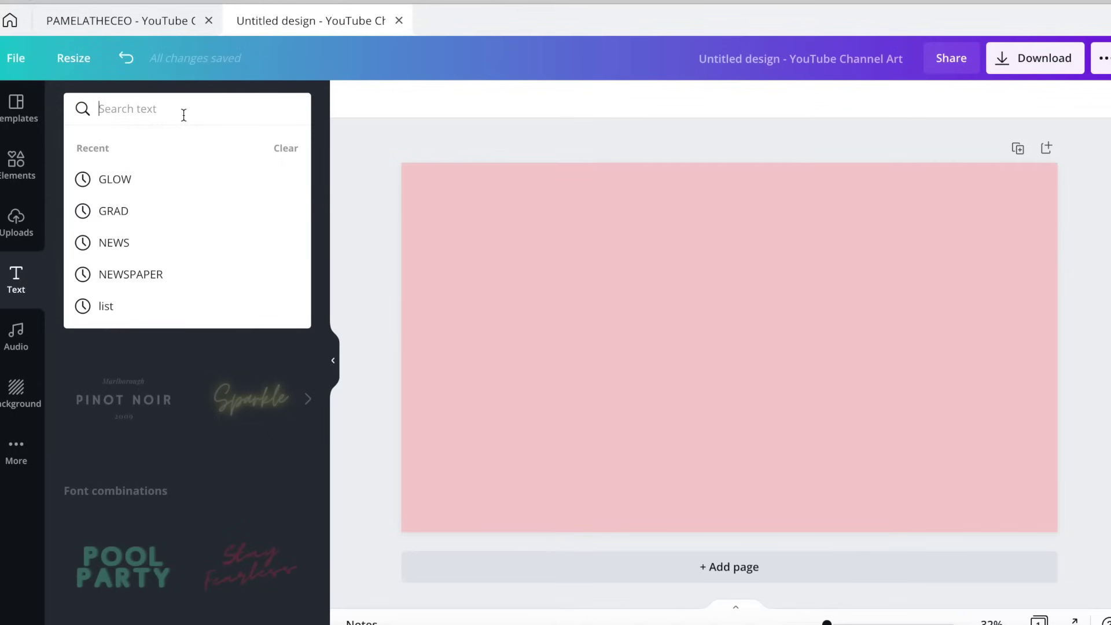
{"action": "left_click", "coordinate": [138, 180]}
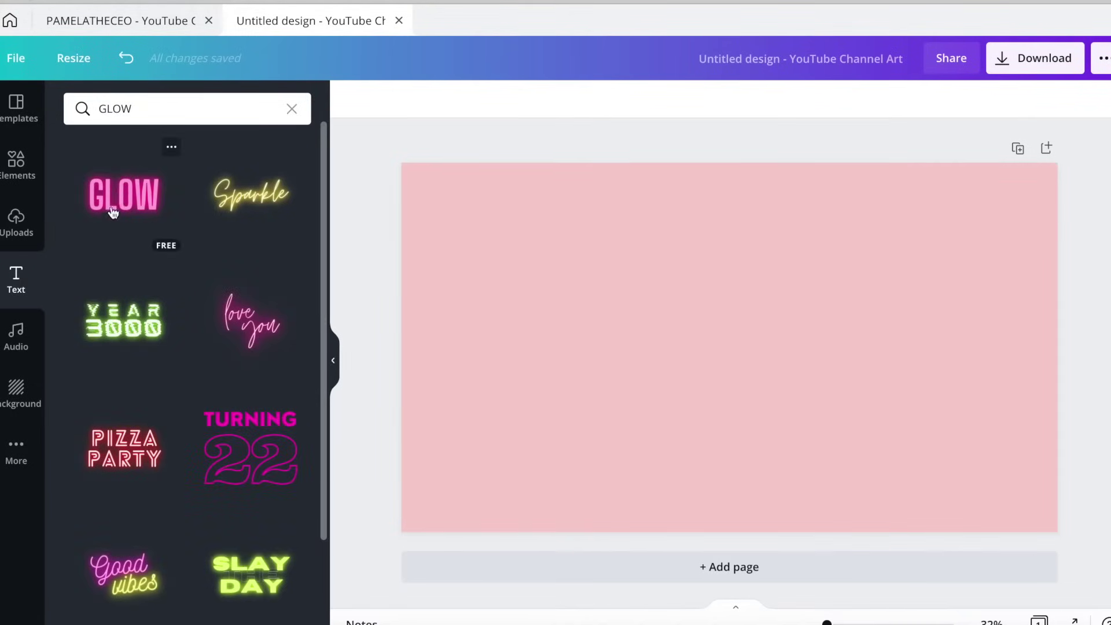
{"action": "left_click", "coordinate": [132, 199]}
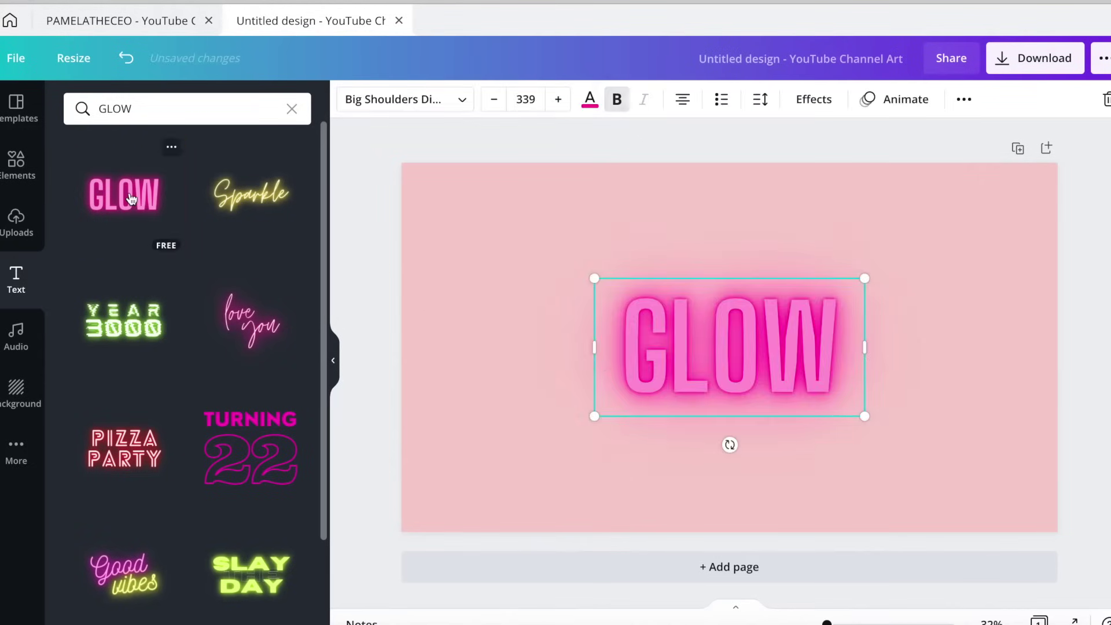
- Replace the pink neon text's wording with the channel name PAMELATHECEO
{"action": "double_click", "coordinate": [829, 323]}
{"action": "type", "text": "P"}
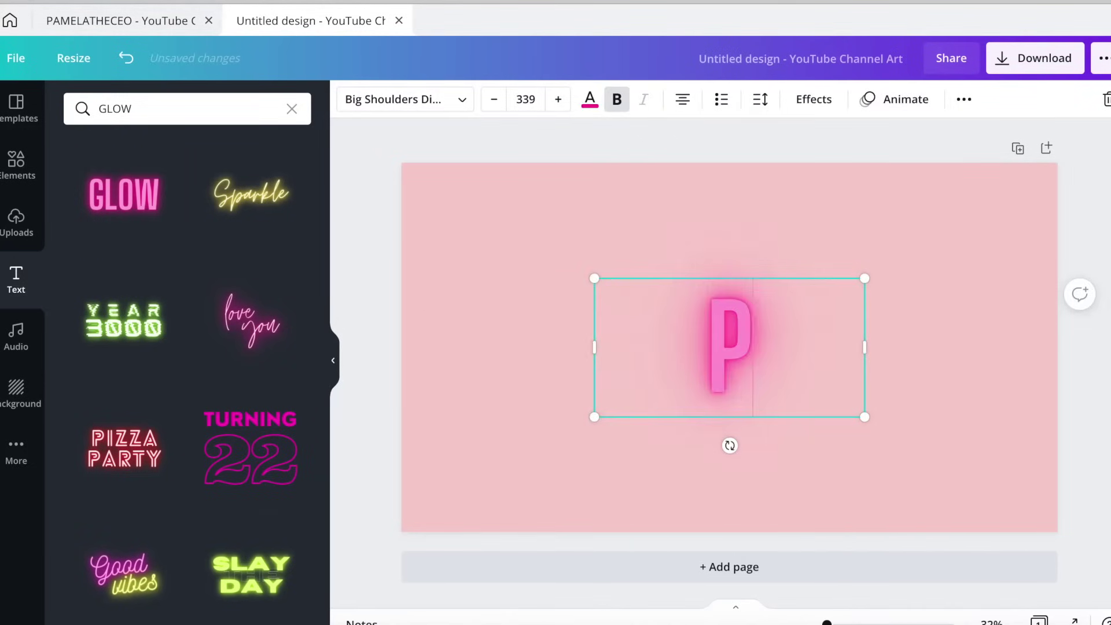
{"action": "type", "text": "AMELATHE"}
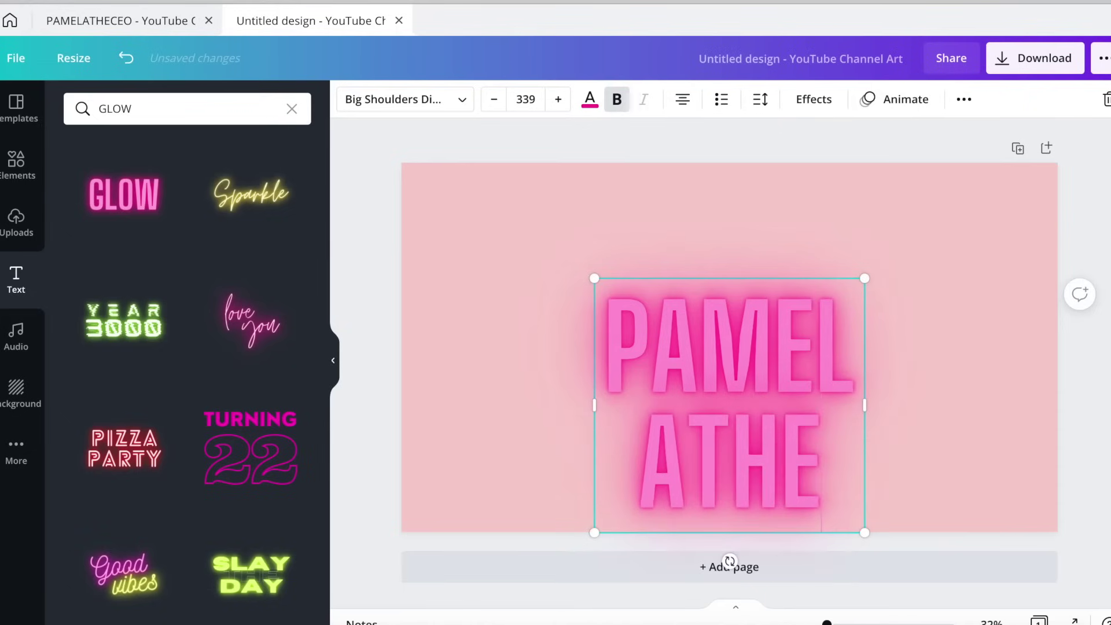
{"action": "type", "text": "CEO"}
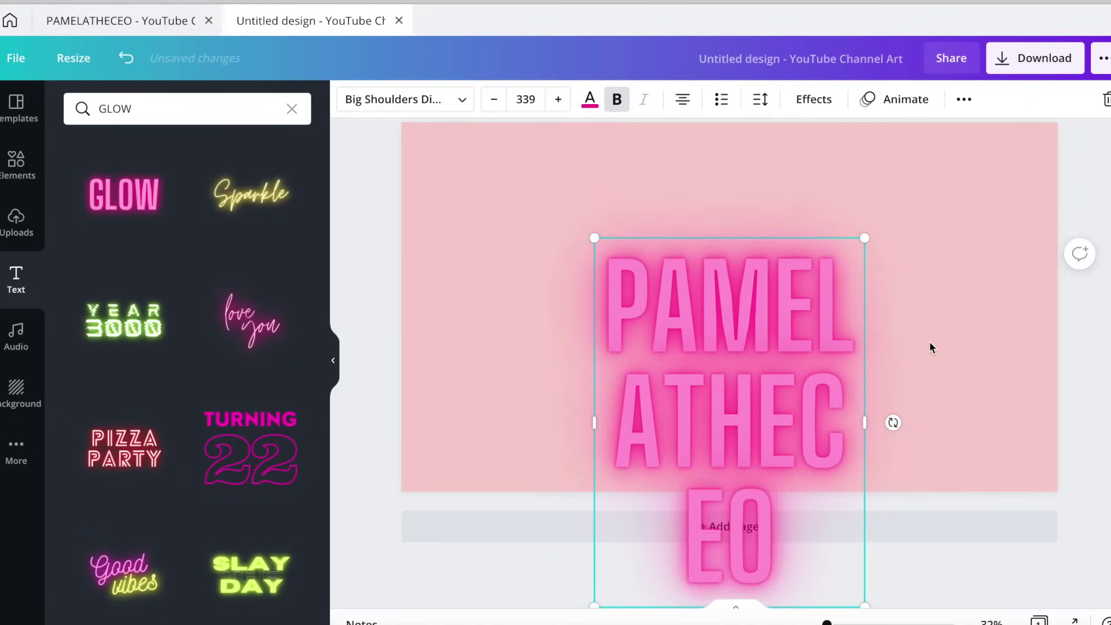
- Widen the neon heading's text box so the name fits on one line, and centre it on the page
{"action": "left_click_drag", "start_coordinate": [864, 463], "coordinate": [1083, 452]}
{"action": "left_click_drag", "start_coordinate": [592, 405], "coordinate": [395, 399]}
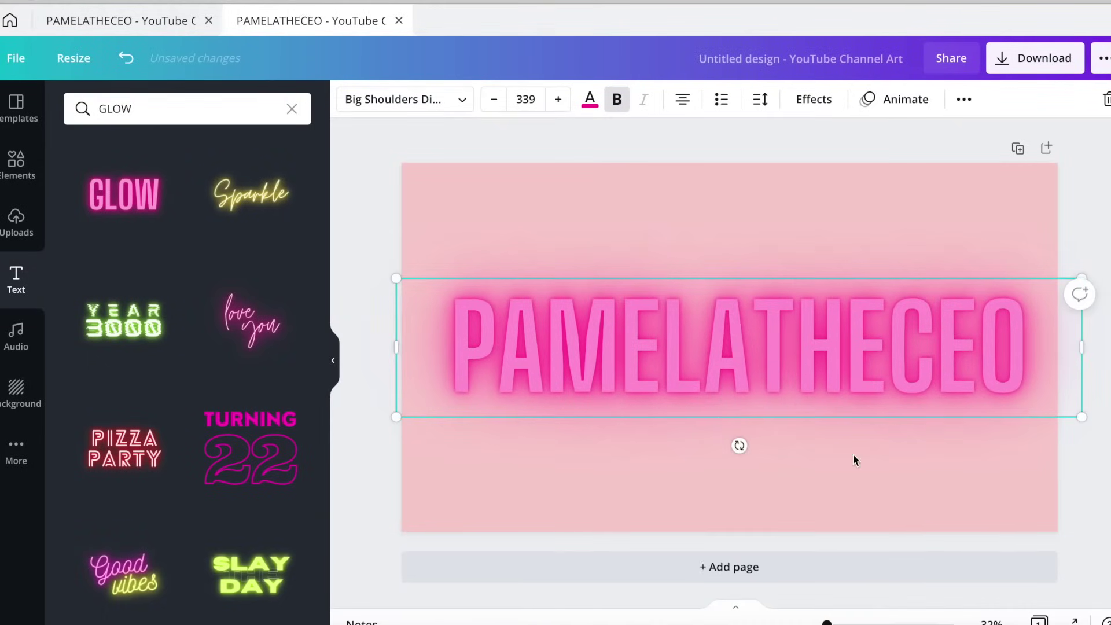
{"action": "left_click_drag", "start_coordinate": [818, 366], "coordinate": [797, 364]}
{"action": "left_click_drag", "start_coordinate": [805, 365], "coordinate": [804, 362]}
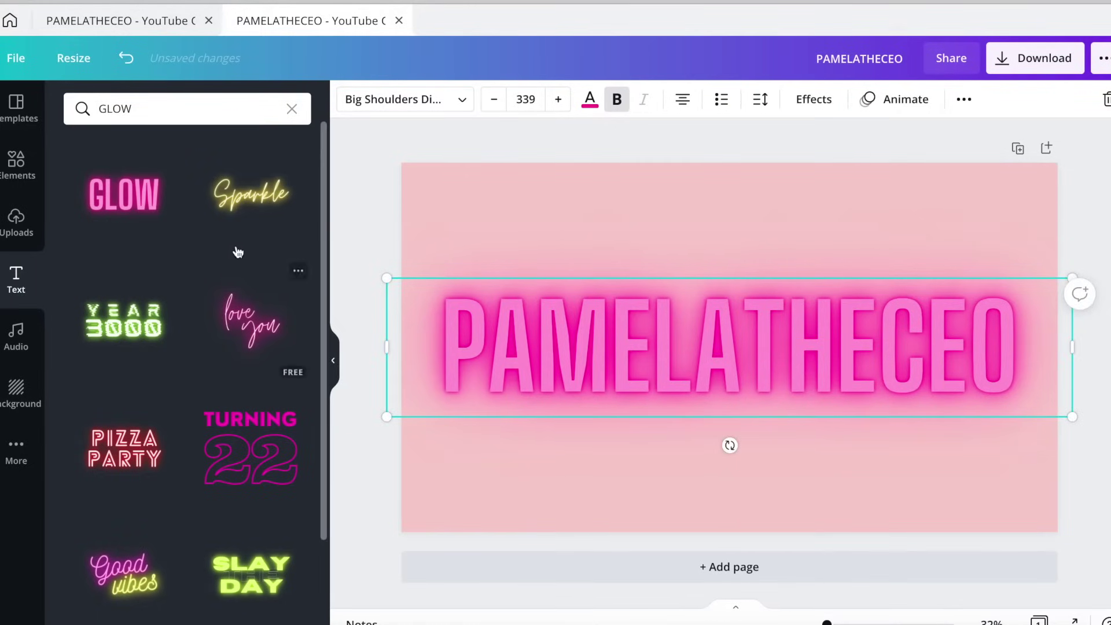
- Add the yellow Sparkle neon script over the heading and replace its wording with PamelatheCEO
{"action": "left_click", "coordinate": [245, 200]}
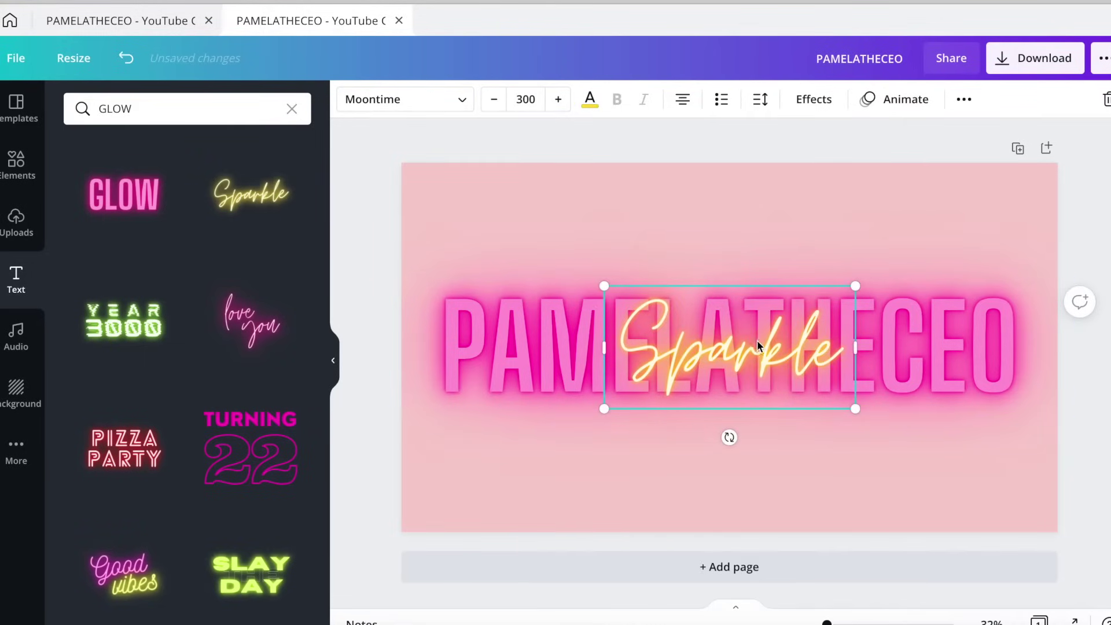
{"action": "left_click_drag", "start_coordinate": [756, 346], "coordinate": [753, 369]}
{"action": "double_click", "coordinate": [754, 369]}
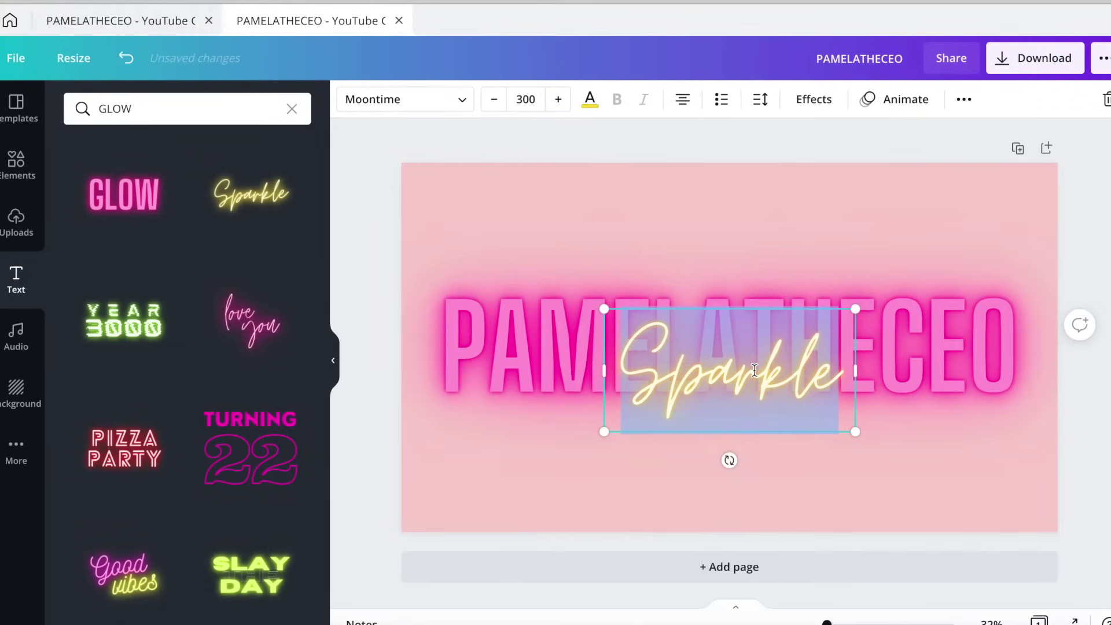
{"action": "type", "text": "Pamela"}
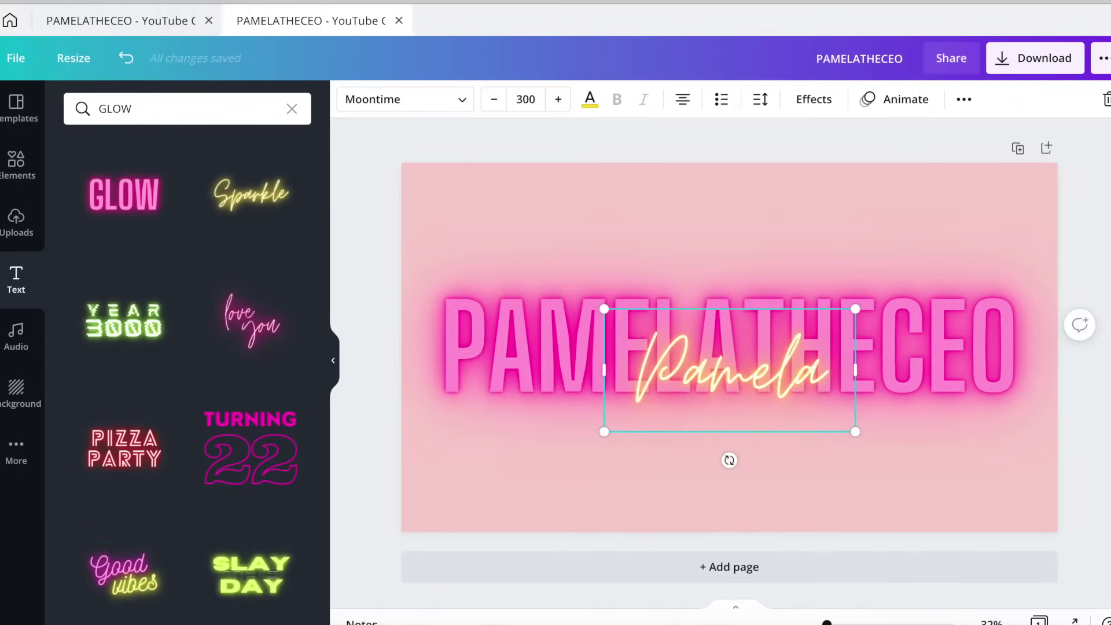
{"action": "type", "text": "theCE"}
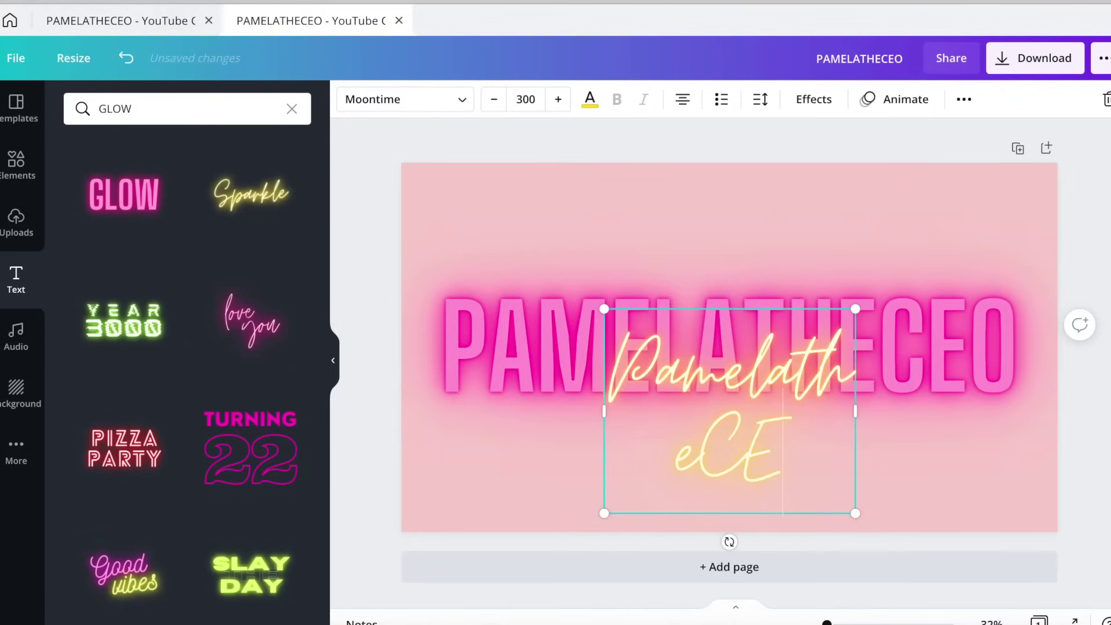
{"action": "type", "text": "O"}
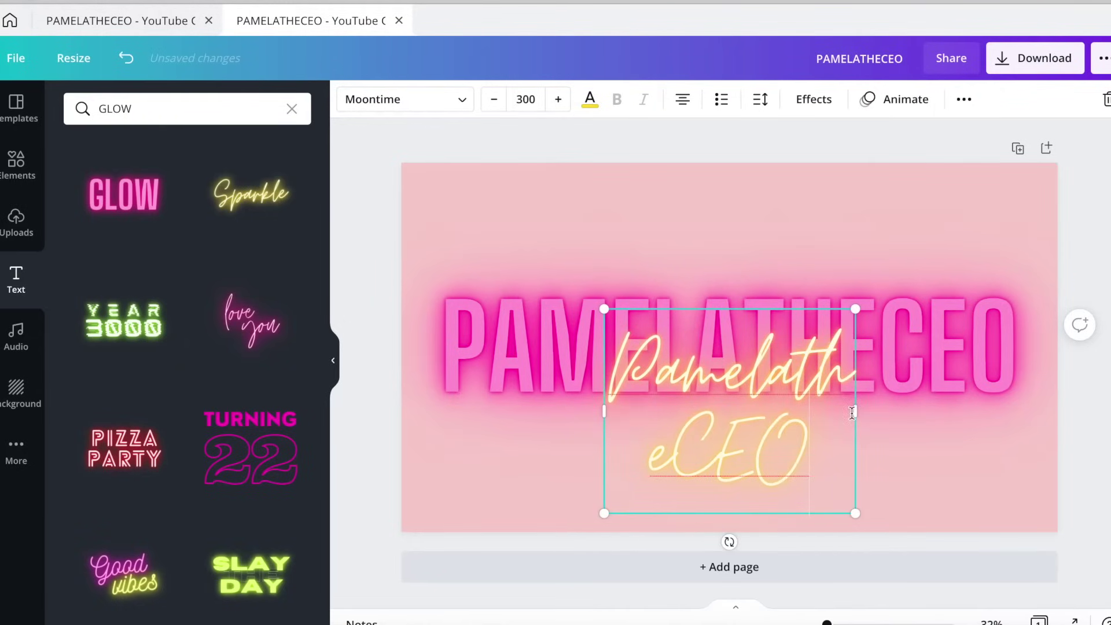
- Widen the script text box to fit PamelatheCEO on one line and position it over the middle of the heading
{"action": "left_click_drag", "start_coordinate": [859, 410], "coordinate": [1068, 431]}
{"action": "left_click", "coordinate": [912, 437]}
{"action": "left_click_drag", "start_coordinate": [826, 380], "coordinate": [711, 356]}
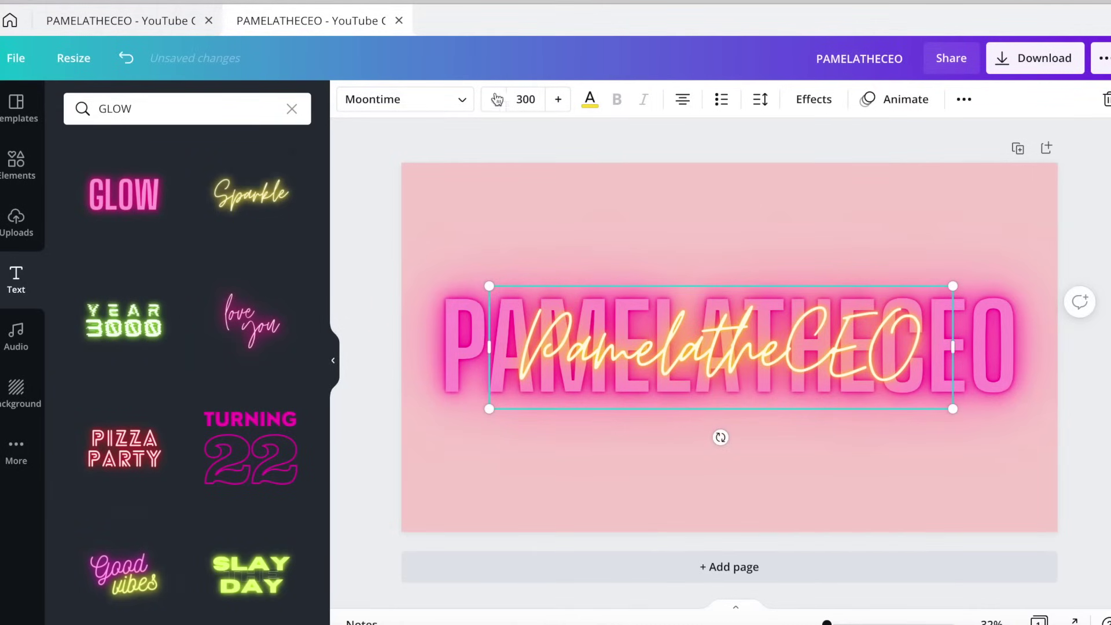
- Recolour the script channel name white and move it down to overlap the lower edge of the pink neon heading, centred on the page
{"action": "left_click", "coordinate": [590, 99]}
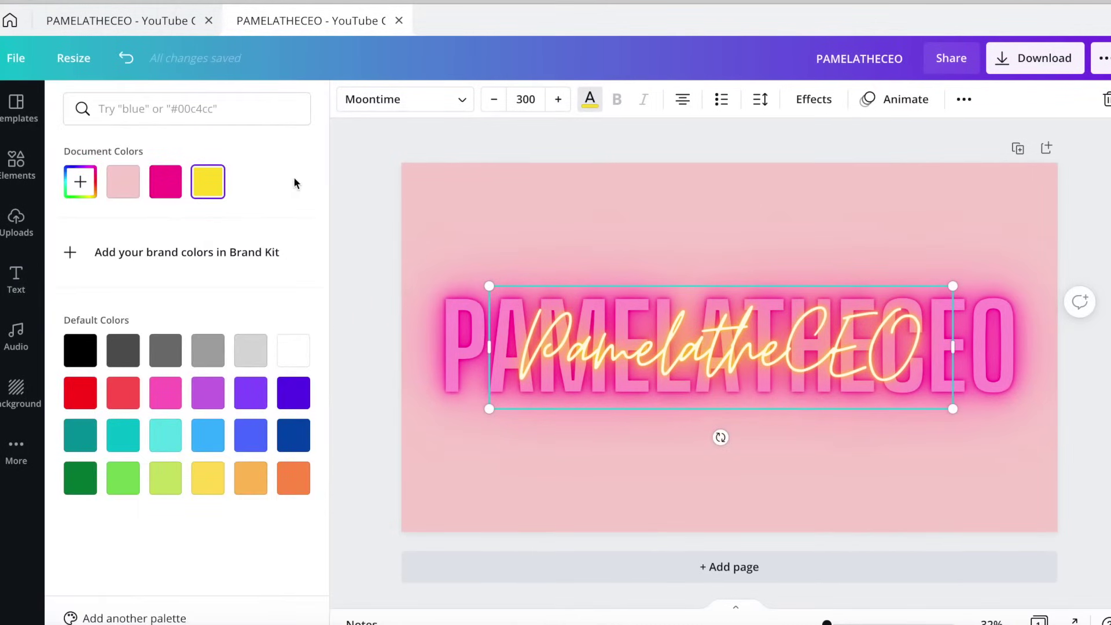
{"action": "left_click", "coordinate": [294, 357]}
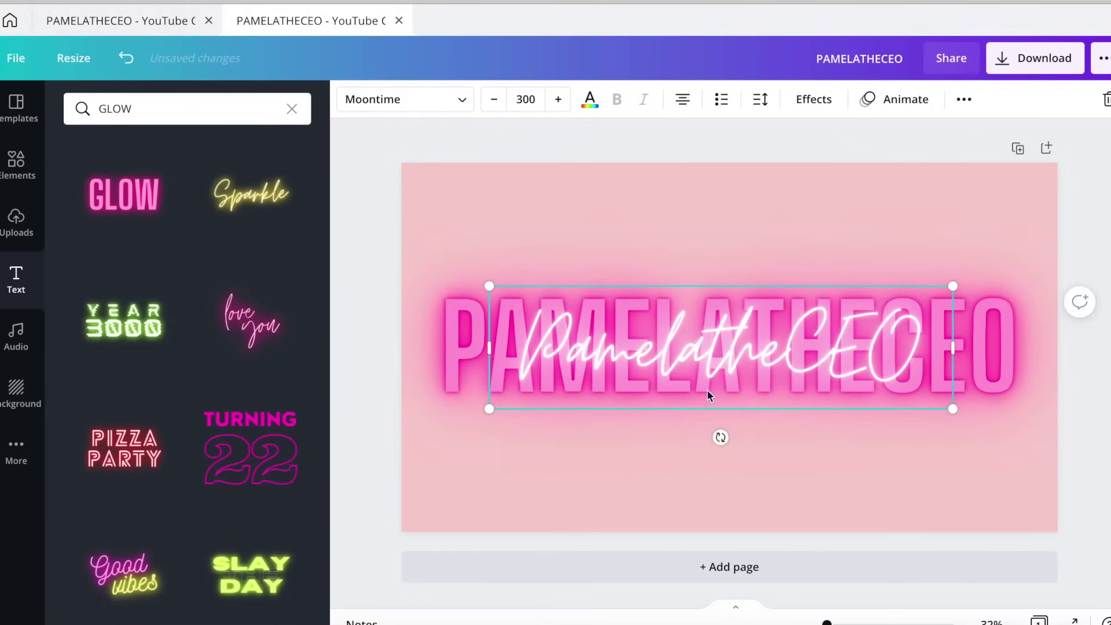
{"action": "left_click", "coordinate": [844, 475]}
{"action": "left_click_drag", "start_coordinate": [768, 356], "coordinate": [748, 399]}
{"action": "left_click", "coordinate": [784, 481]}
{"action": "left_click", "coordinate": [747, 395]}
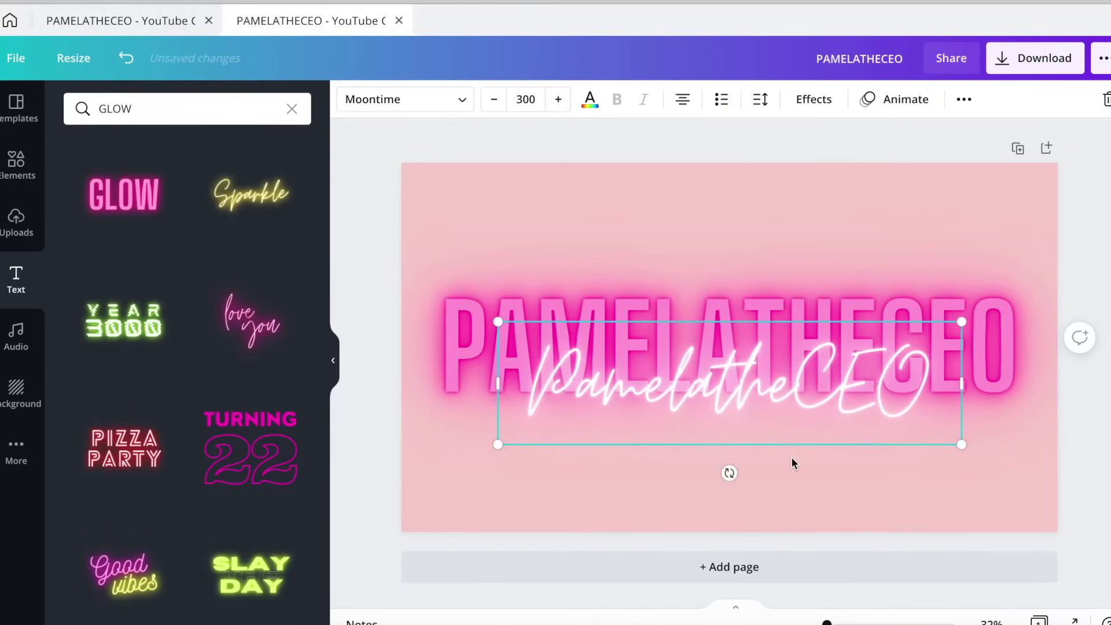
{"action": "left_click", "coordinate": [819, 464]}
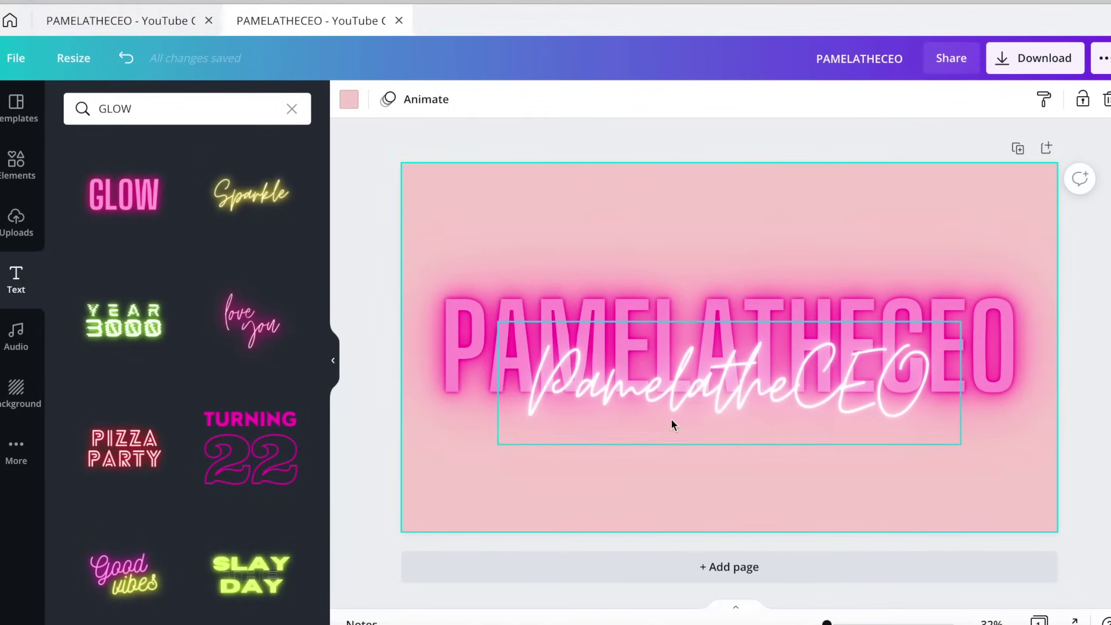
{"action": "left_click", "coordinate": [740, 382]}
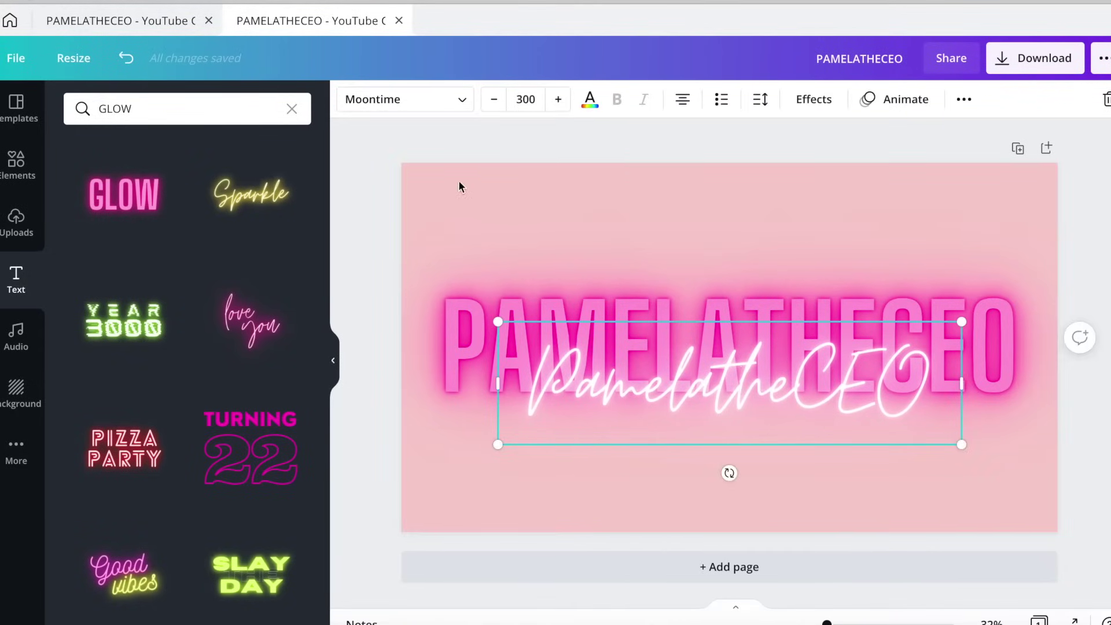
{"action": "left_click", "coordinate": [448, 113]}
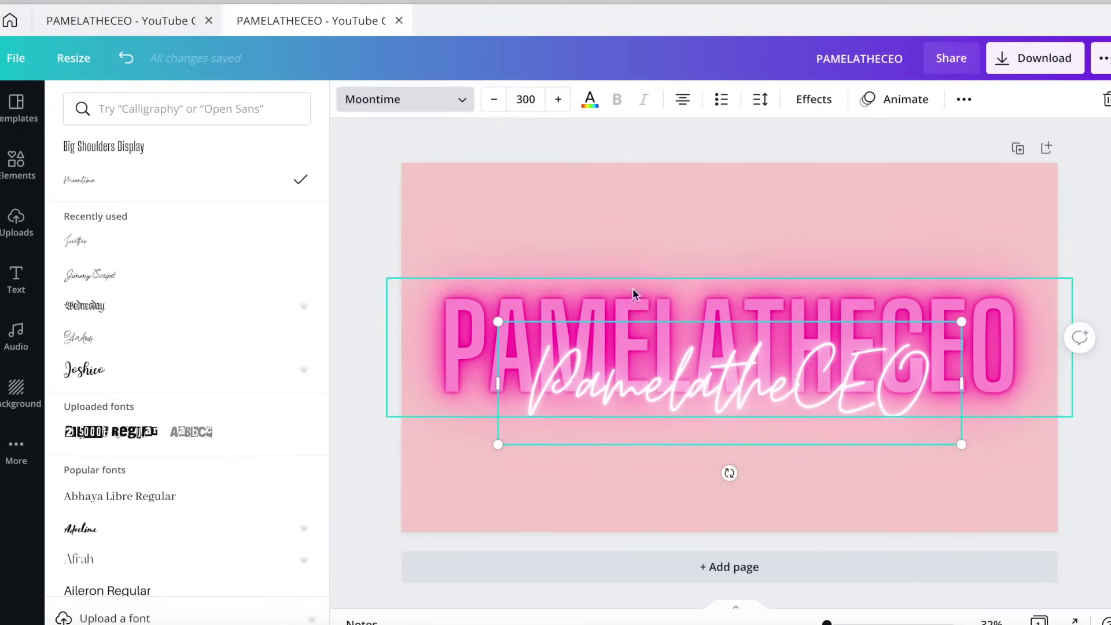
{"action": "left_click", "coordinate": [621, 244]}
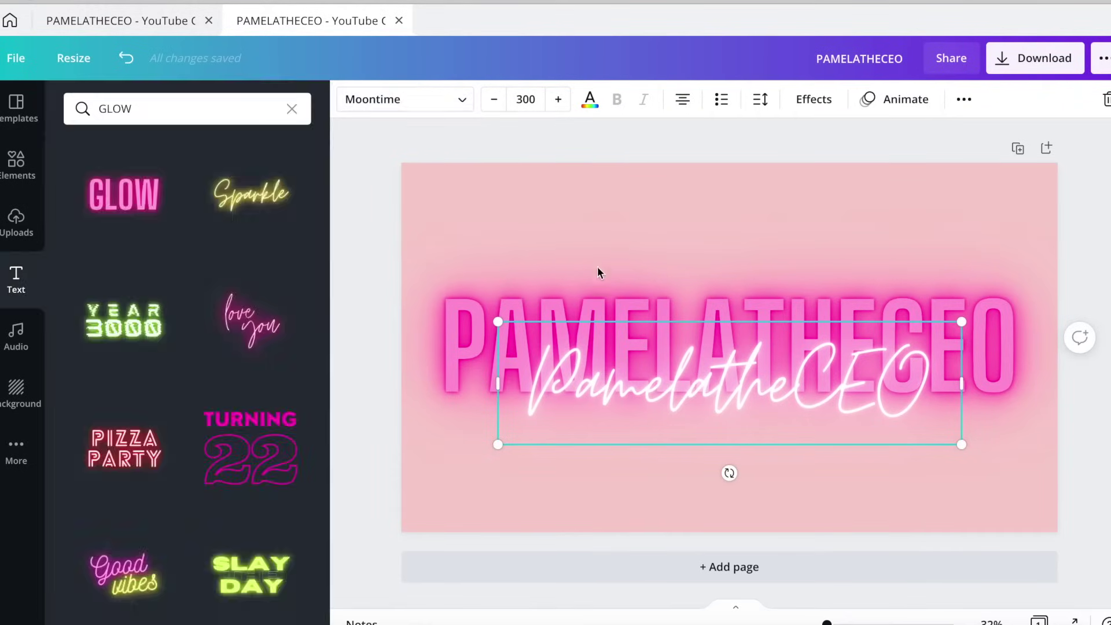
{"action": "left_click", "coordinate": [578, 455]}
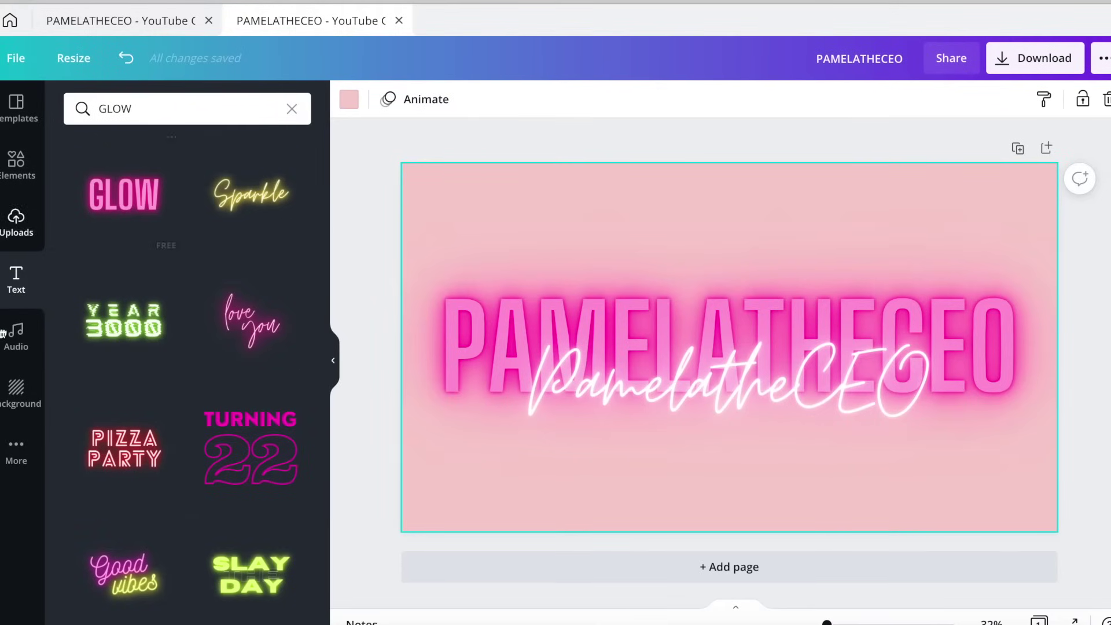
- Add a subheading text box and place it centred below the neon channel name
{"action": "left_click", "coordinate": [17, 282]}
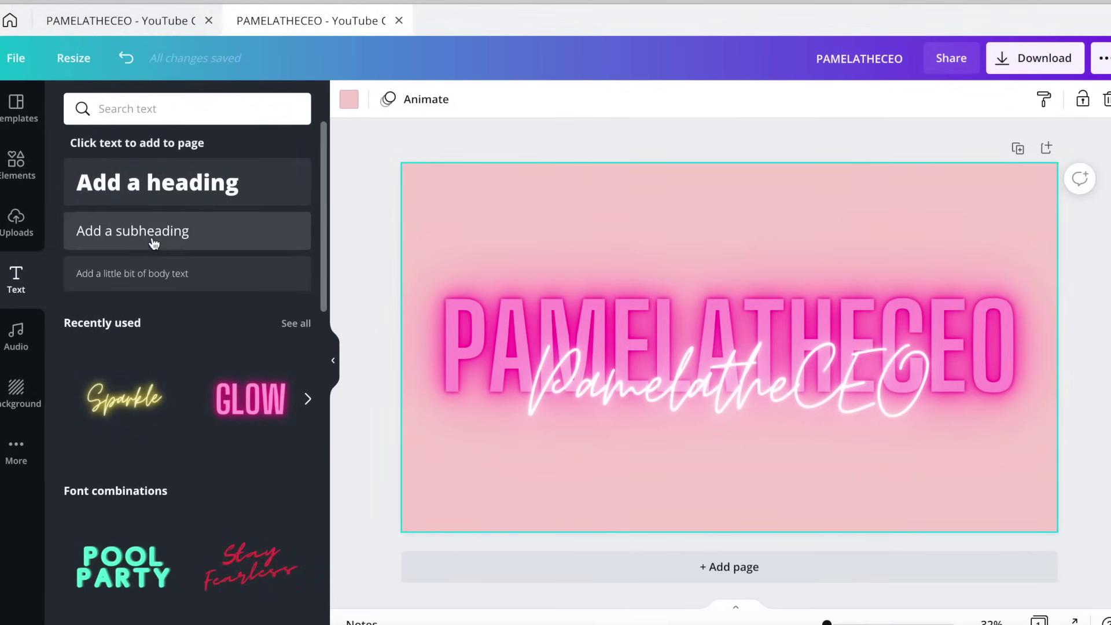
{"action": "left_click", "coordinate": [153, 243]}
{"action": "left_click_drag", "start_coordinate": [741, 390], "coordinate": [744, 514]}
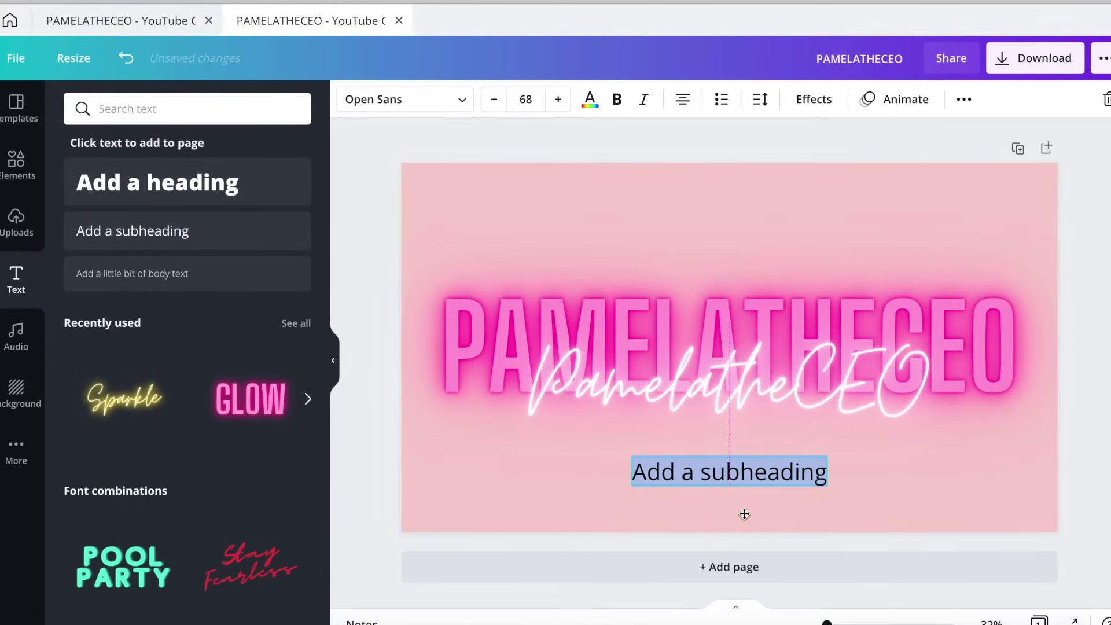
- Replace the subheading's wording with "Fashion - Entrepreneurship - Lifestyle" and nudge the text slightly lower on the page
{"action": "double_click", "coordinate": [743, 465]}
{"action": "key", "text": "BackSpace"}
{"action": "key", "text": "BackSpace"}
{"action": "key", "text": "BackSpace"}
{"action": "key", "text": "BackSpace"}
{"action": "key", "text": "BackSpace"}
{"action": "key", "text": "BackSpace"}
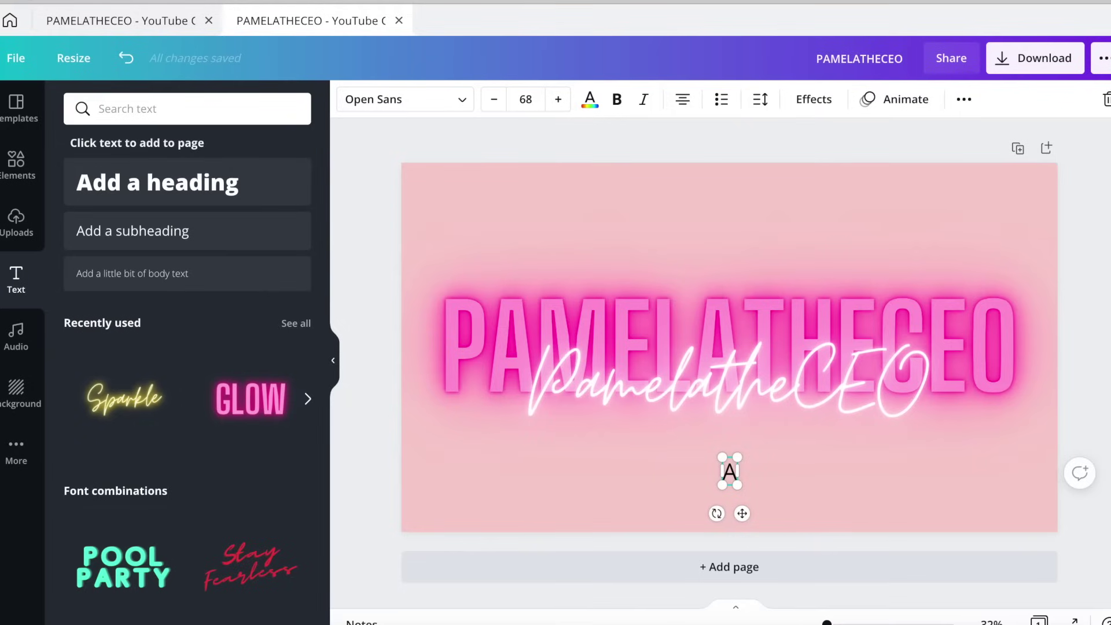
{"action": "key", "text": "BackSpace"}
{"action": "type", "text": "Fashion - Entrepreneurship - Lifestyle"}
{"action": "left_click", "coordinate": [783, 492]}
{"action": "left_click", "coordinate": [764, 473]}
{"action": "left_click_drag", "start_coordinate": [743, 515], "coordinate": [743, 519]}
{"action": "left_click", "coordinate": [731, 477]}
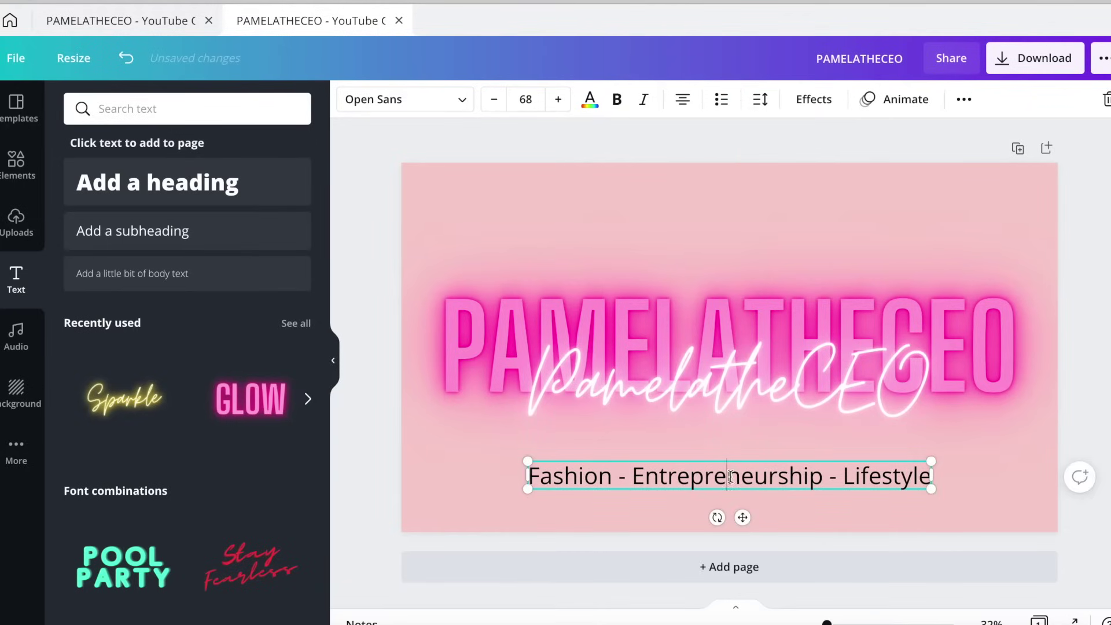
- Set the tagline's font to Big Shoulders Display and its size to 80
{"action": "left_click", "coordinate": [463, 99]}
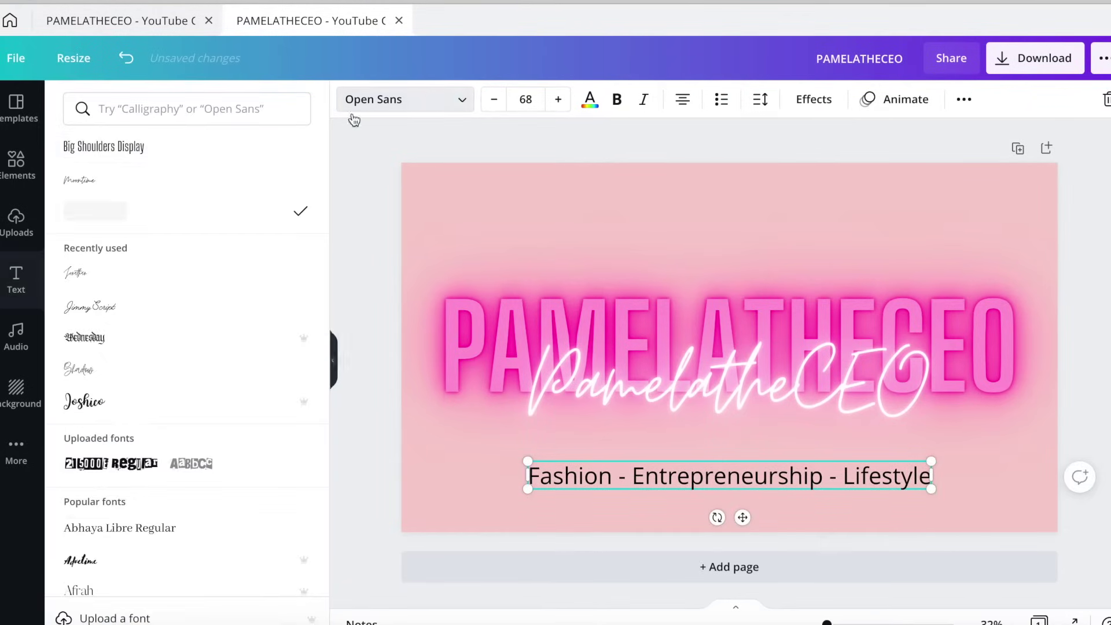
{"action": "left_click", "coordinate": [149, 158]}
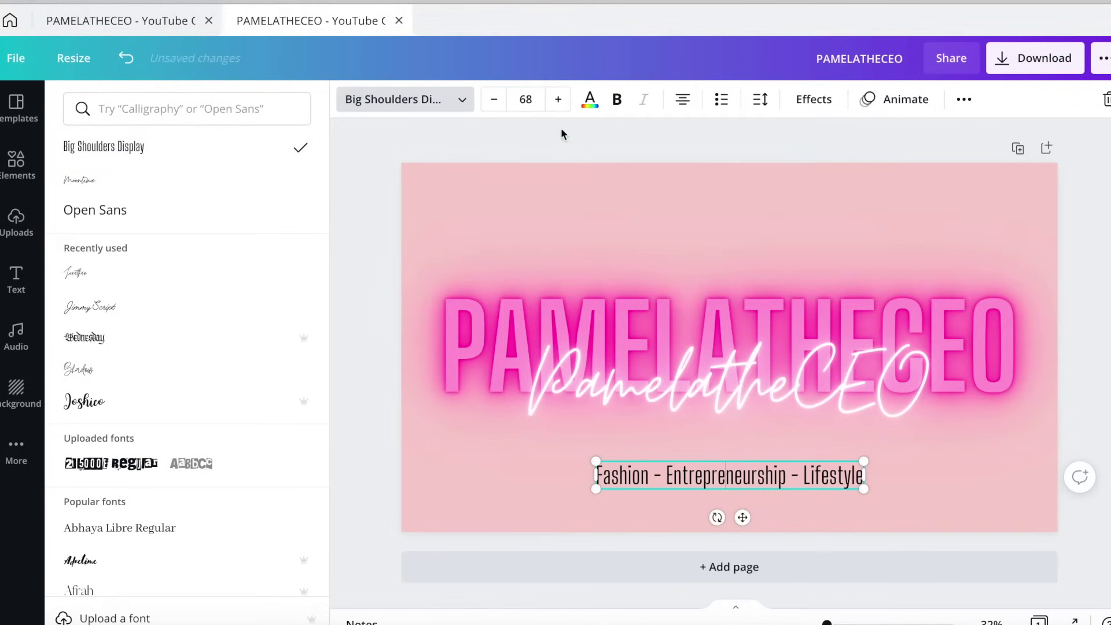
{"action": "left_click", "coordinate": [559, 100]}
{"action": "left_click", "coordinate": [558, 100]}
{"action": "left_click", "coordinate": [558, 100]}
{"action": "left_click", "coordinate": [558, 99]}
{"action": "left_click", "coordinate": [558, 100]}
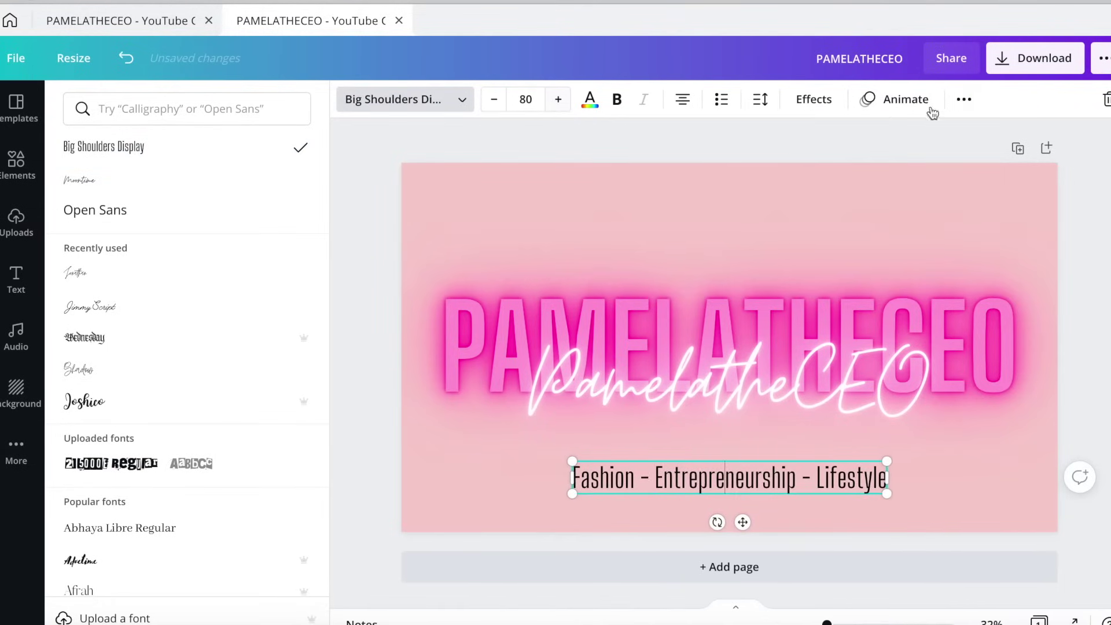
- Set the tagline's letter spacing to 93
{"action": "left_click", "coordinate": [963, 100]}
{"action": "left_click", "coordinate": [964, 100]}
{"action": "left_click", "coordinate": [763, 103]}
{"action": "left_click_drag", "start_coordinate": [883, 156], "coordinate": [889, 153]}
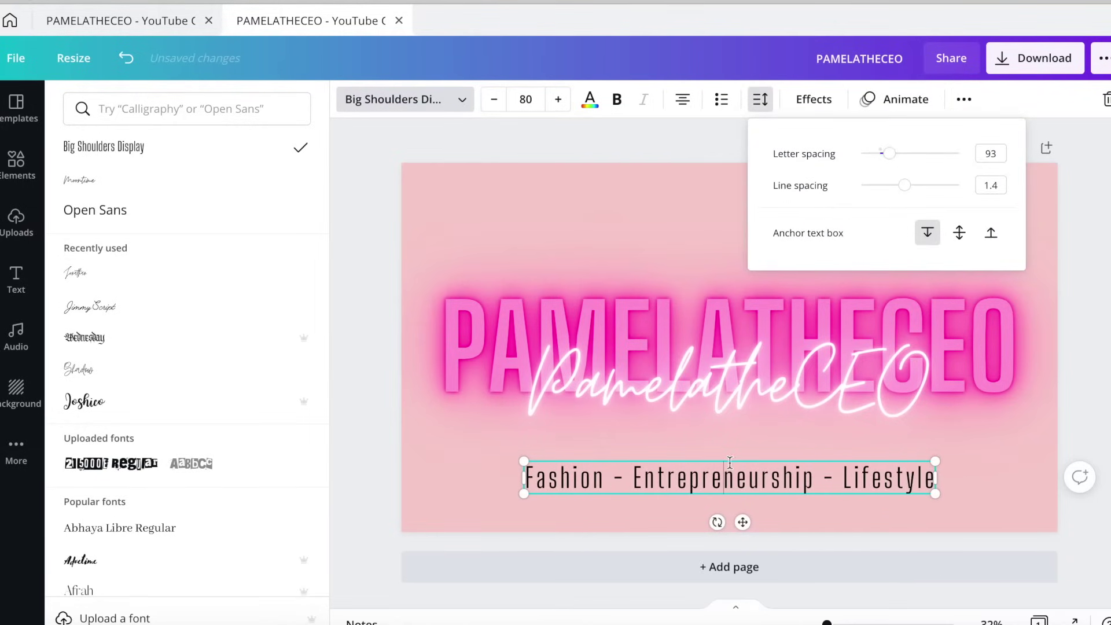
{"action": "left_click", "coordinate": [973, 458]}
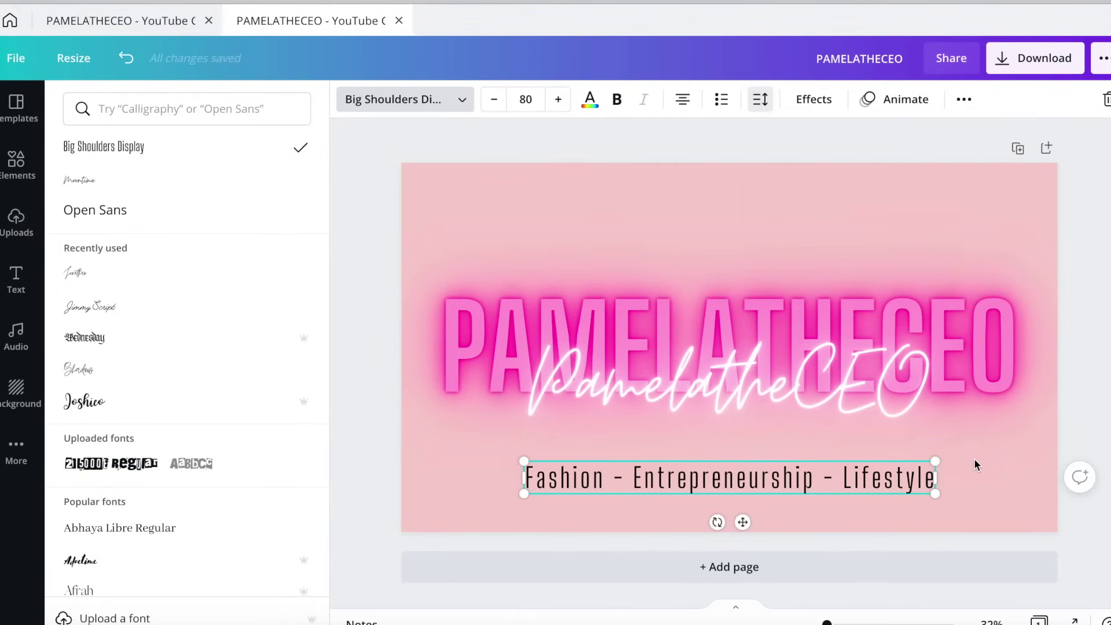
- Nudge the tagline slightly lower and recolour it with the document's hot pink
{"action": "left_click", "coordinate": [787, 522]}
{"action": "left_click", "coordinate": [734, 484]}
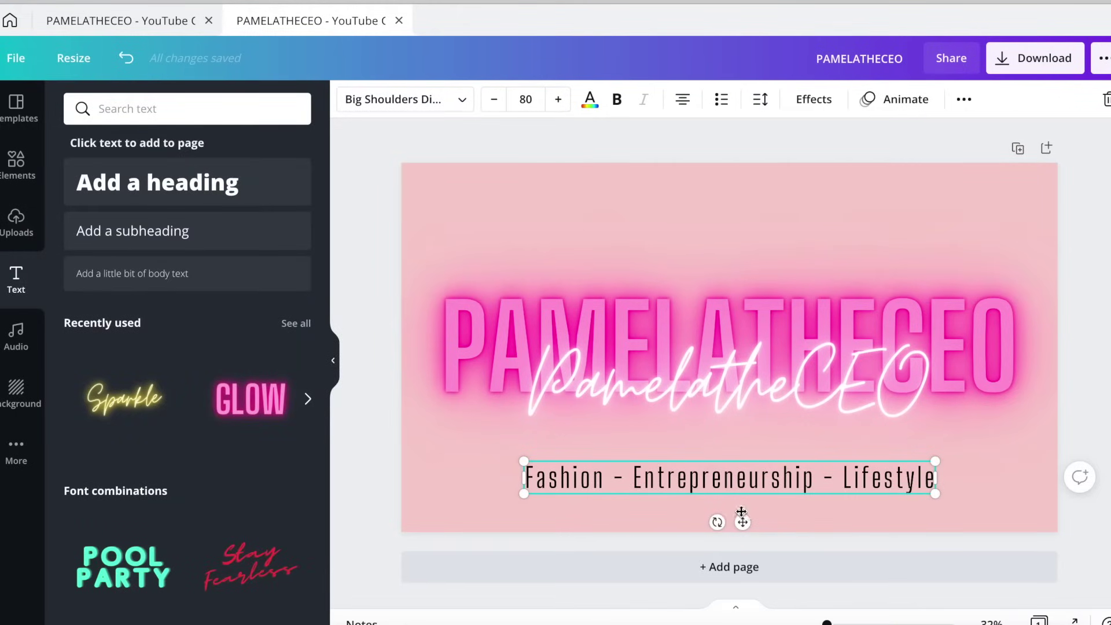
{"action": "mouse_move", "coordinate": [737, 521]}
{"action": "left_mouse_down"}
{"action": "mouse_move", "coordinate": [758, 521]}
{"action": "mouse_move", "coordinate": [738, 521]}
{"action": "left_mouse_up"}
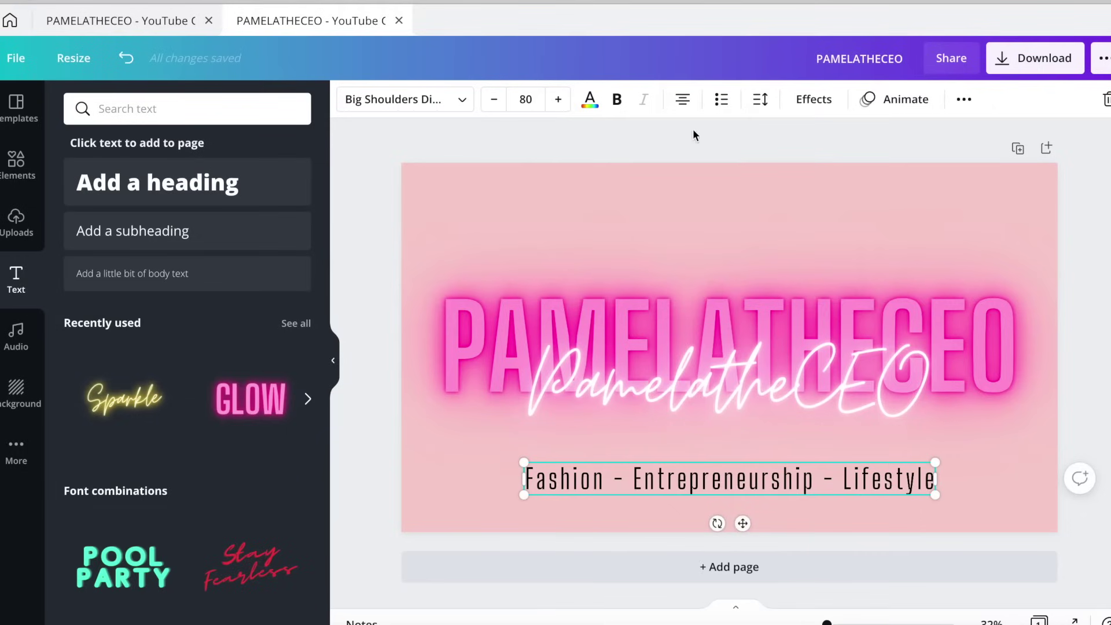
{"action": "left_click", "coordinate": [590, 100]}
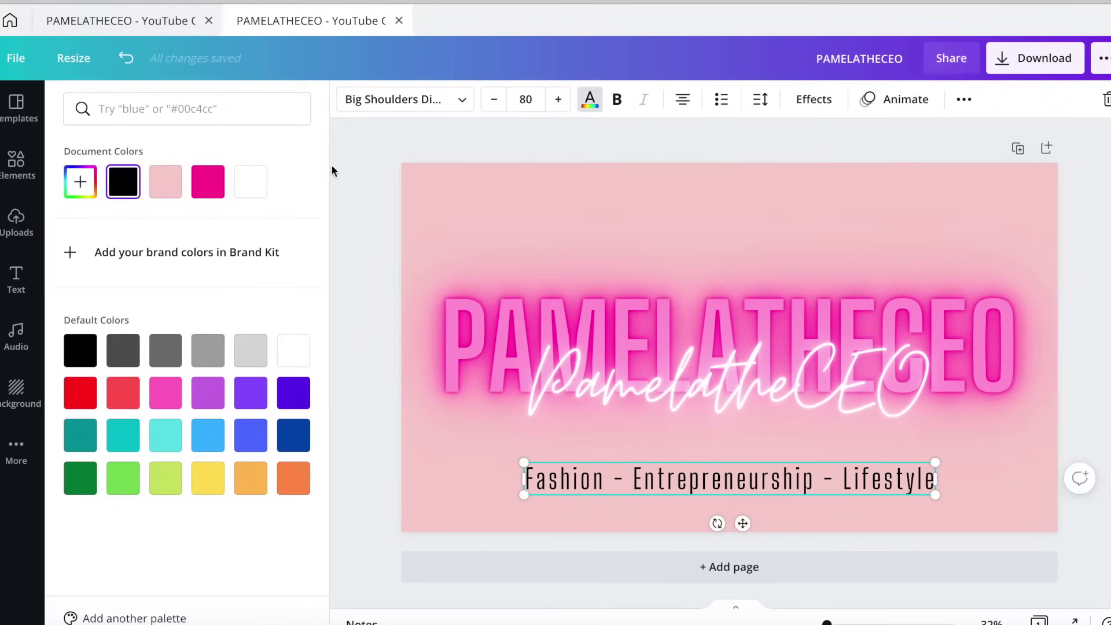
{"action": "left_click", "coordinate": [204, 190]}
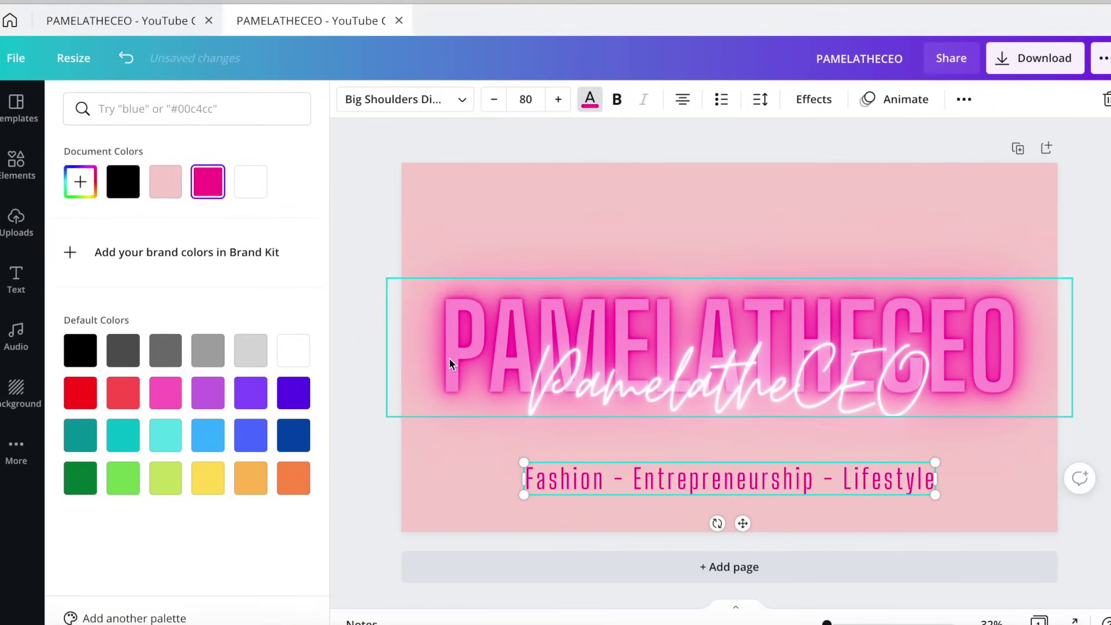
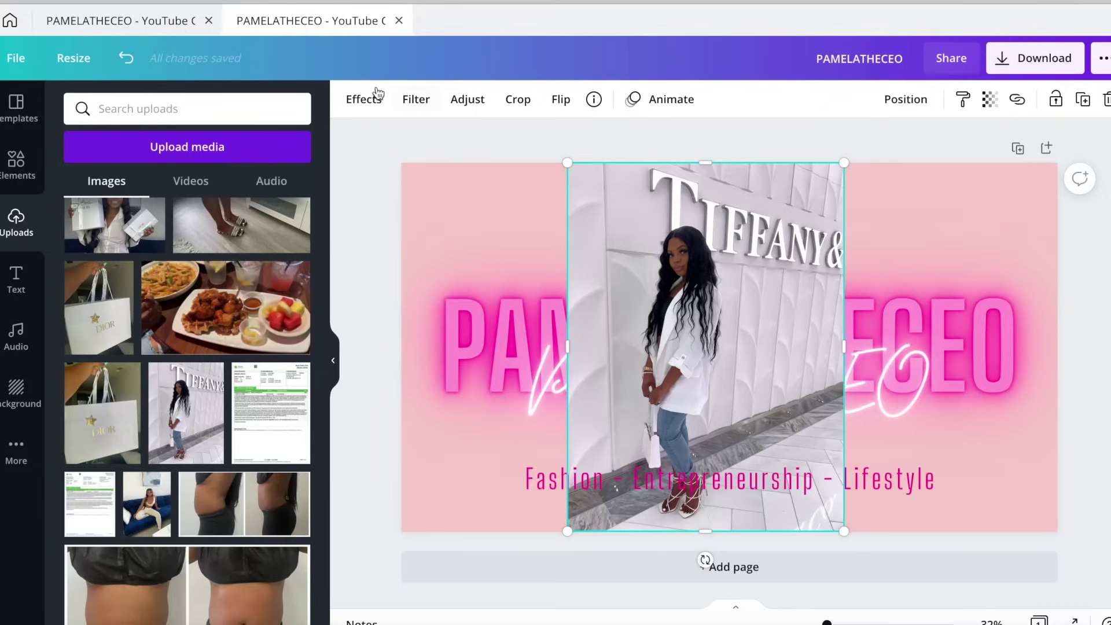
- Remove the background from the Tiffany photo with Background Remover and move the cutout over the first letters of the neon heading
{"action": "left_click", "coordinate": [376, 98]}
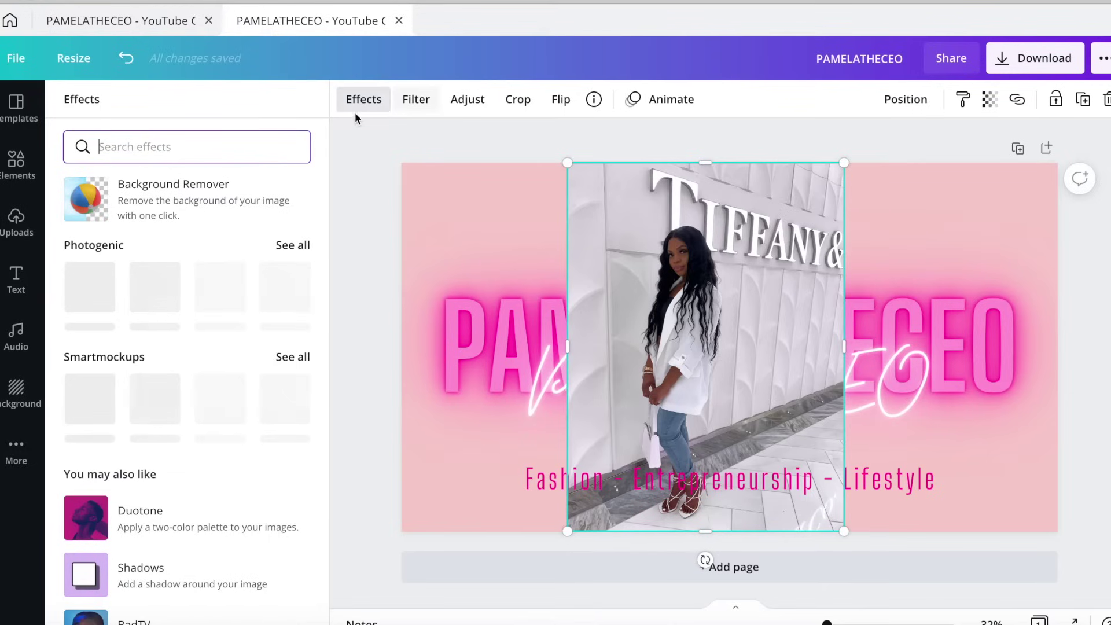
{"action": "left_click", "coordinate": [176, 201]}
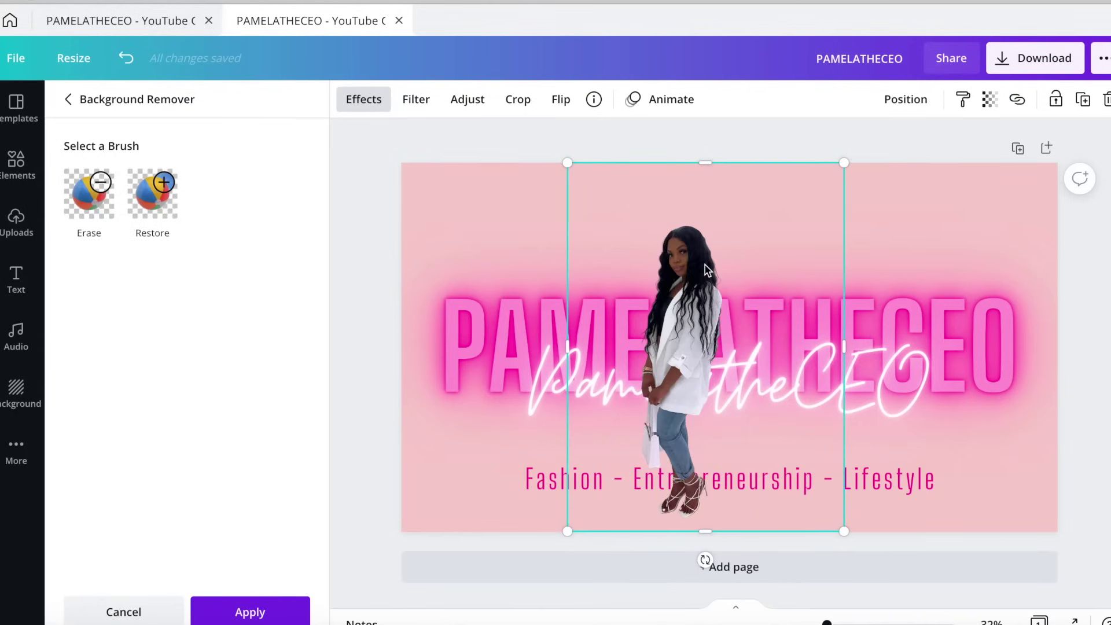
{"action": "left_click_drag", "start_coordinate": [684, 279], "coordinate": [520, 266]}
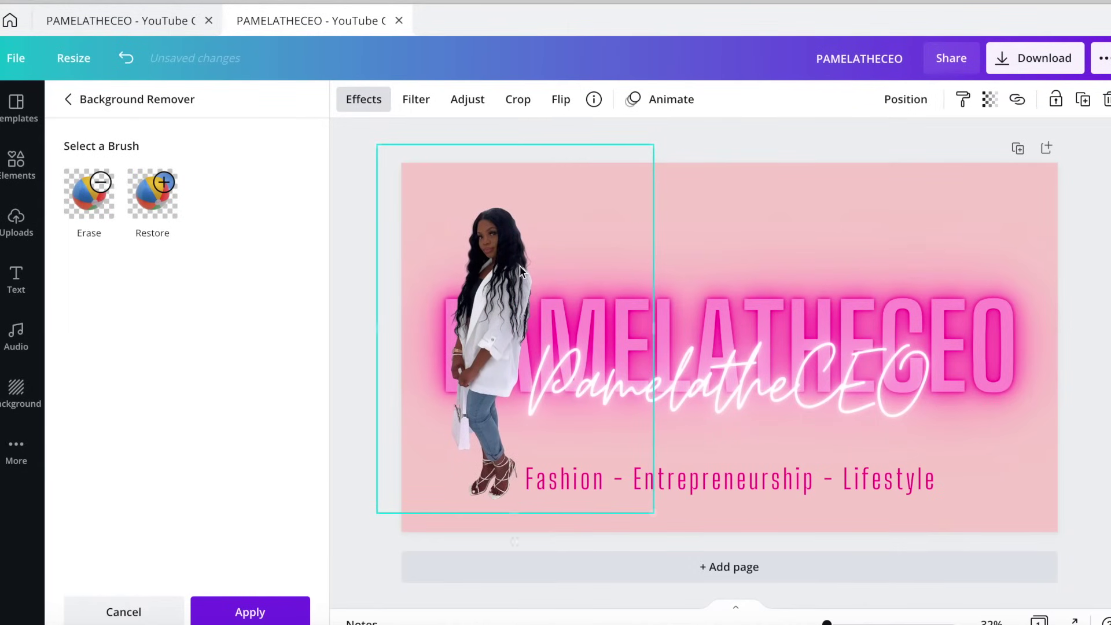
- Send the woman's cutout backward behind the neon heading and shift it up and outward, beside the heading's first letter
{"action": "left_click", "coordinate": [917, 101]}
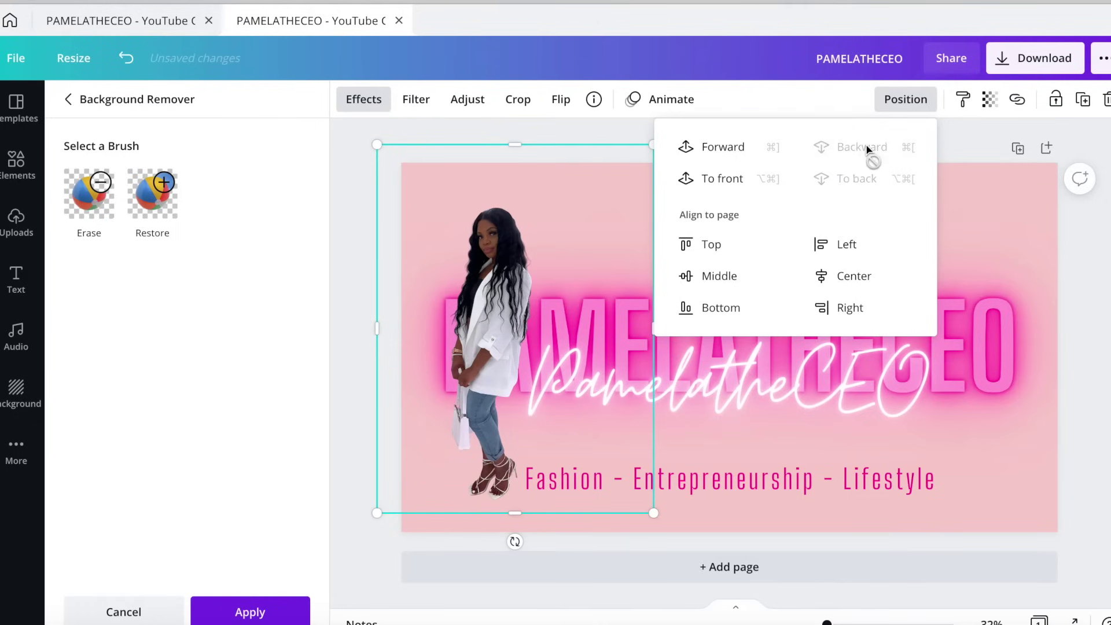
{"action": "left_click", "coordinate": [707, 401]}
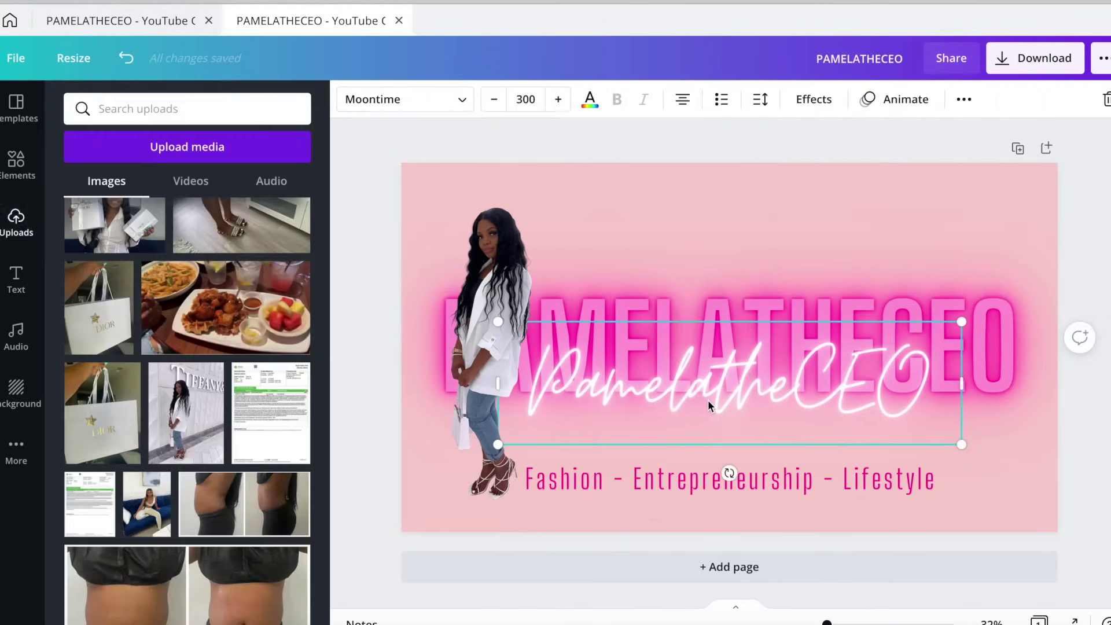
{"action": "left_click", "coordinate": [494, 289]}
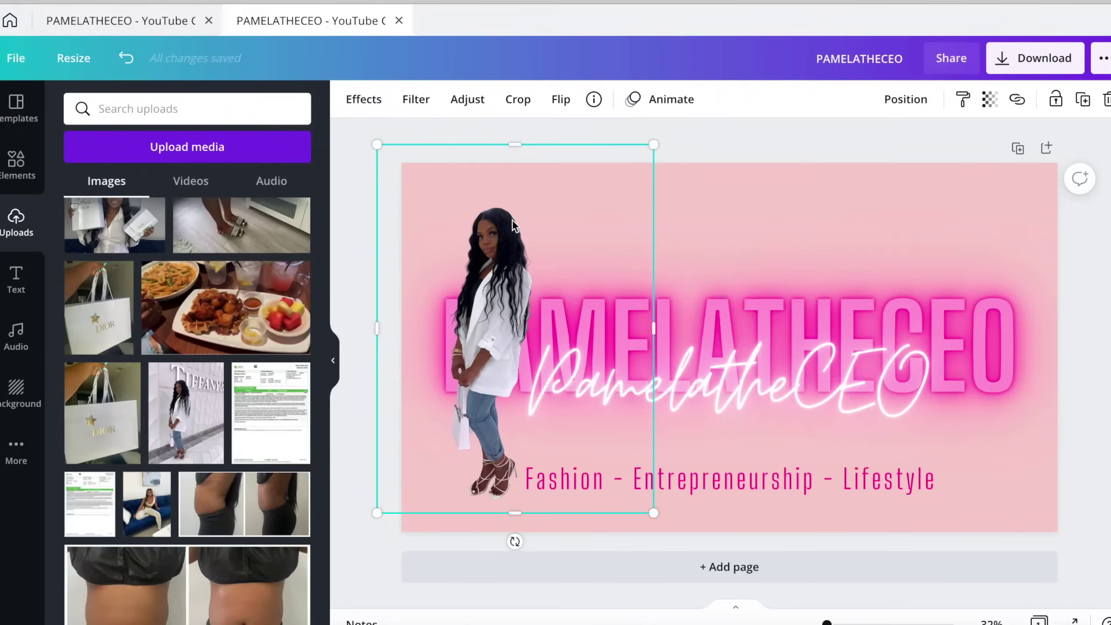
{"action": "left_click", "coordinate": [907, 100]}
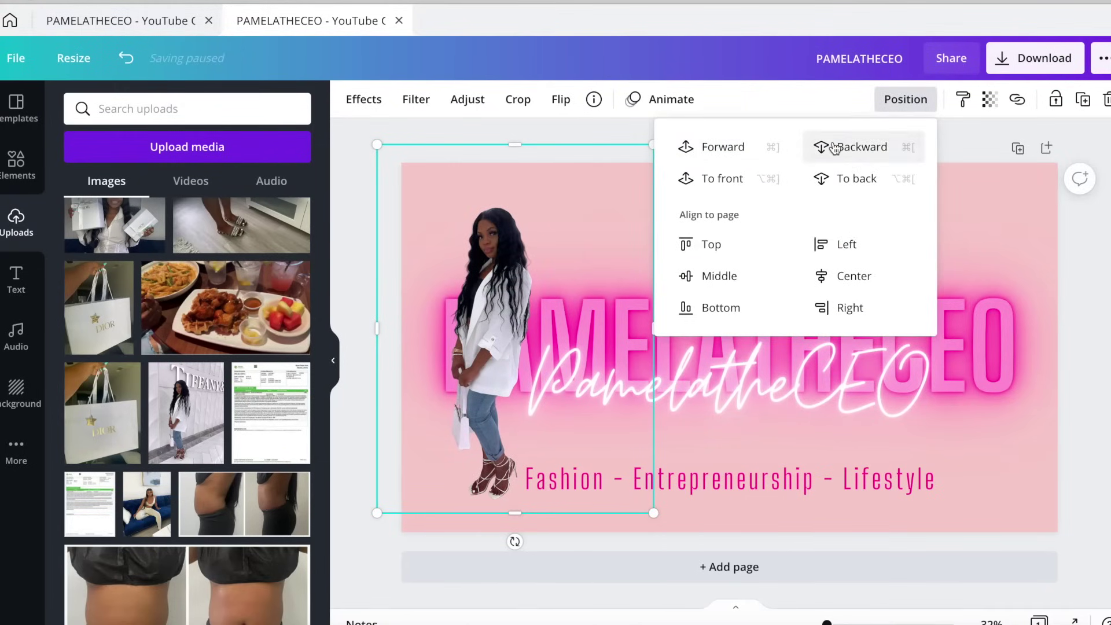
{"action": "left_click", "coordinate": [826, 146]}
{"action": "left_click", "coordinate": [946, 439]}
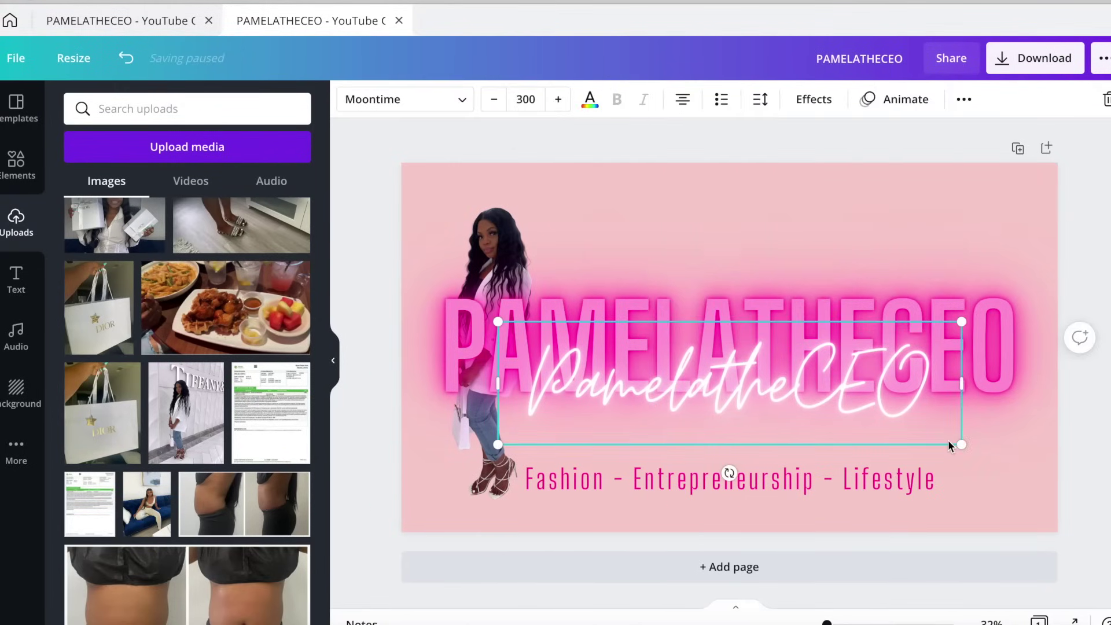
{"action": "left_click_drag", "start_coordinate": [511, 245], "coordinate": [480, 227]}
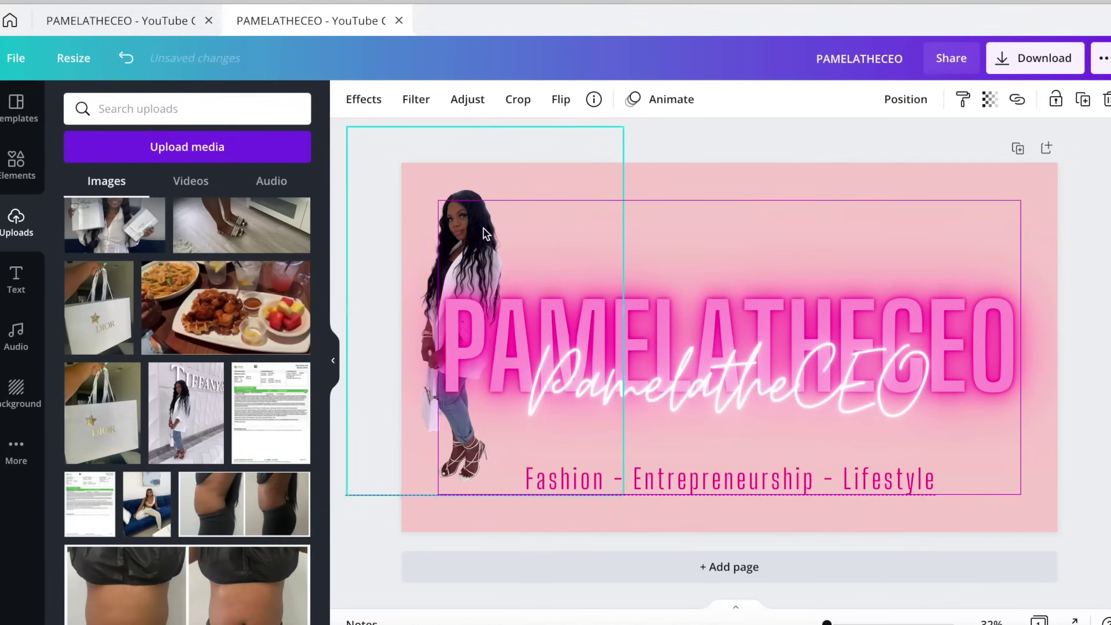
{"action": "left_click", "coordinate": [1004, 450]}
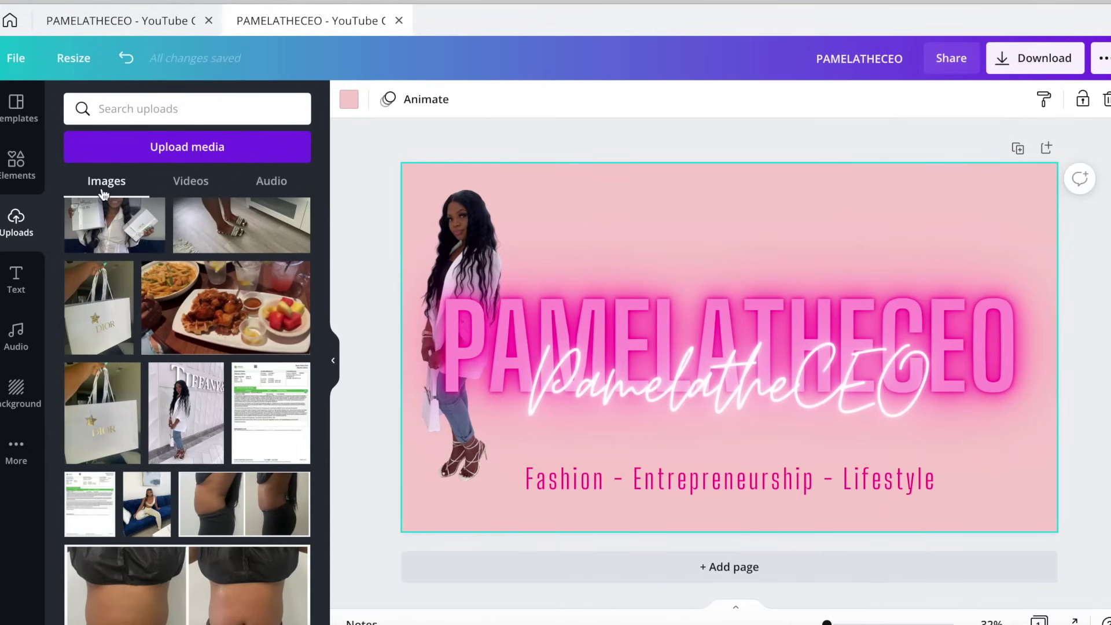
- Preview the Stomp, Drift, Photo Zoom, Photo Rise and other page animations on the first page
{"action": "left_click", "coordinate": [331, 361]}
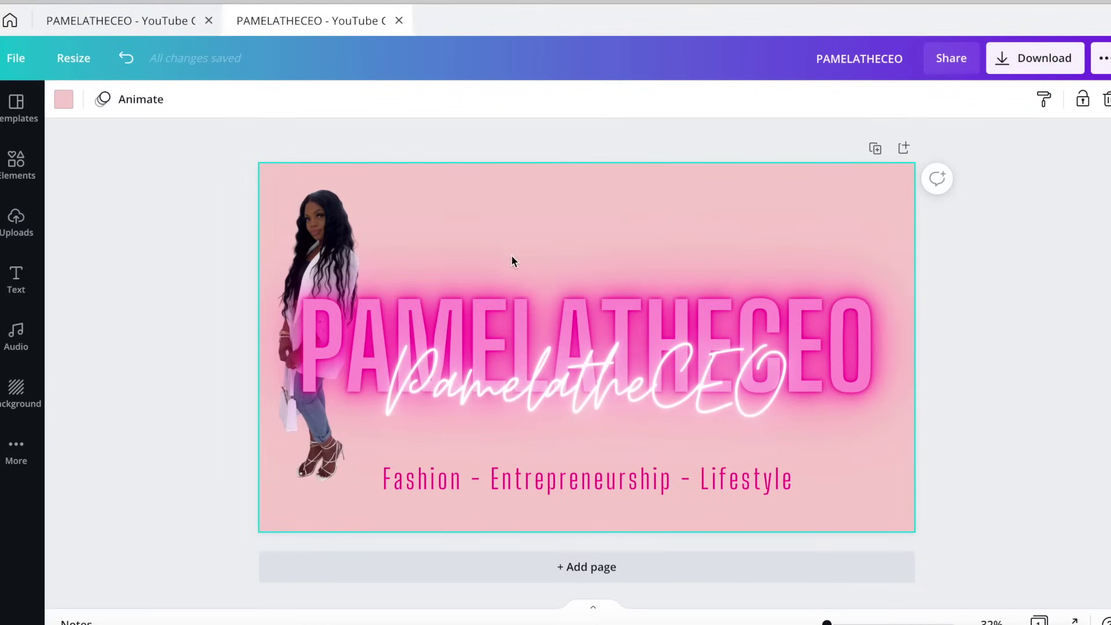
{"action": "left_click", "coordinate": [130, 102]}
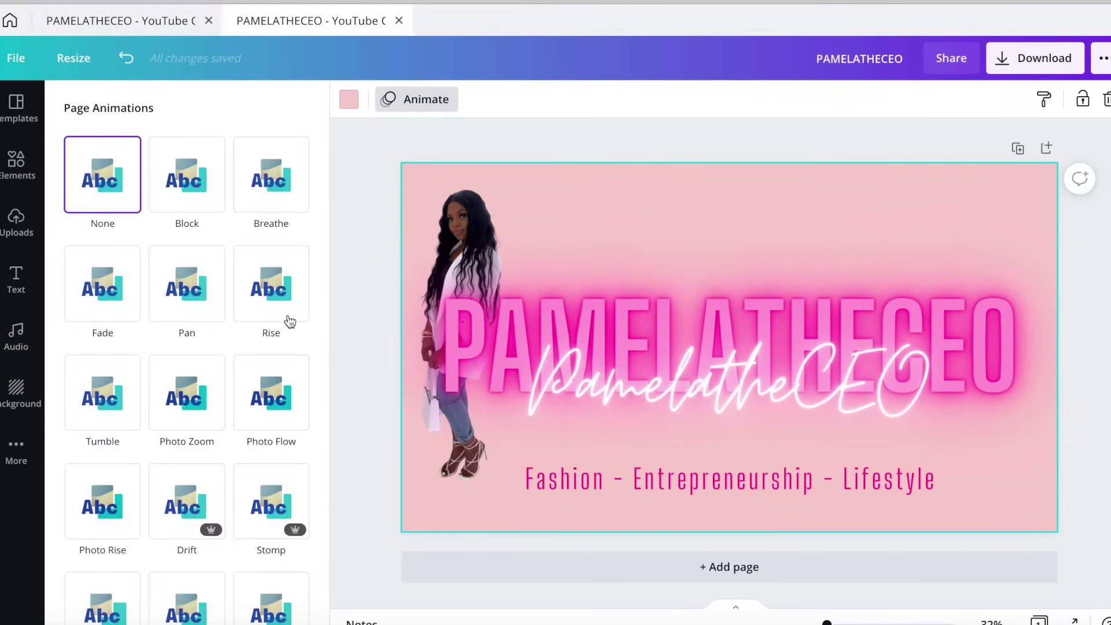
{"action": "scroll", "coordinate": [277, 463], "scroll_direction": "down", "scroll_amount": 3}
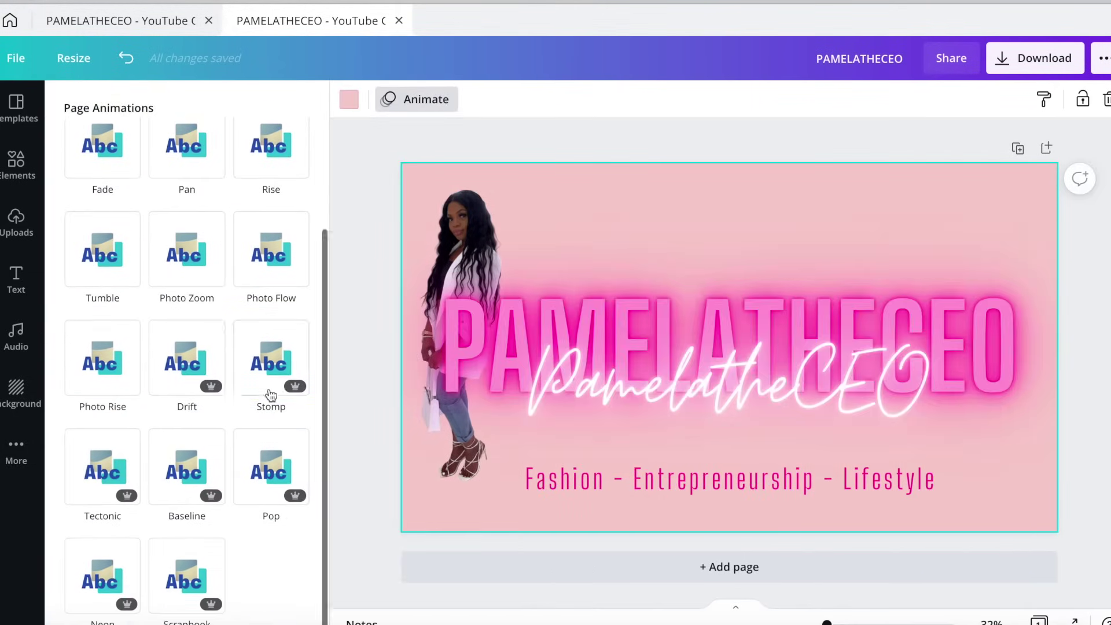
{"action": "left_click", "coordinate": [187, 466]}
{"action": "left_click", "coordinate": [270, 358]}
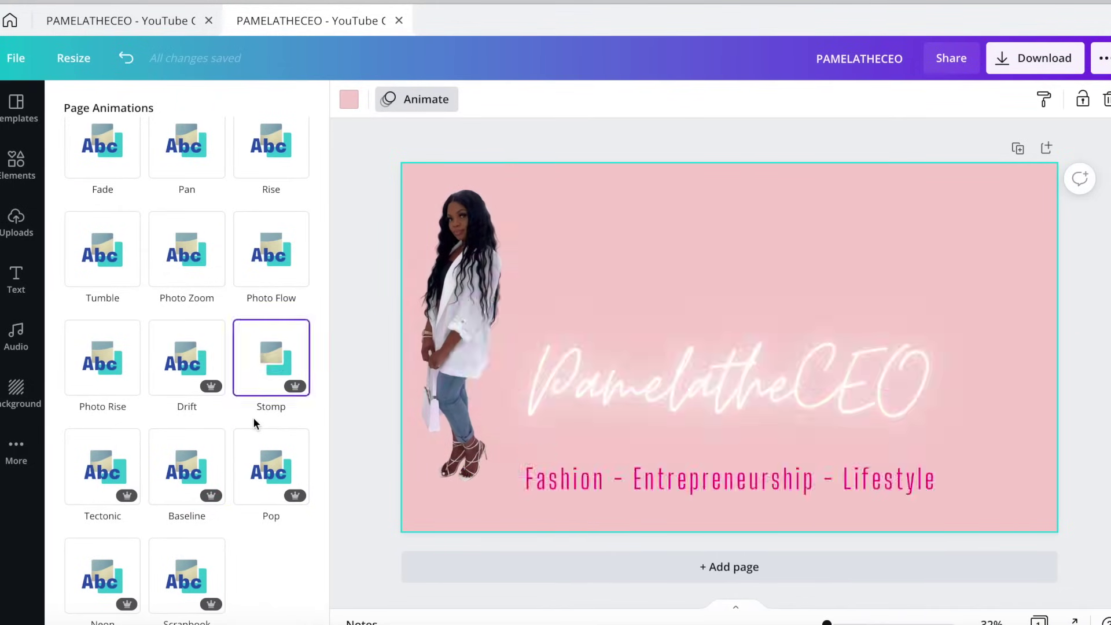
{"action": "left_click", "coordinate": [196, 360]}
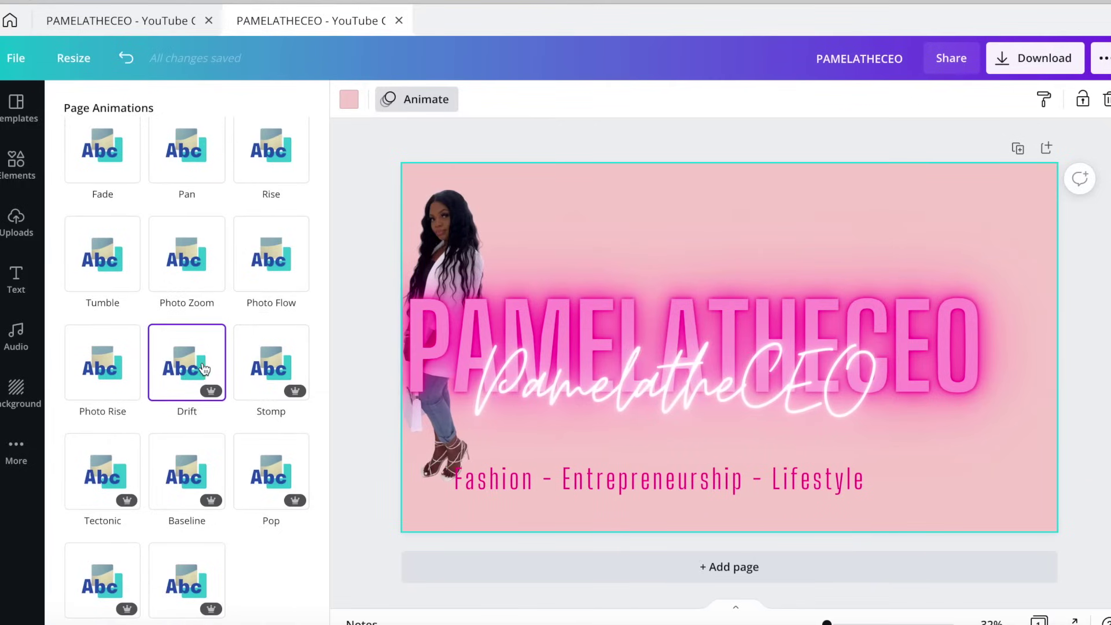
{"action": "scroll", "coordinate": [204, 368], "scroll_direction": "up", "scroll_amount": 2}
{"action": "left_click", "coordinate": [203, 367]}
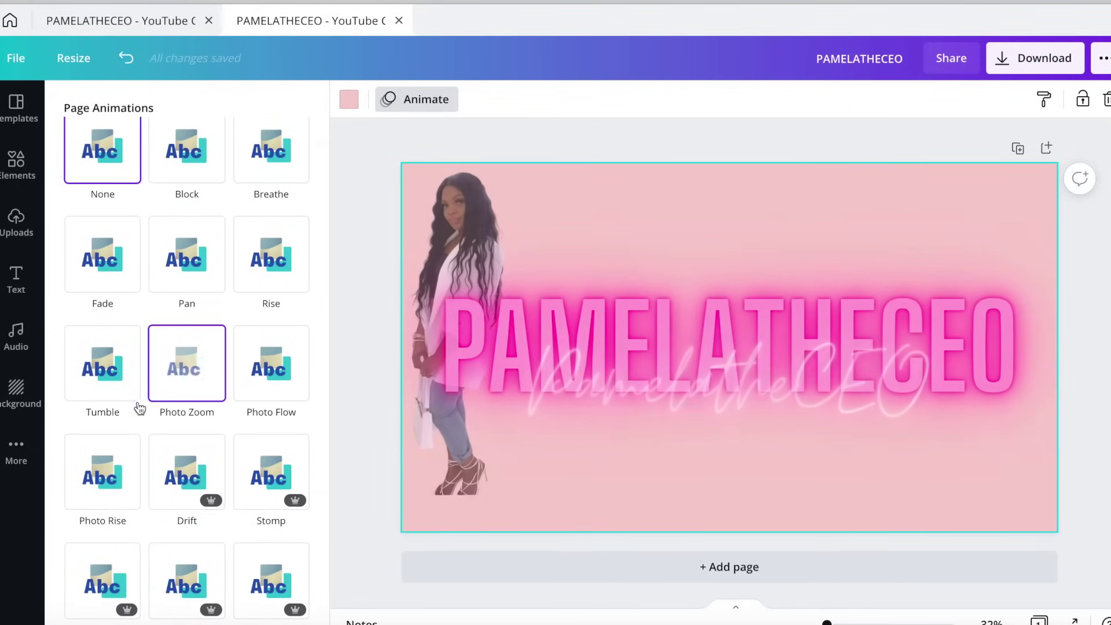
{"action": "left_click", "coordinate": [103, 472]}
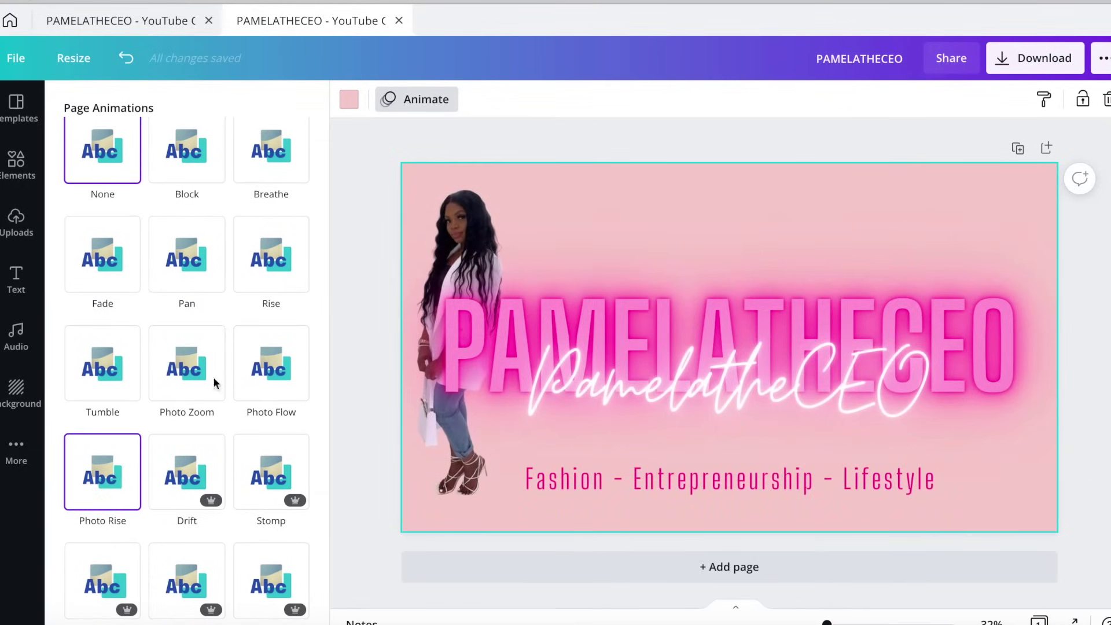
{"action": "left_click", "coordinate": [269, 365]}
{"action": "left_click", "coordinate": [191, 354]}
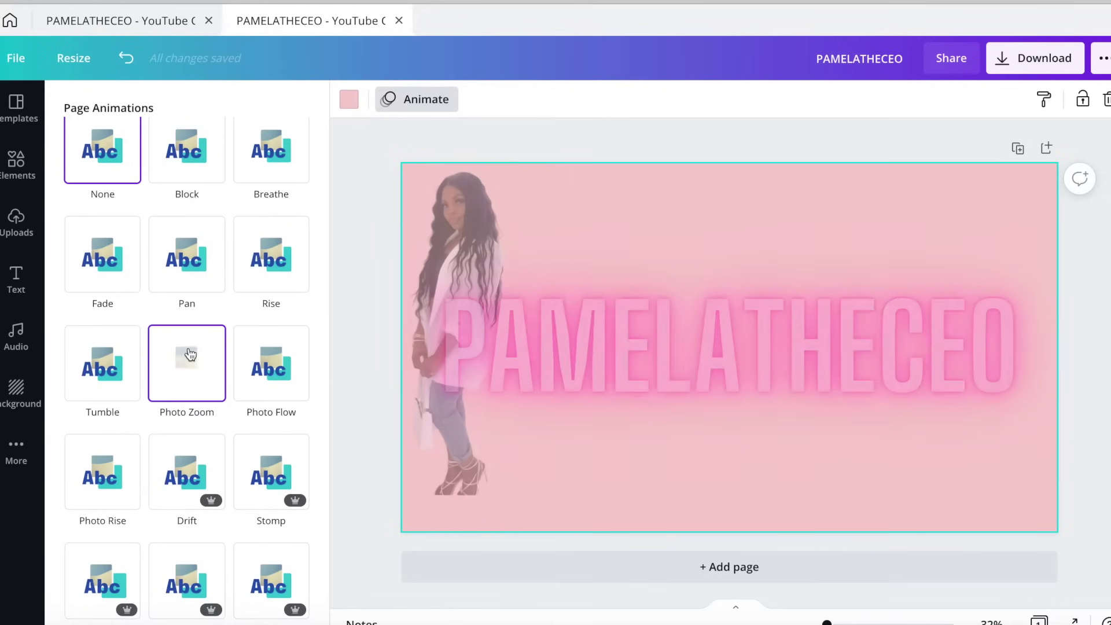
- Apply the Tumble page animation to the first page
{"action": "left_click", "coordinate": [122, 359]}
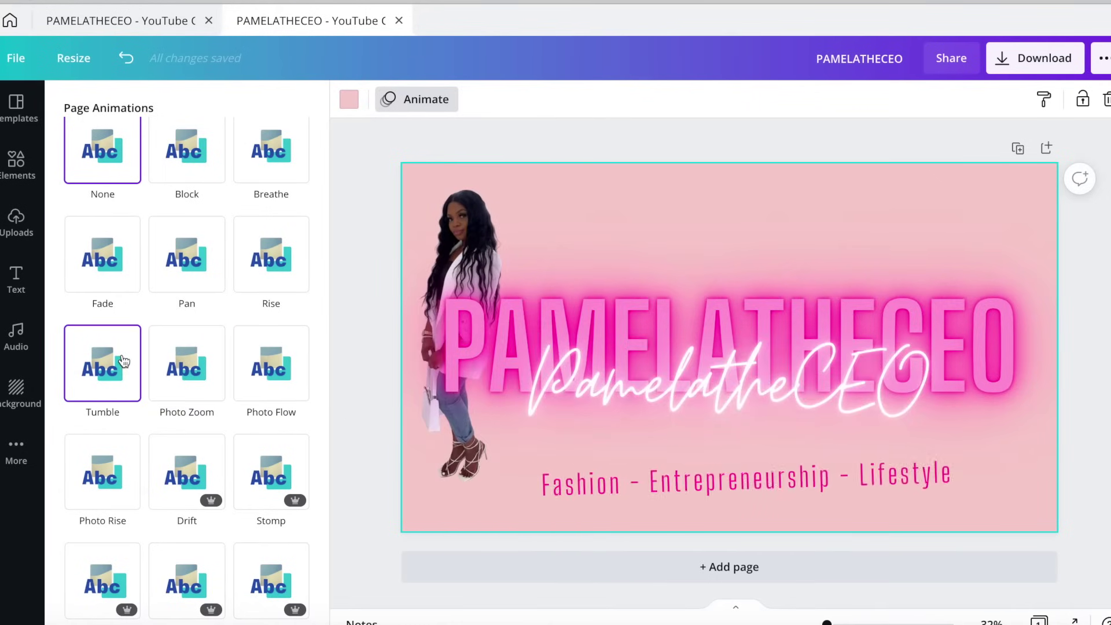
{"action": "left_click", "coordinate": [116, 365]}
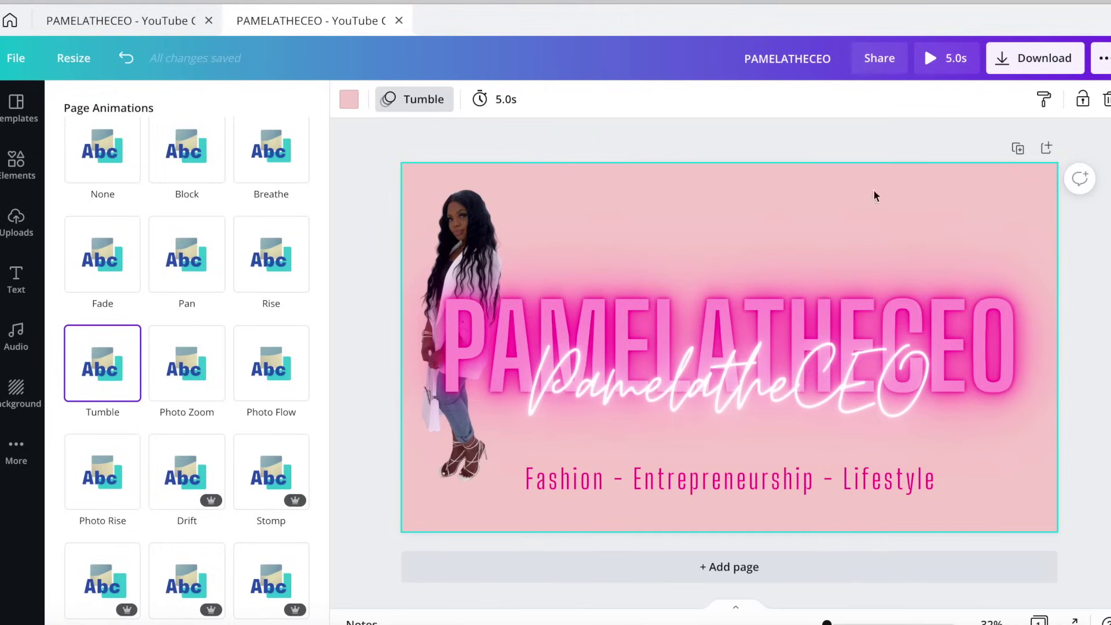
{"action": "left_click", "coordinate": [1091, 298]}
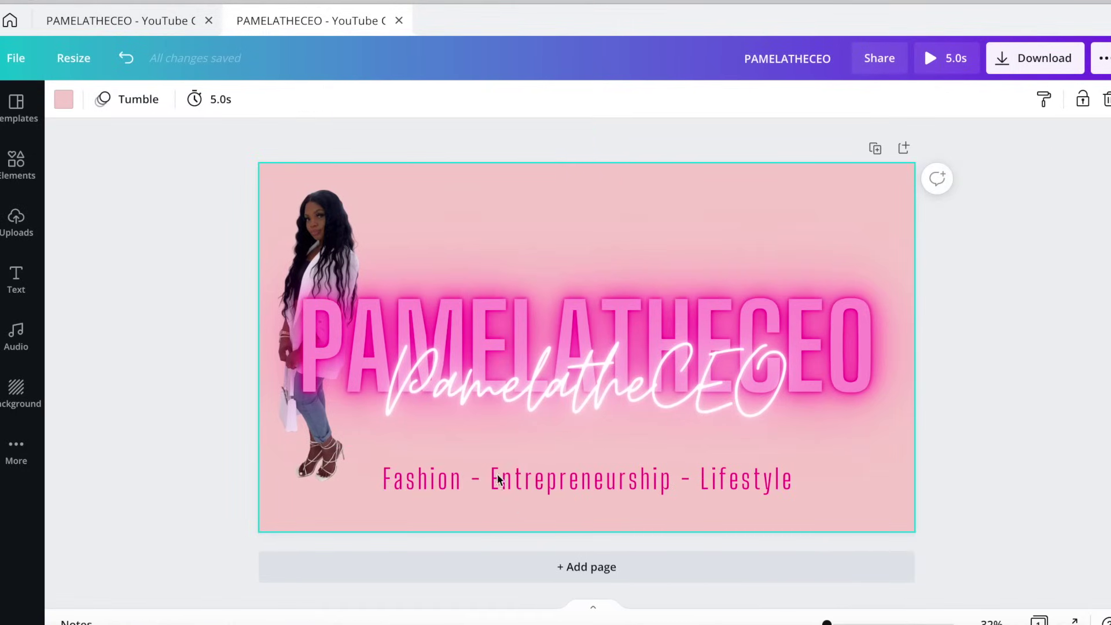
- Add a second page, search the elements for "iphone" and insert the first phone frame with the landscape placeholder
{"action": "left_click", "coordinate": [550, 573]}
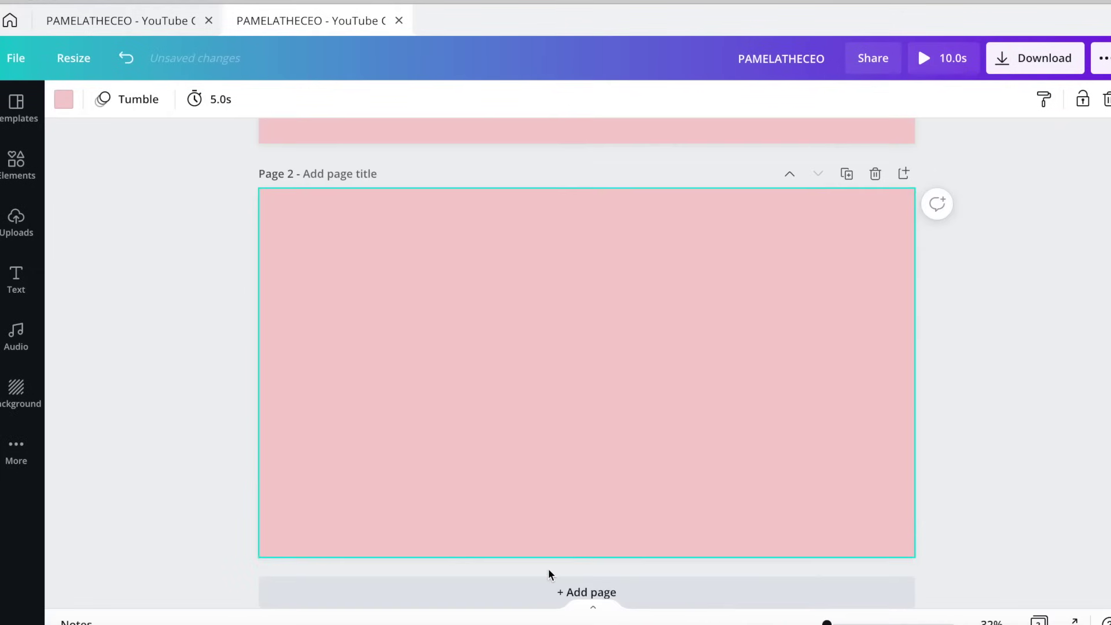
{"action": "left_click", "coordinate": [28, 177]}
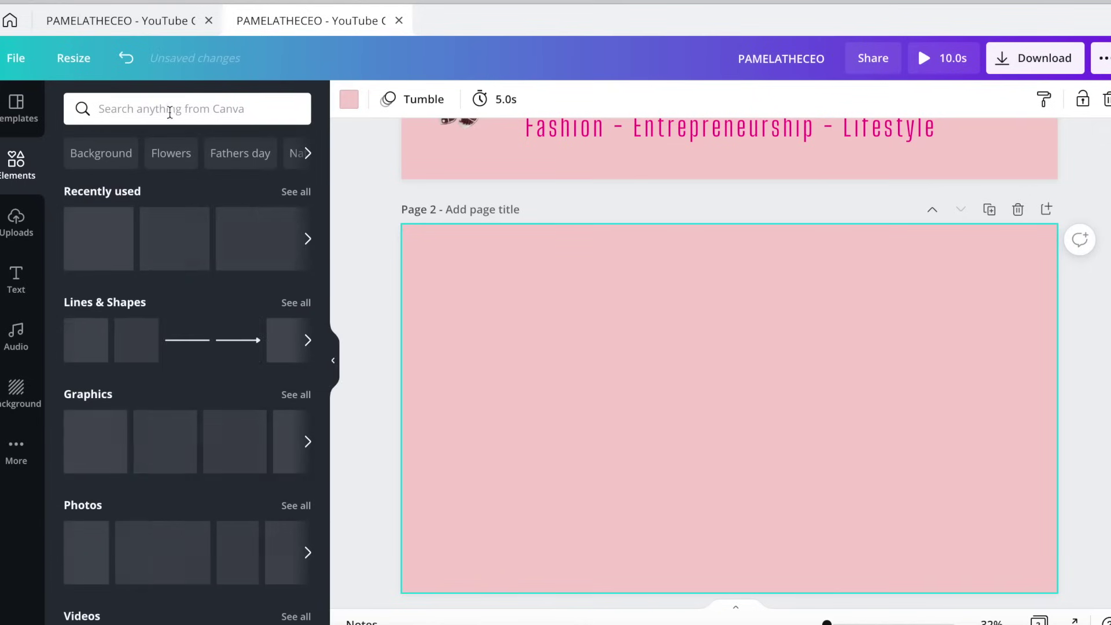
{"action": "left_click", "coordinate": [177, 109]}
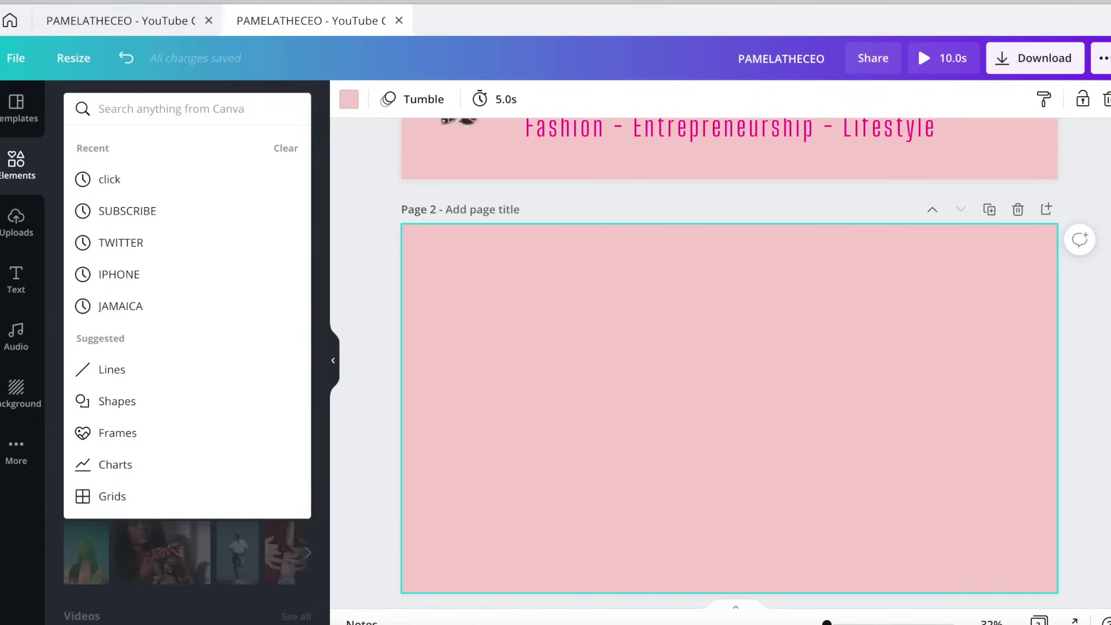
{"action": "type", "text": "iphone"}
{"action": "key", "text": "Return"}
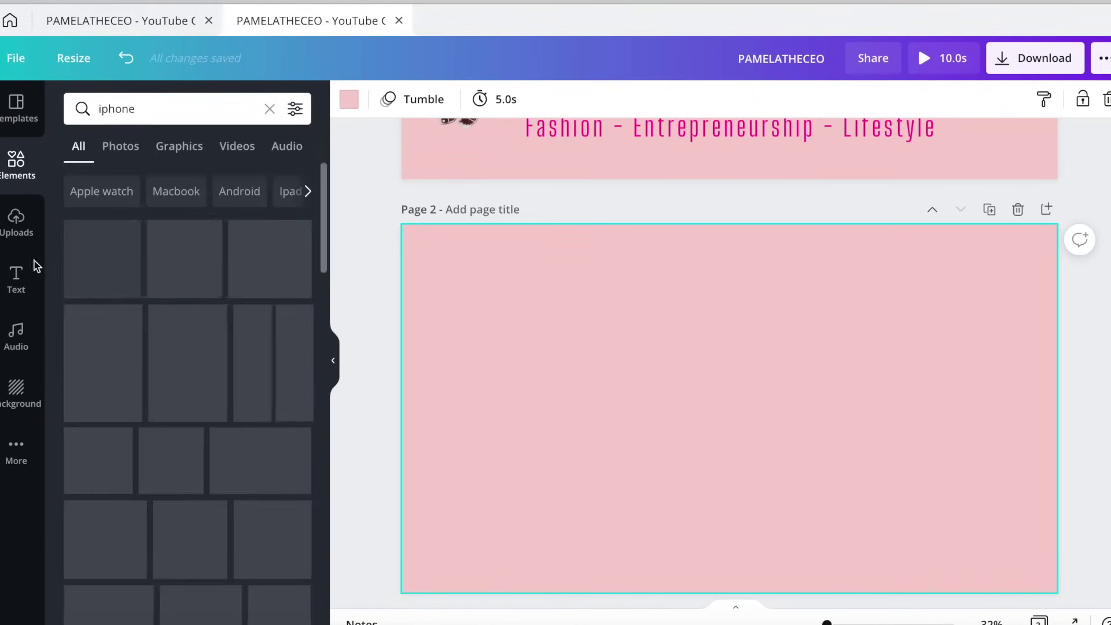
{"action": "left_click", "coordinate": [113, 261]}
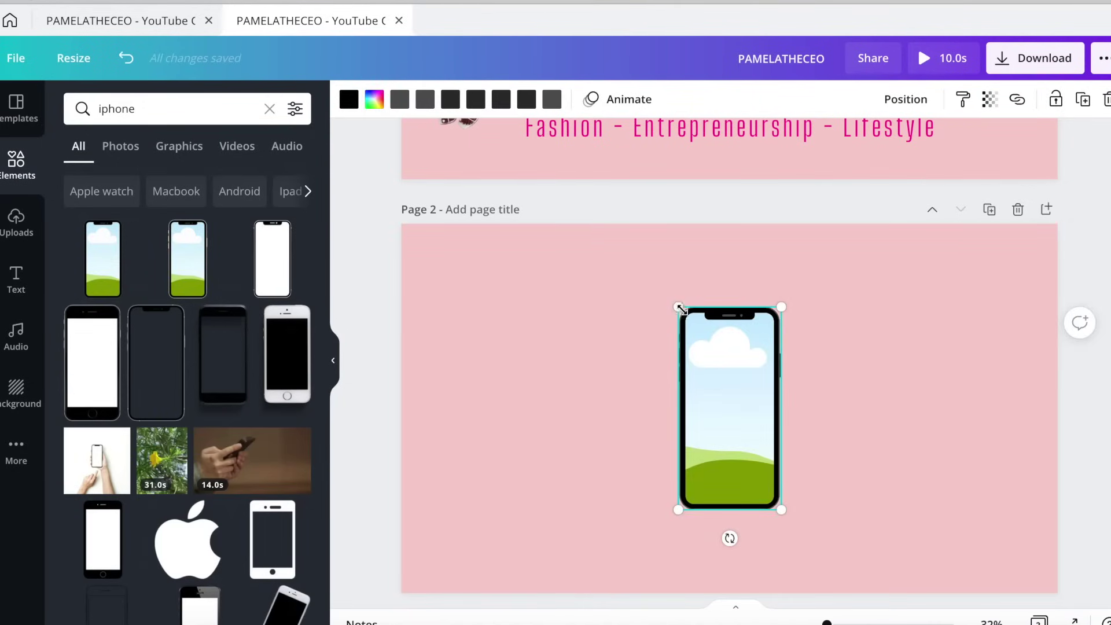
- Enlarge the phone frame on page 2, move it to the page's left half and tilt it slightly counterclockwise
{"action": "left_click_drag", "start_coordinate": [661, 303], "coordinate": [598, 255]}
{"action": "left_click_drag", "start_coordinate": [657, 354], "coordinate": [580, 357]}
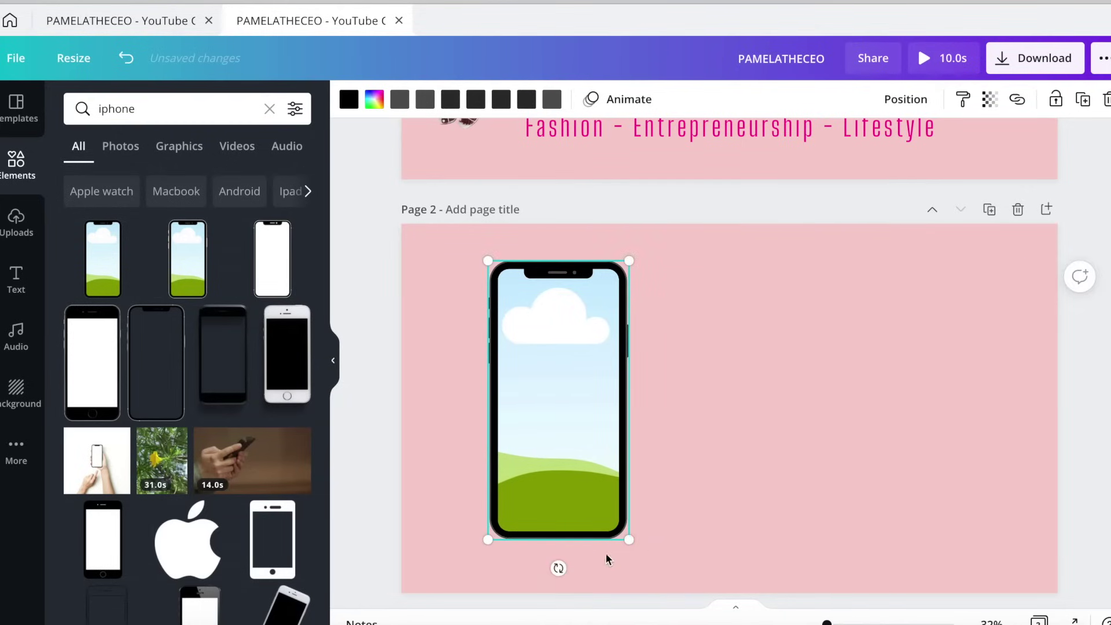
{"action": "left_click_drag", "start_coordinate": [559, 567], "coordinate": [573, 566]}
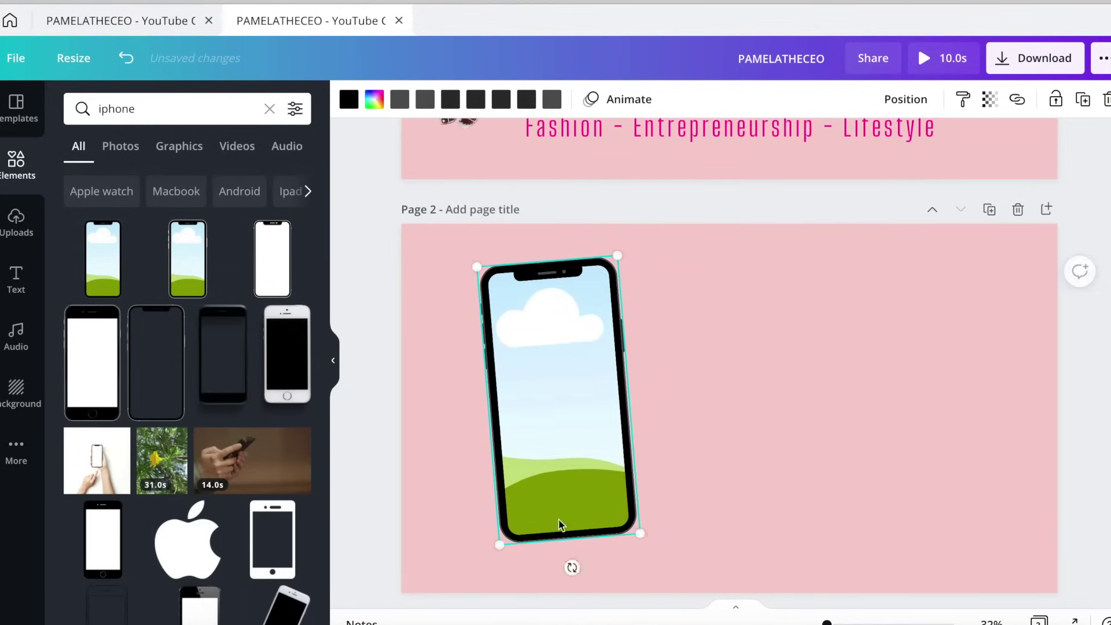
{"action": "left_click_drag", "start_coordinate": [559, 464], "coordinate": [552, 461]}
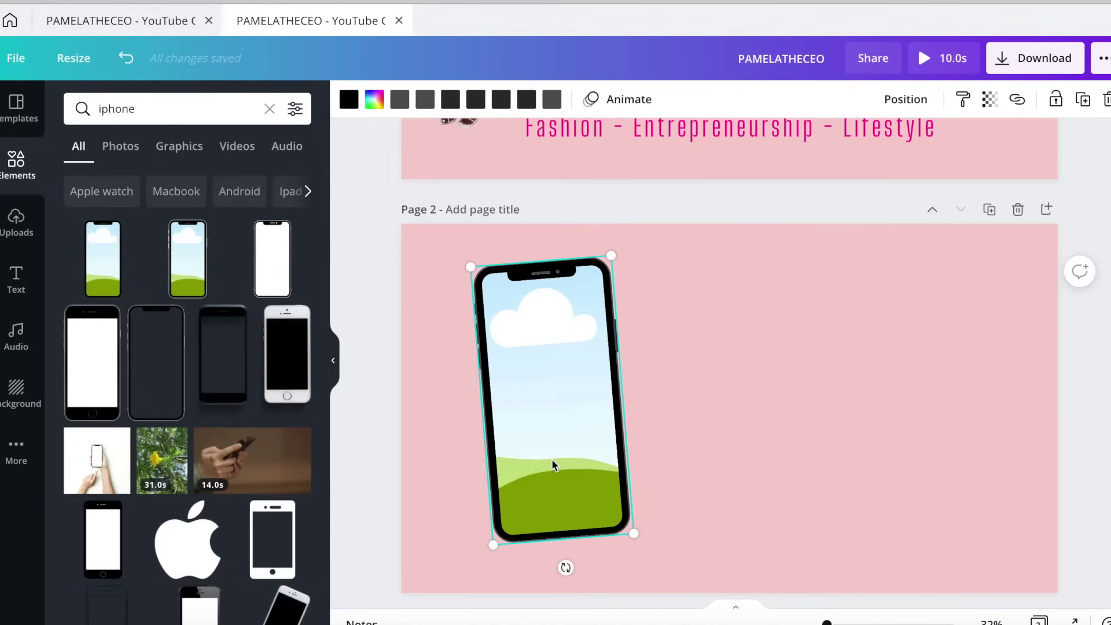
- Fill the phone frame with the uploaded 15.7-second Instagram profile video
{"action": "left_click", "coordinate": [17, 231]}
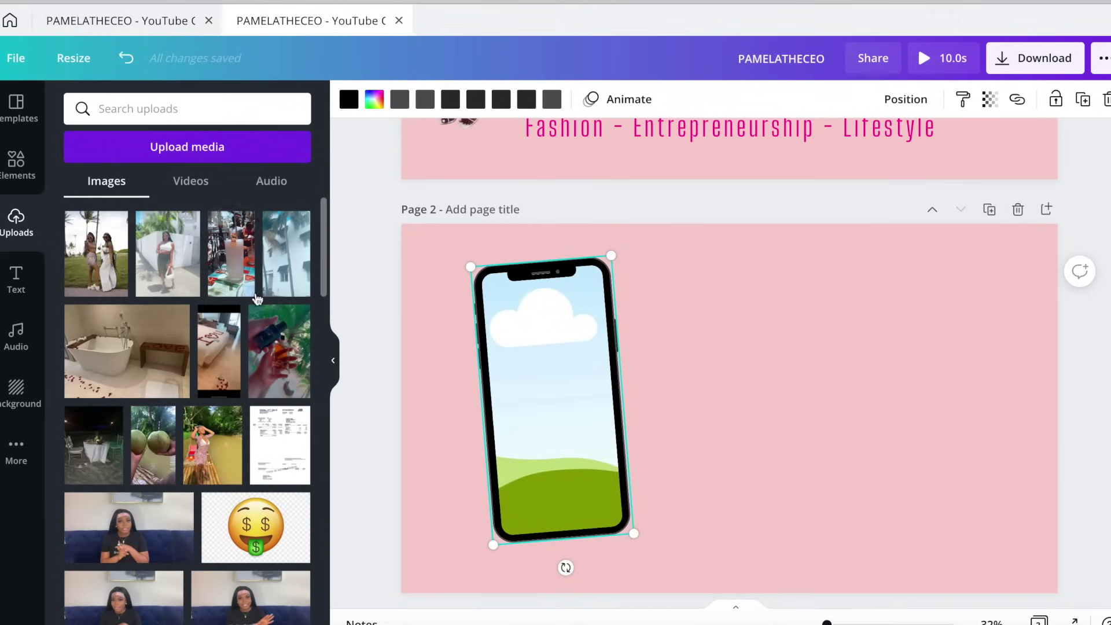
{"action": "left_click", "coordinate": [204, 181]}
{"action": "left_click_drag", "start_coordinate": [90, 264], "coordinate": [515, 334]}
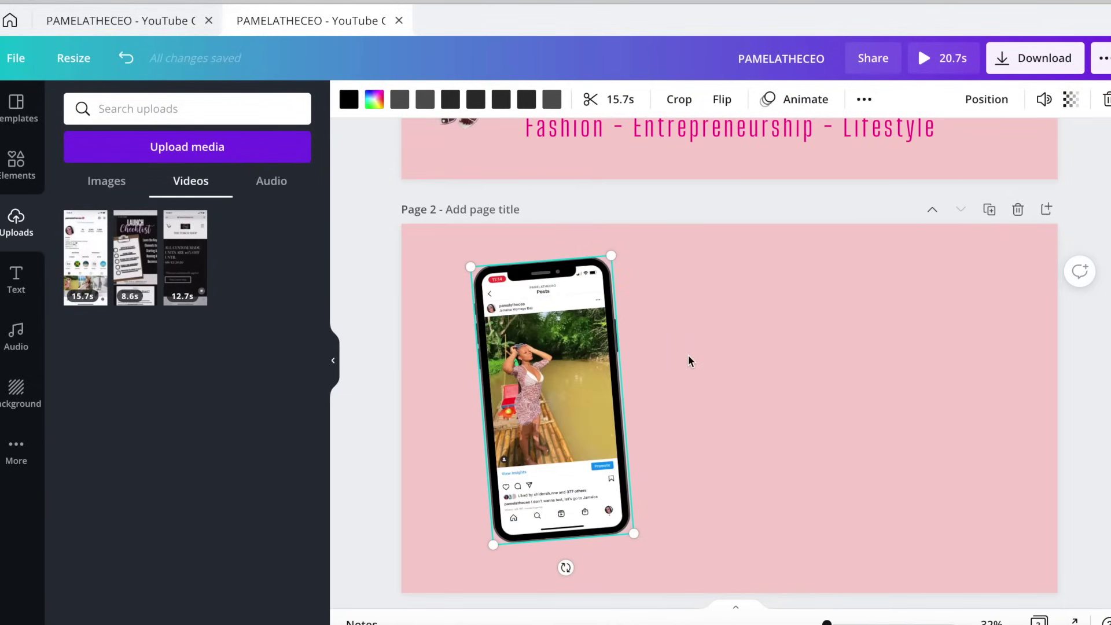
- Enlarge the phone with the Instagram video slightly and shift it a little further left on page 2
{"action": "mouse_move", "coordinate": [577, 395]}
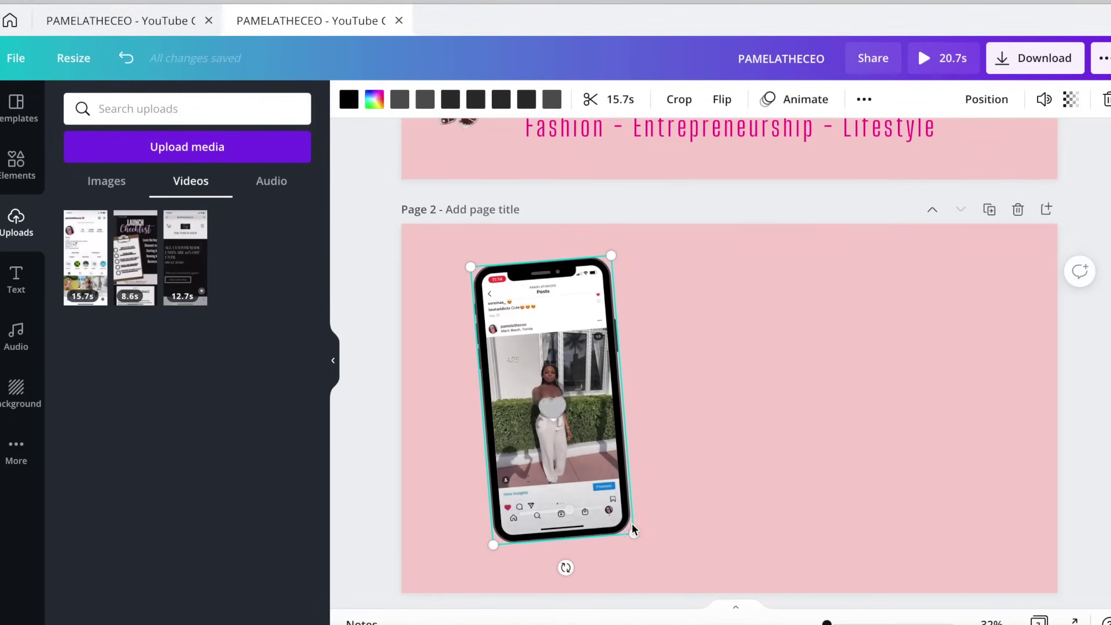
{"action": "left_click_drag", "start_coordinate": [633, 532], "coordinate": [642, 547]}
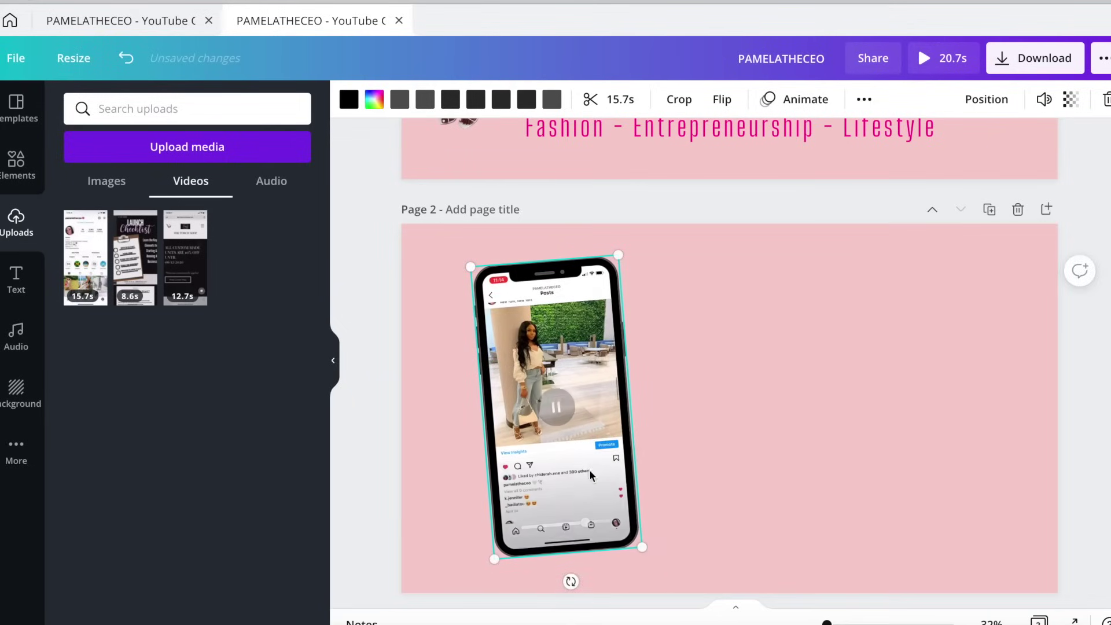
{"action": "left_click_drag", "start_coordinate": [584, 472], "coordinate": [567, 473]}
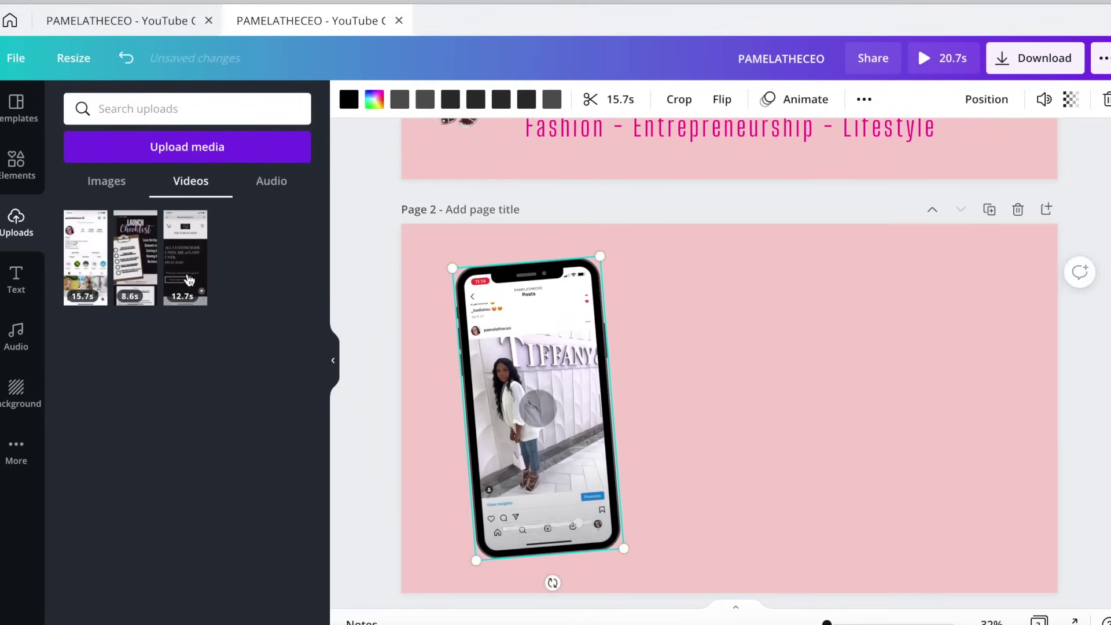
- Trim the end of the Instagram video in the phone frame to a length of 7.7 seconds
{"action": "left_click", "coordinate": [22, 274]}
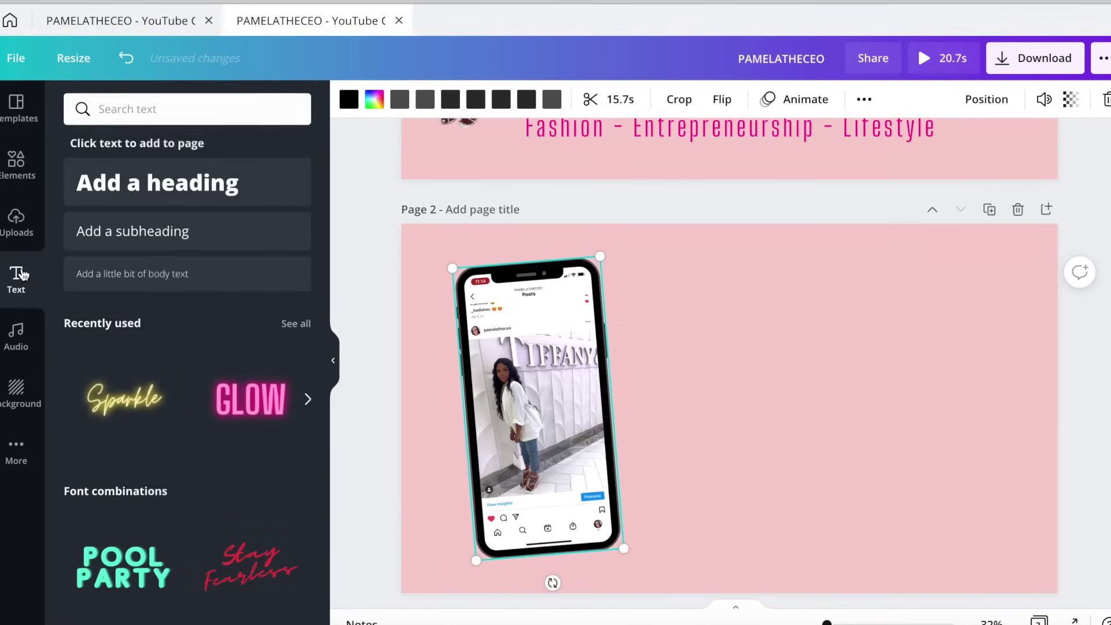
{"action": "double_click", "coordinate": [556, 370]}
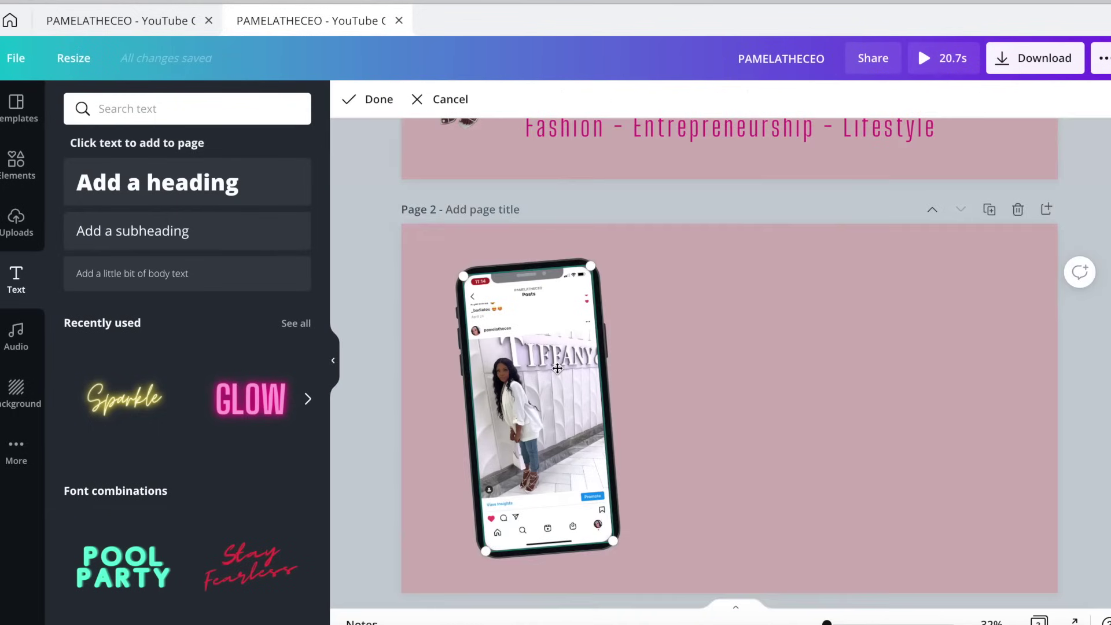
{"action": "left_click", "coordinate": [447, 99]}
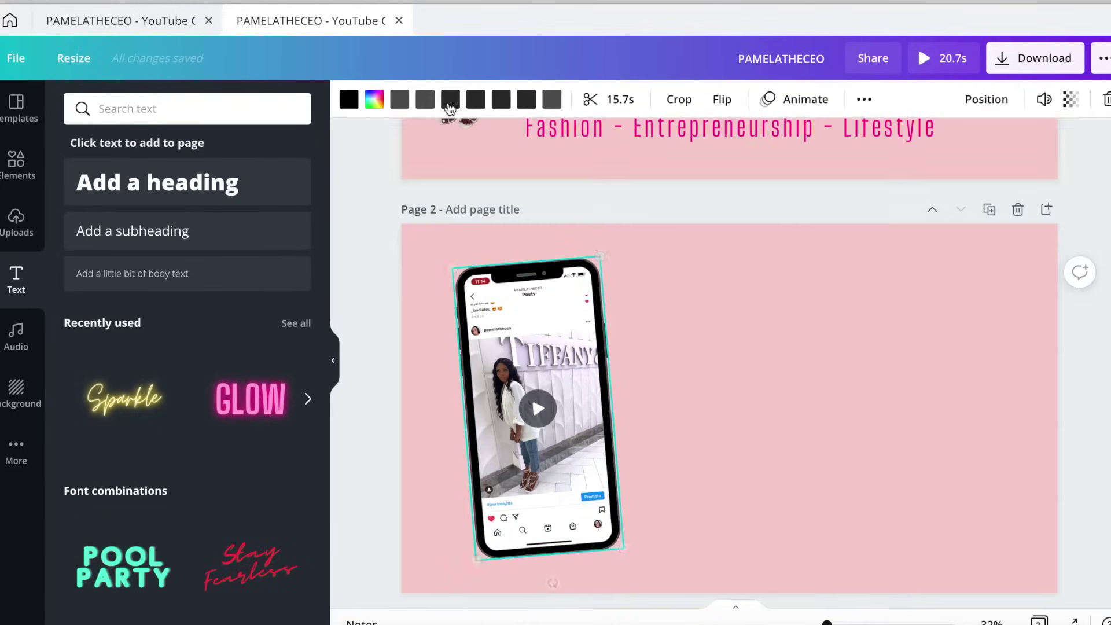
{"action": "left_click", "coordinate": [616, 100]}
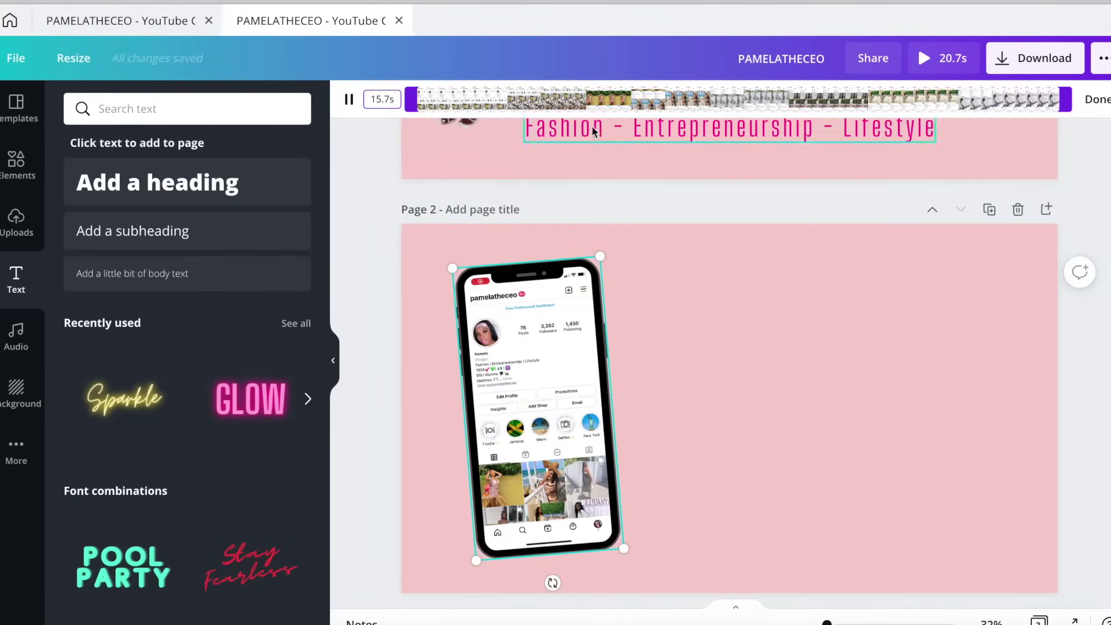
{"action": "left_click_drag", "start_coordinate": [1063, 100], "coordinate": [732, 103]}
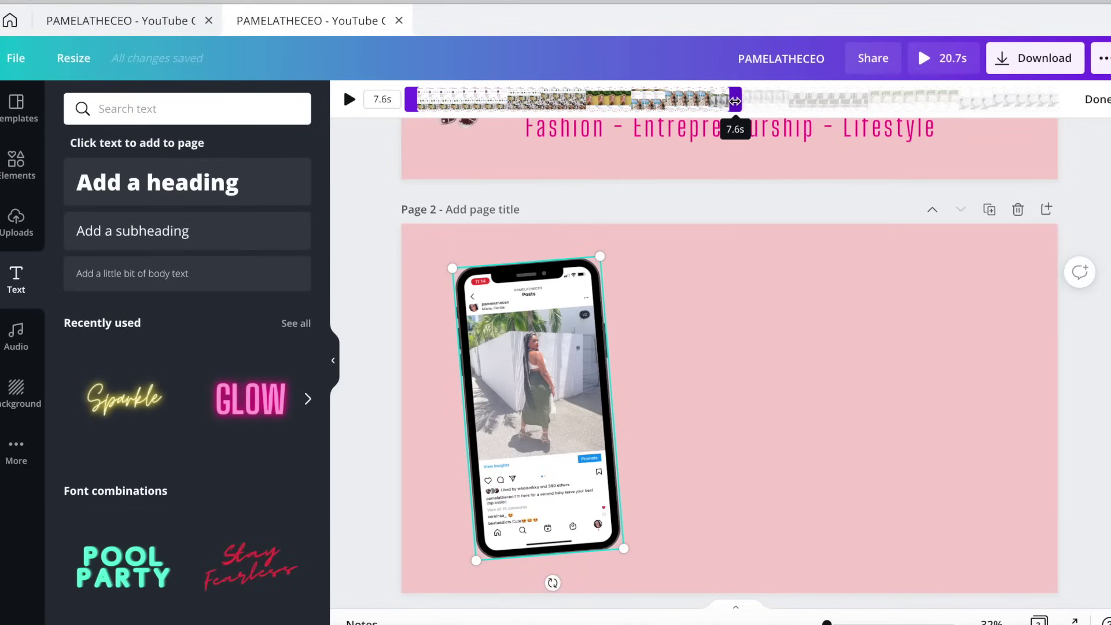
{"action": "left_click_drag", "start_coordinate": [738, 103], "coordinate": [739, 103]}
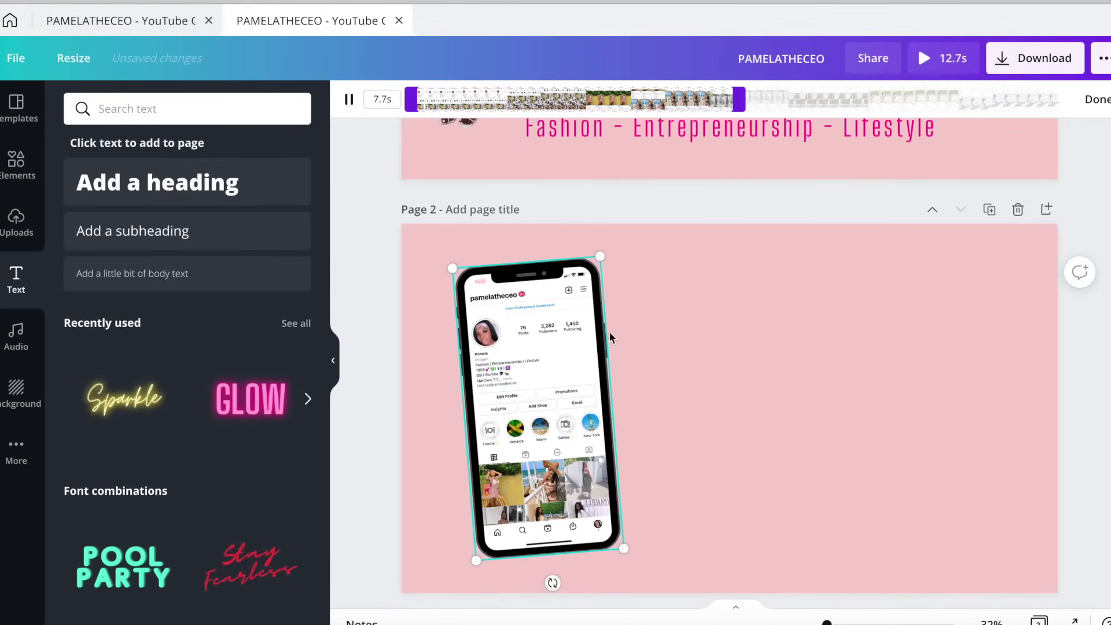
{"action": "left_click", "coordinate": [664, 325]}
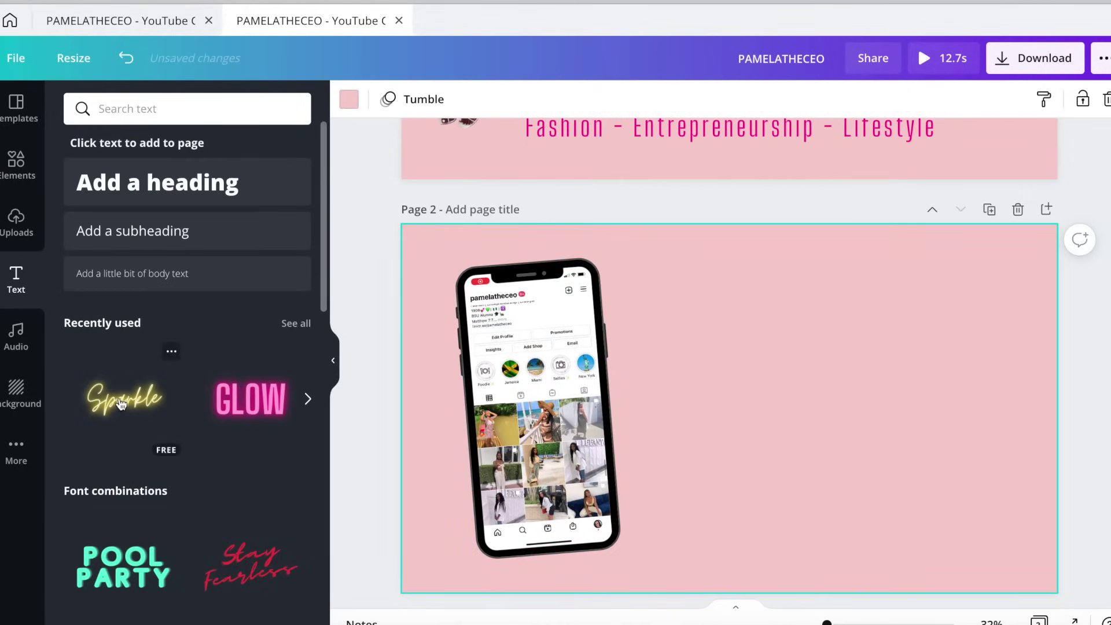
- Find glow text styles, add the yellow neon Sparkle text to page 2, and replace its wording with "Connect With Me"
{"action": "left_click", "coordinate": [176, 115]}
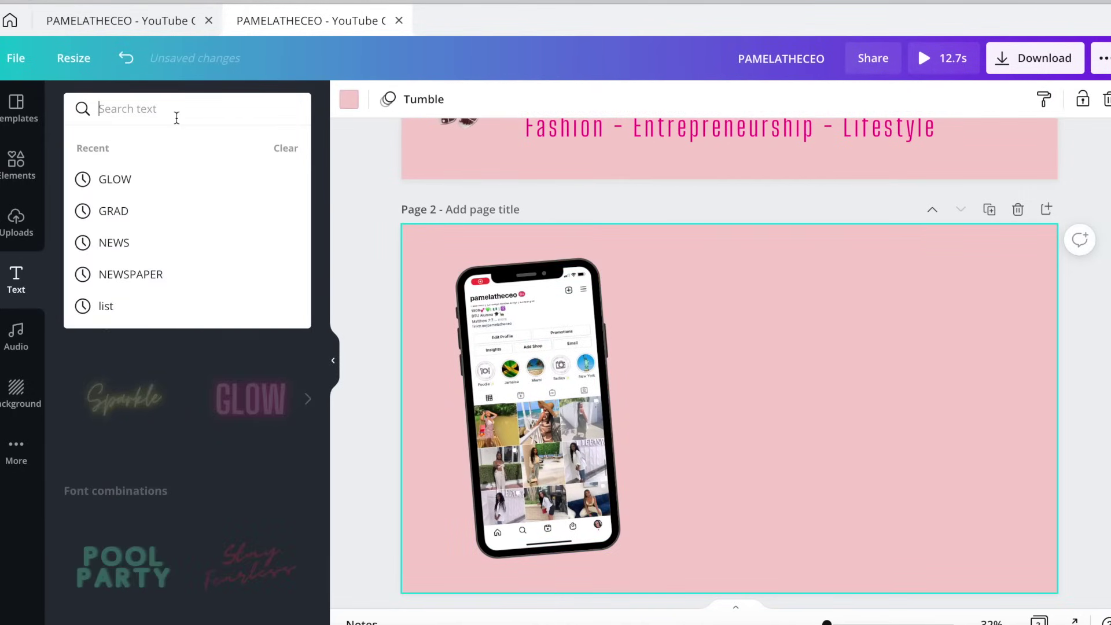
{"action": "type", "text": "glow"}
{"action": "key", "text": "Return"}
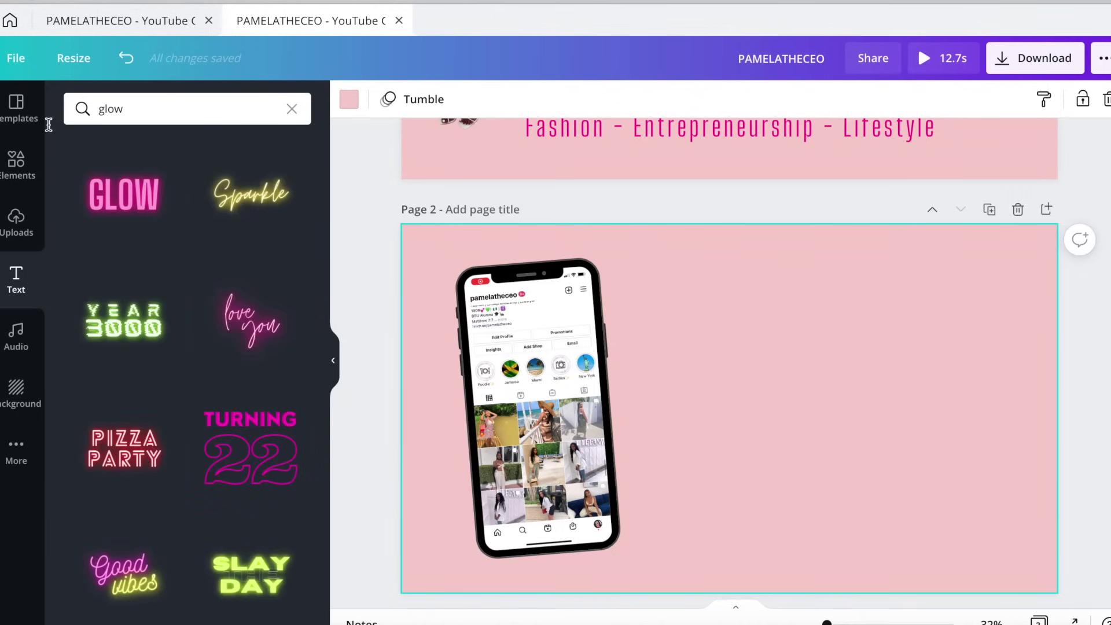
{"action": "left_click", "coordinate": [262, 218]}
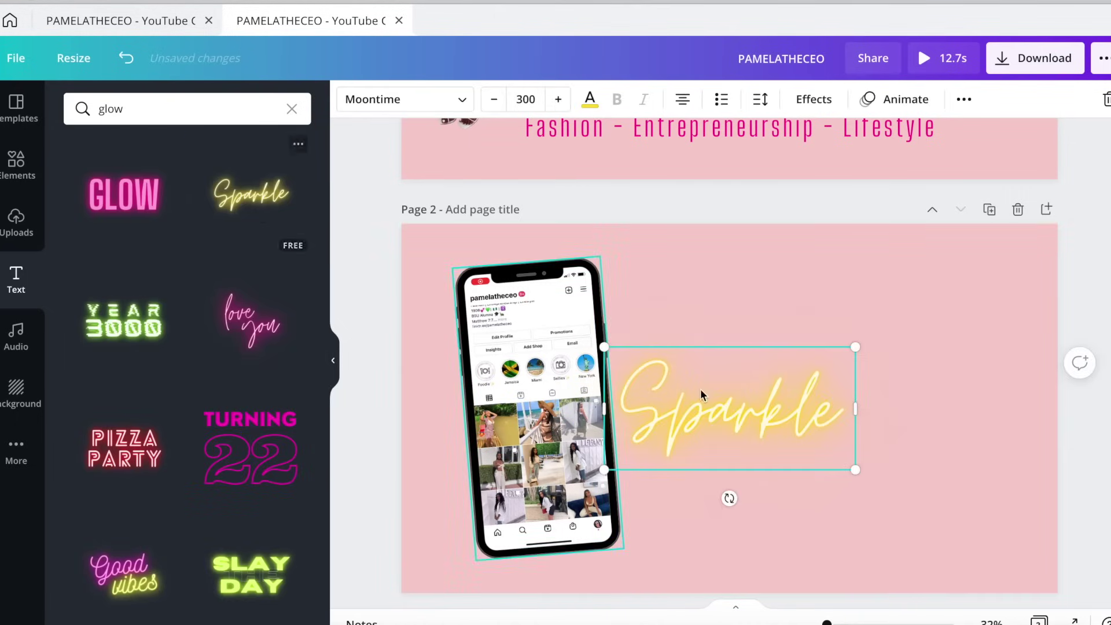
{"action": "double_click", "coordinate": [777, 425]}
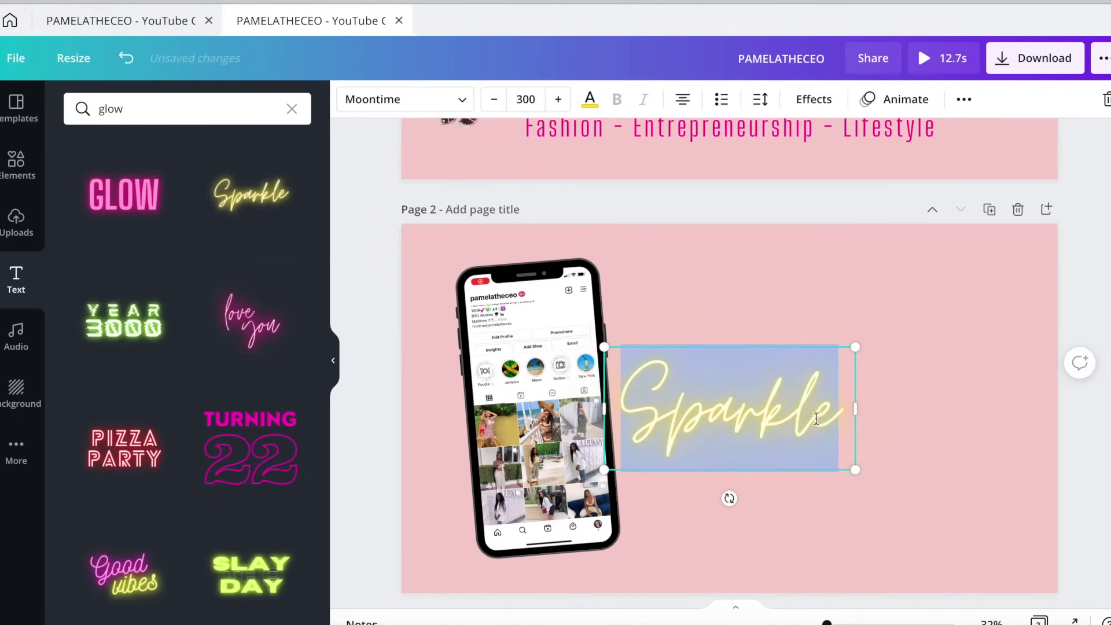
{"action": "type", "text": "Connect With Me"}
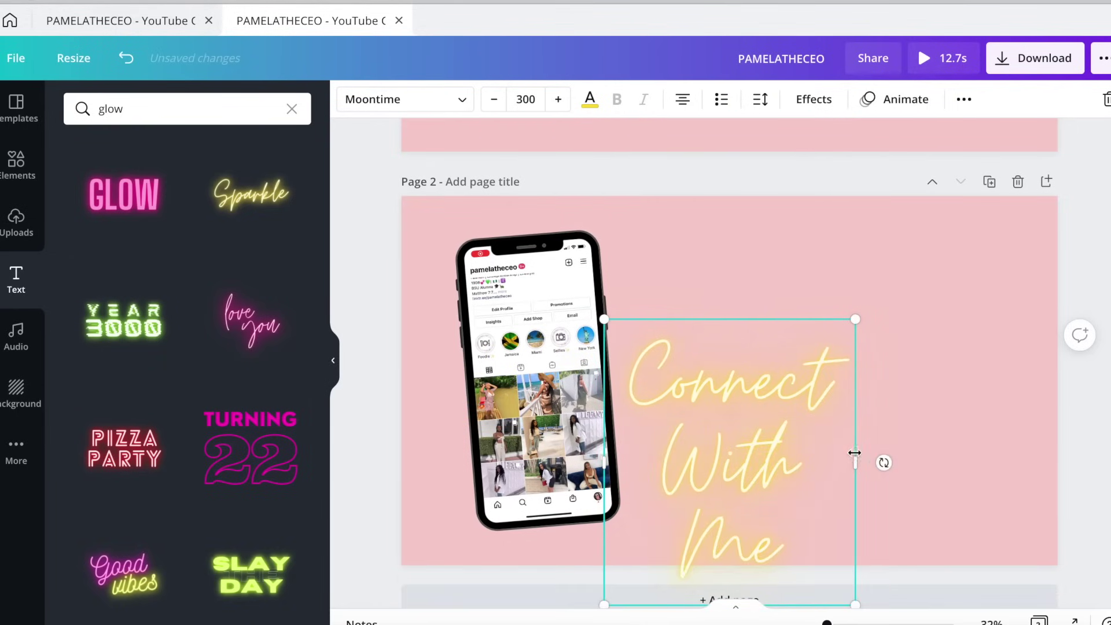
- Widen the "Connect With Me" text to fit two lines, place it in page 2's upper right area and color it magenta
{"action": "left_click_drag", "start_coordinate": [882, 463], "coordinate": [921, 463]}
{"action": "left_click", "coordinate": [781, 269]}
{"action": "left_click_drag", "start_coordinate": [775, 391], "coordinate": [862, 260]}
{"action": "left_click", "coordinate": [590, 98]}
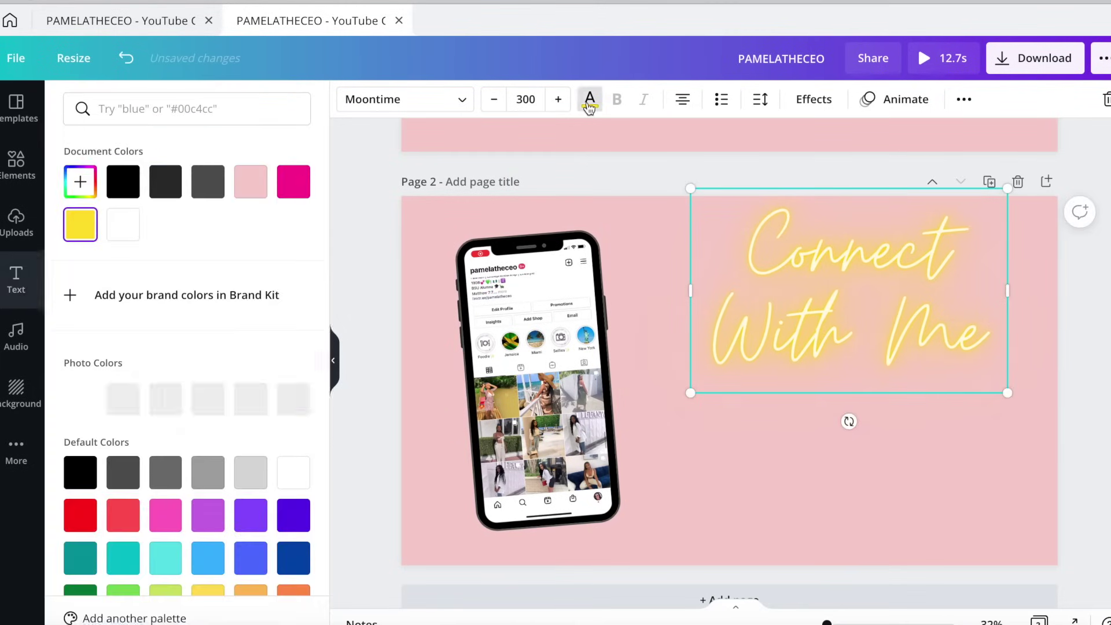
{"action": "left_click", "coordinate": [294, 181]}
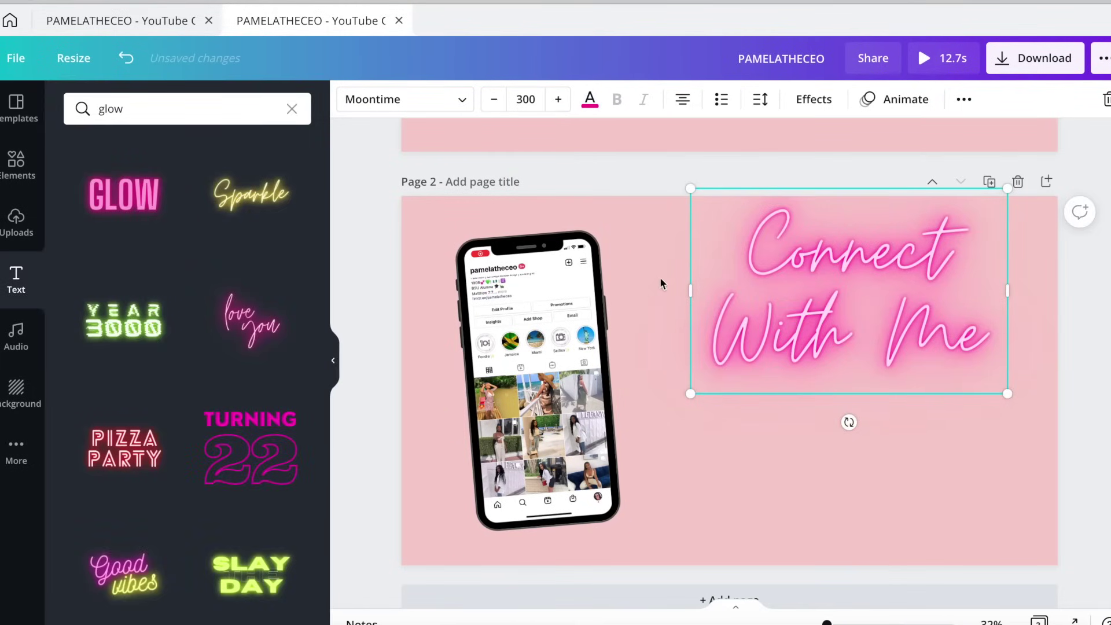
- Search the elements for instagram, add the free gradient Instagram logo, and shrink it to a small icon below "Connect With Me"
{"action": "left_click", "coordinate": [19, 172]}
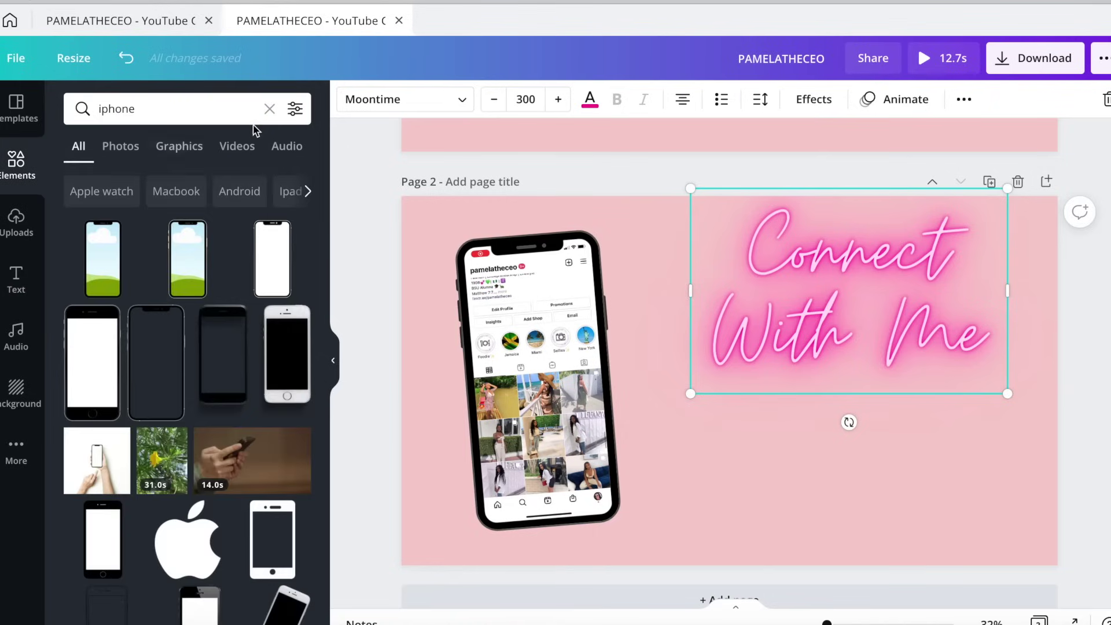
{"action": "left_click", "coordinate": [255, 109]}
{"action": "type", "text": "instagram"}
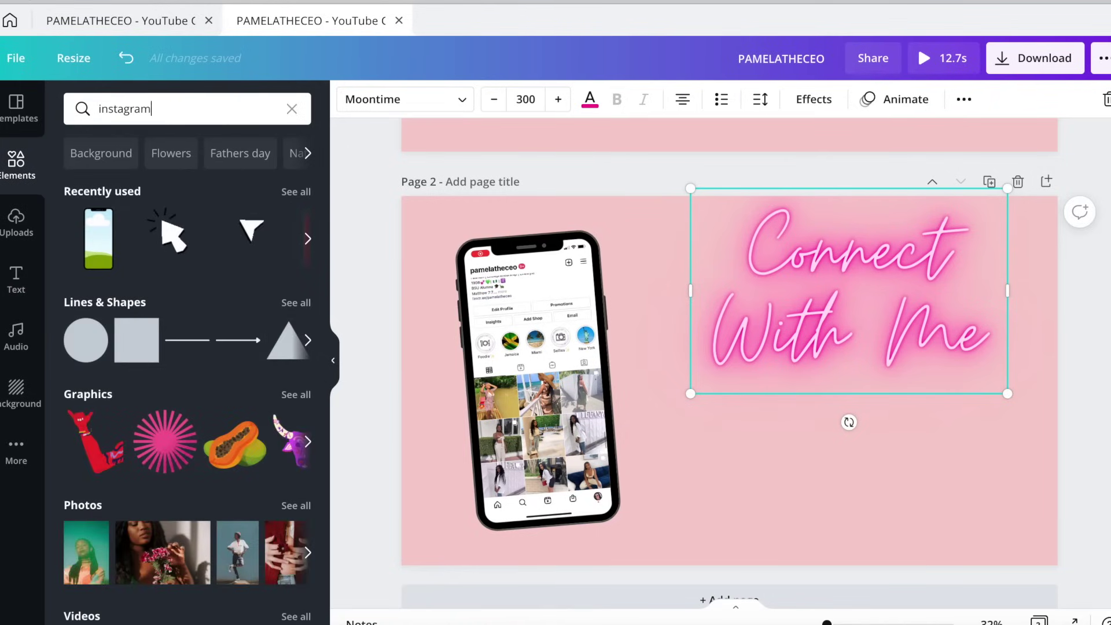
{"action": "key", "text": "Return"}
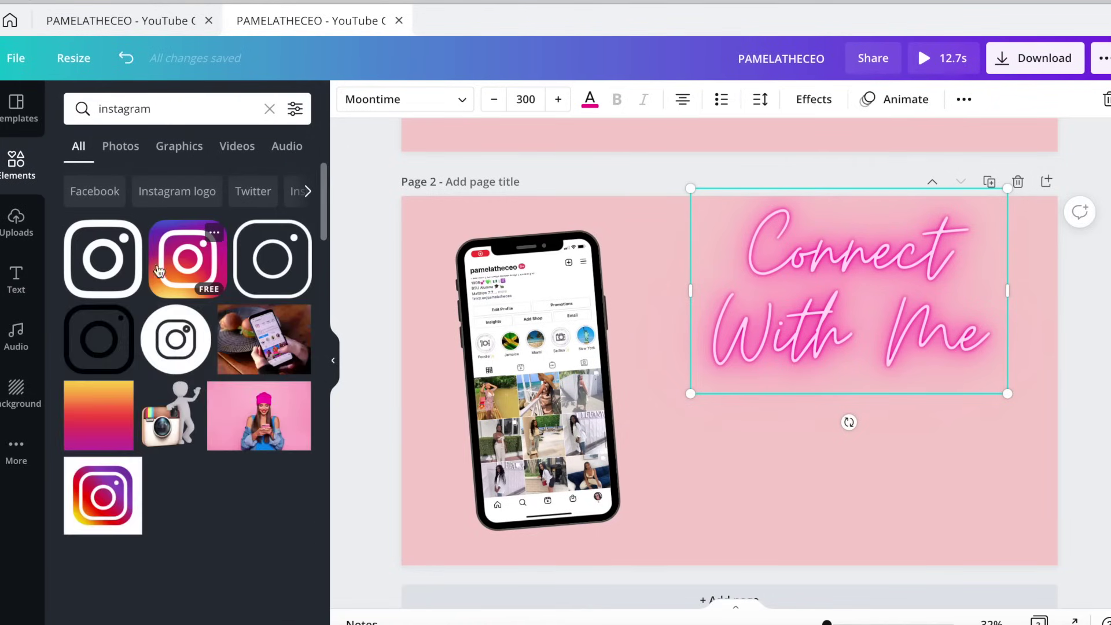
{"action": "left_click", "coordinate": [187, 259]}
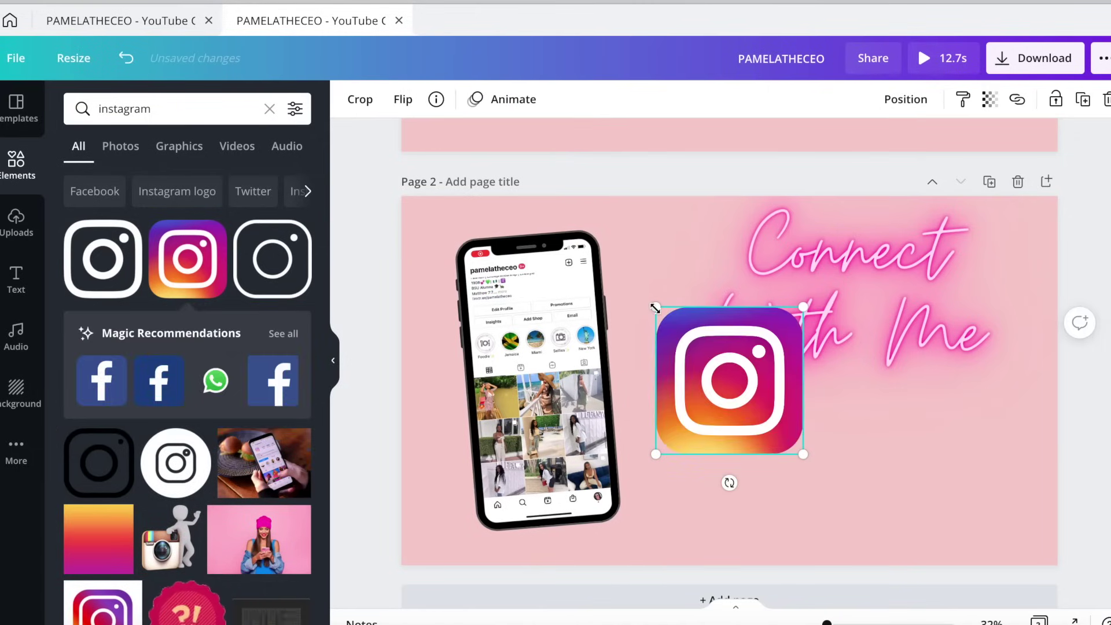
{"action": "left_click_drag", "start_coordinate": [675, 325], "coordinate": [742, 401]}
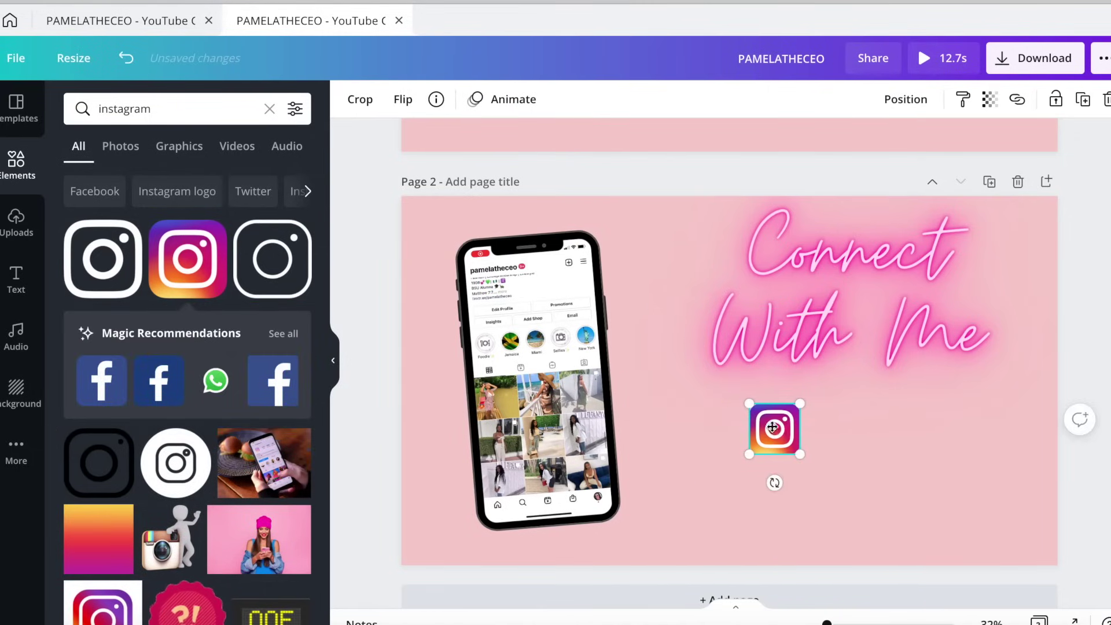
- Search the elements for tiktok
{"action": "left_click", "coordinate": [247, 110]}
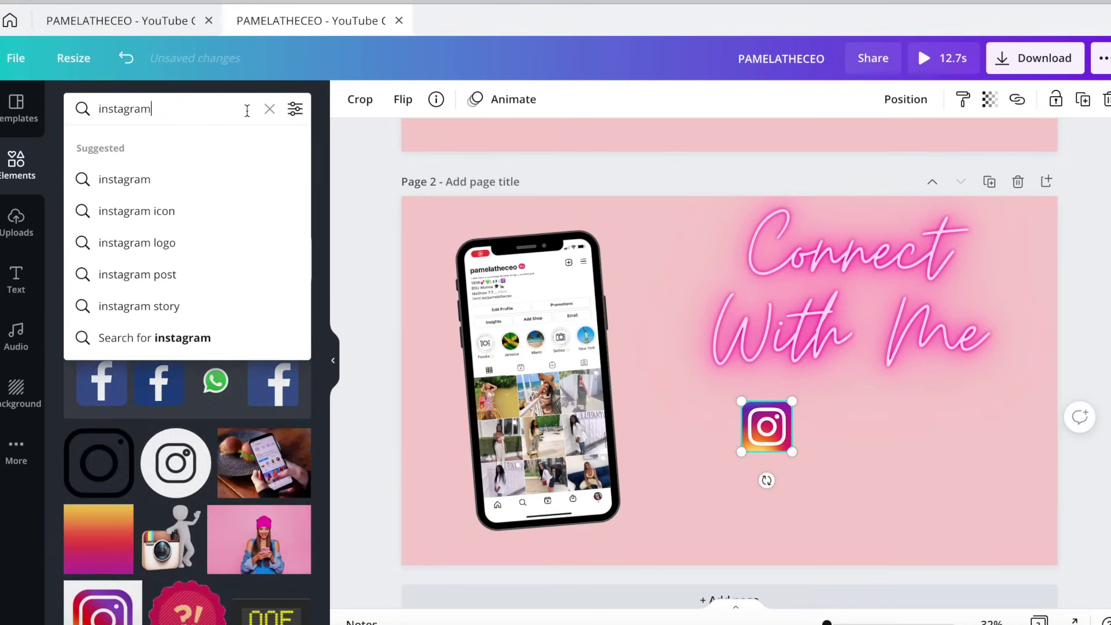
{"action": "type", "text": "tiktok"}
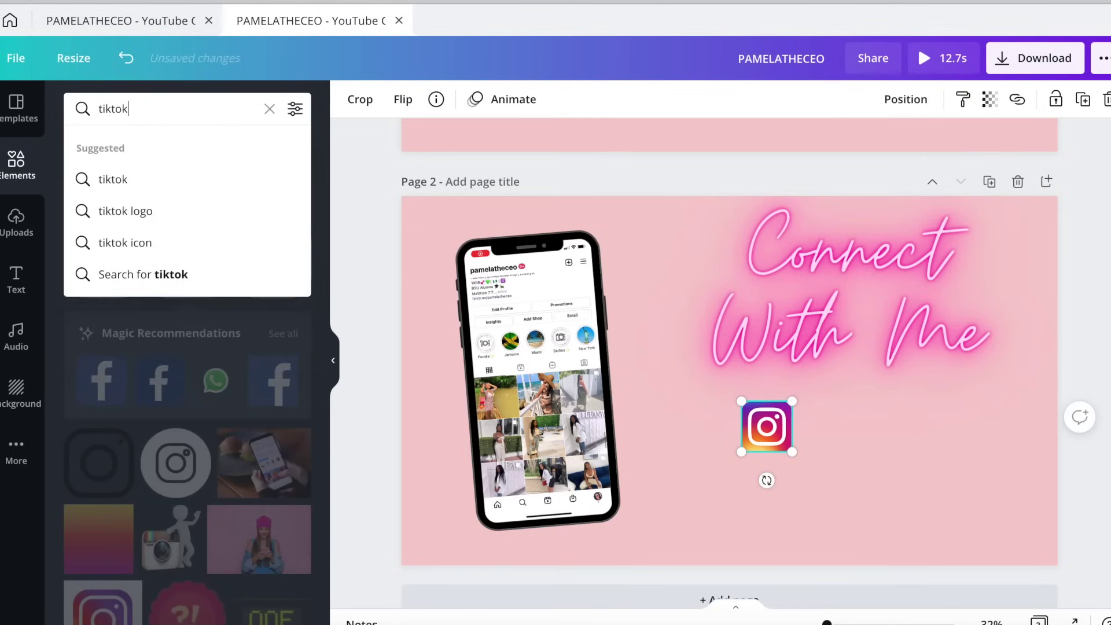
{"action": "key", "text": "Return"}
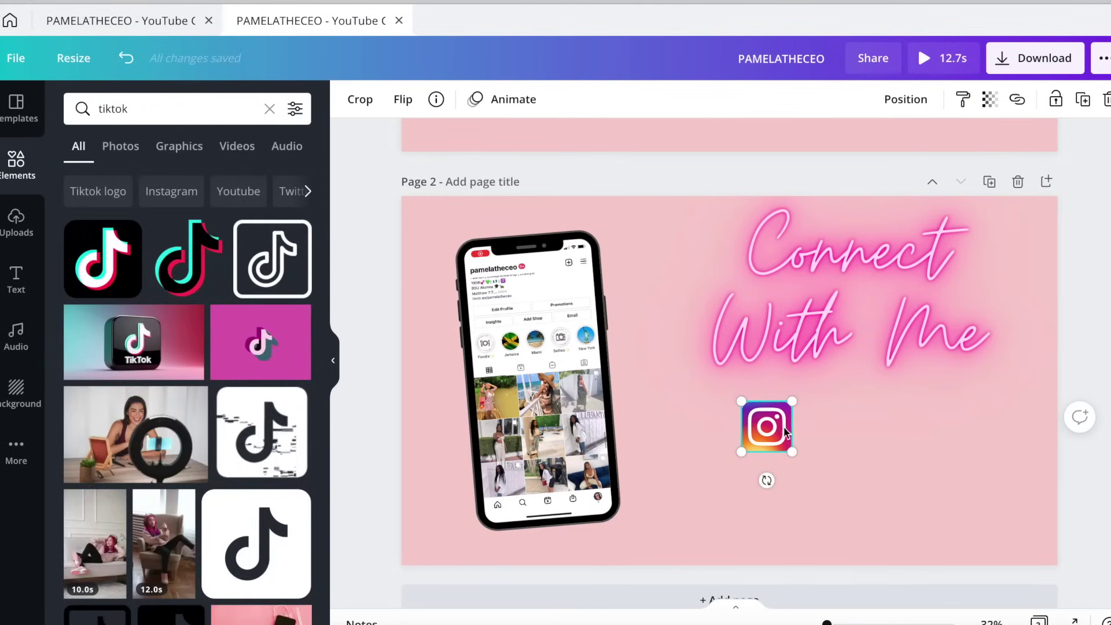
- Shrink the Instagram icon slightly and add the neon Sparkle text at size 162 directly to its right
{"action": "mouse_move", "coordinate": [742, 401]}
{"action": "left_mouse_down"}
{"action": "mouse_move", "coordinate": [753, 412]}
{"action": "mouse_move", "coordinate": [761, 398]}
{"action": "left_mouse_up"}
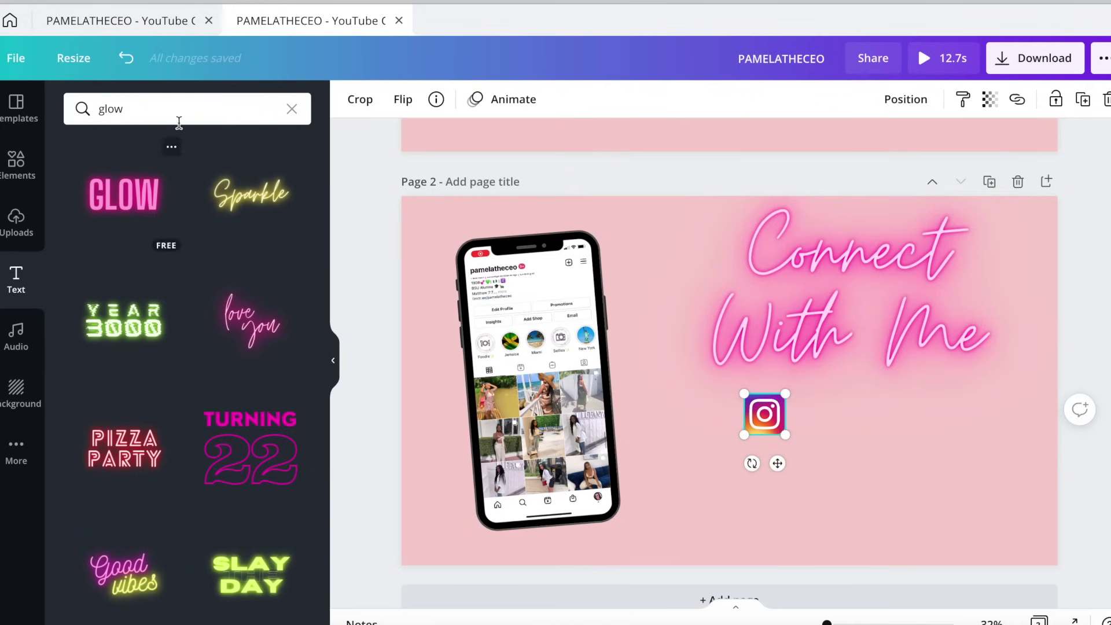
{"action": "left_click", "coordinate": [251, 193]}
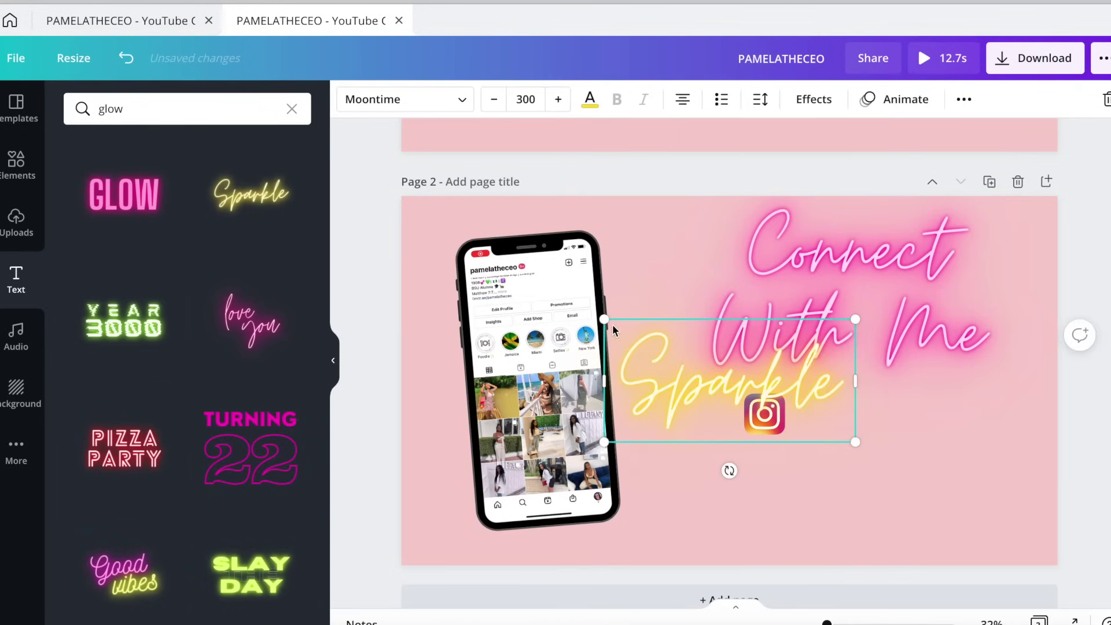
{"action": "left_click_drag", "start_coordinate": [603, 319], "coordinate": [718, 382]}
{"action": "left_click_drag", "start_coordinate": [806, 428], "coordinate": [883, 425]}
- Replace the Sparkle wording beside the icon with the channel's Instagram handle and widen the text box to fit one line
{"action": "double_click", "coordinate": [869, 419]}
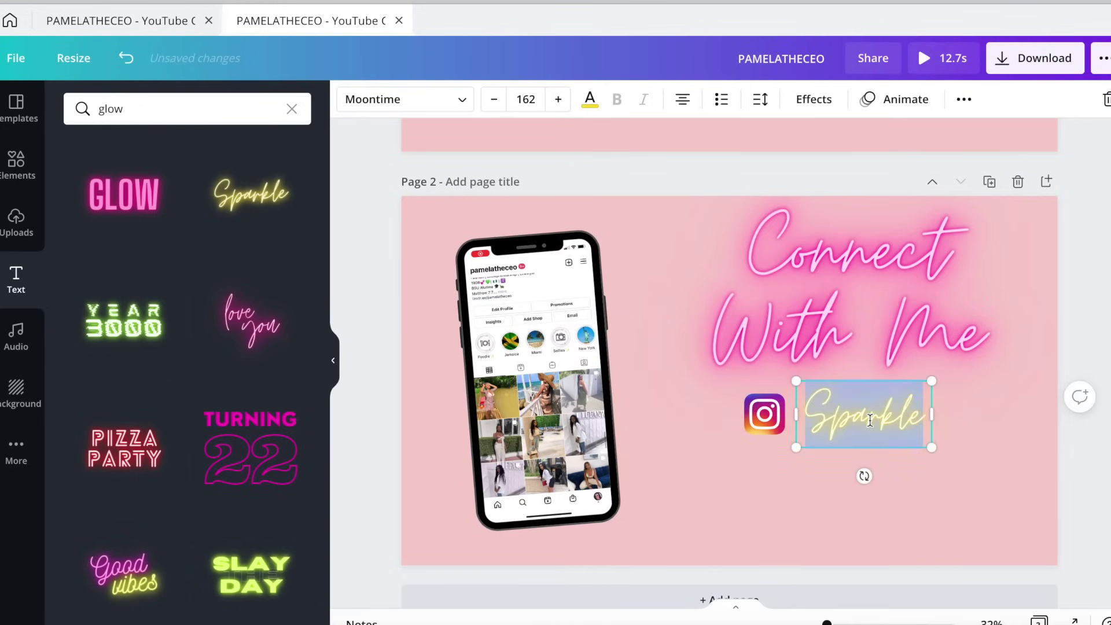
{"action": "type", "text": "@PamelatheCEO"}
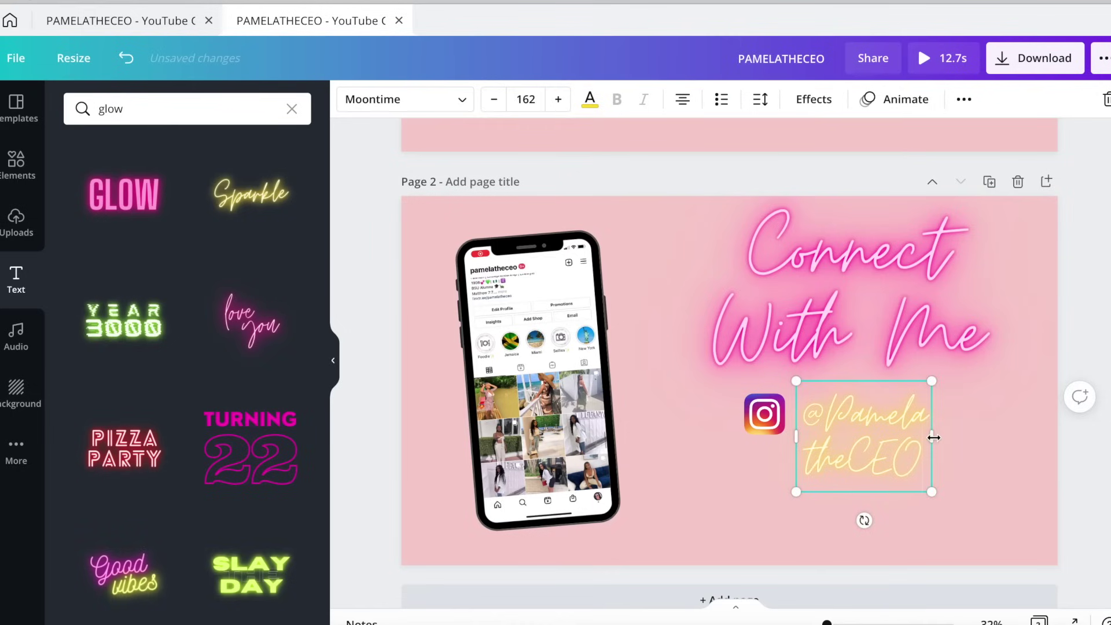
{"action": "left_click_drag", "start_coordinate": [933, 438], "coordinate": [1048, 438]}
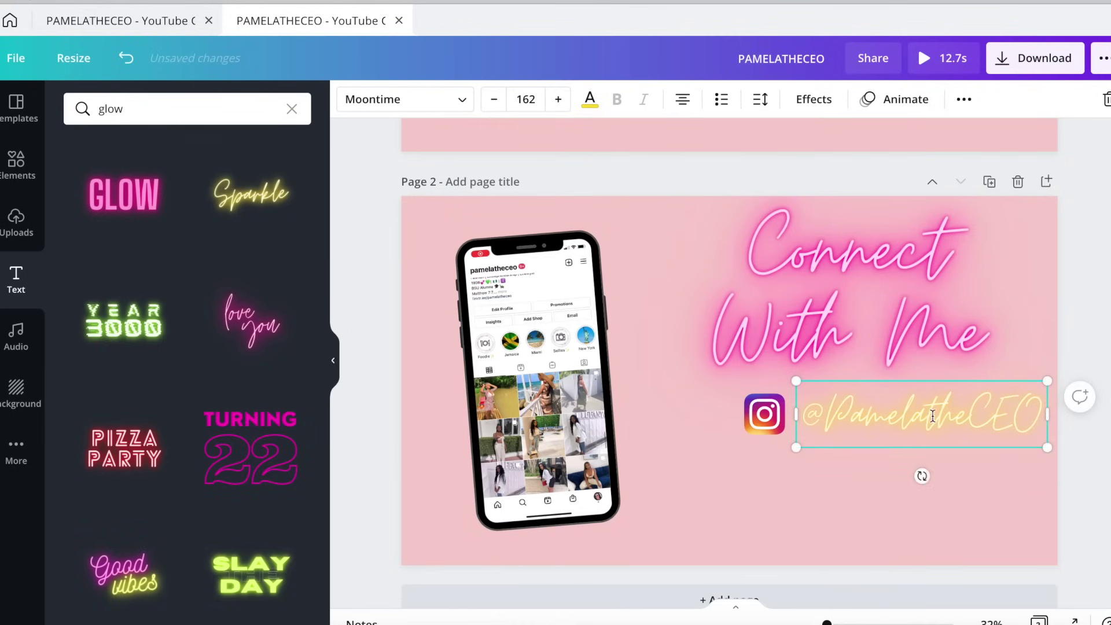
- Set the Instagram handle's font to Big Shoulders Display and its size to 104
{"action": "left_click", "coordinate": [874, 496]}
{"action": "left_click", "coordinate": [866, 410]}
{"action": "left_click", "coordinate": [473, 102]}
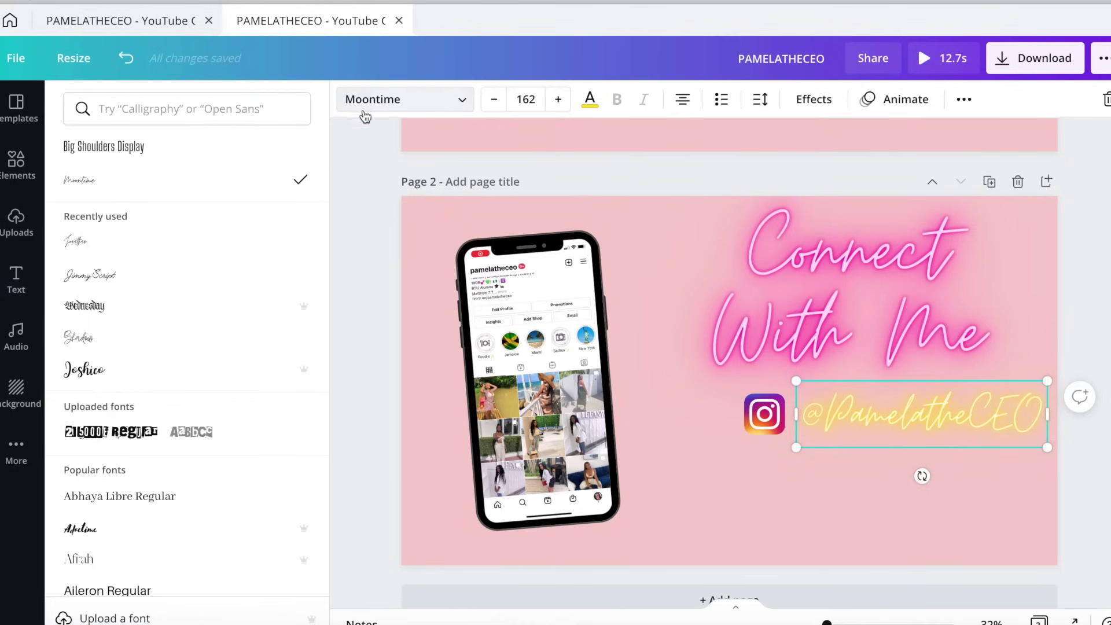
{"action": "left_click", "coordinate": [212, 155]}
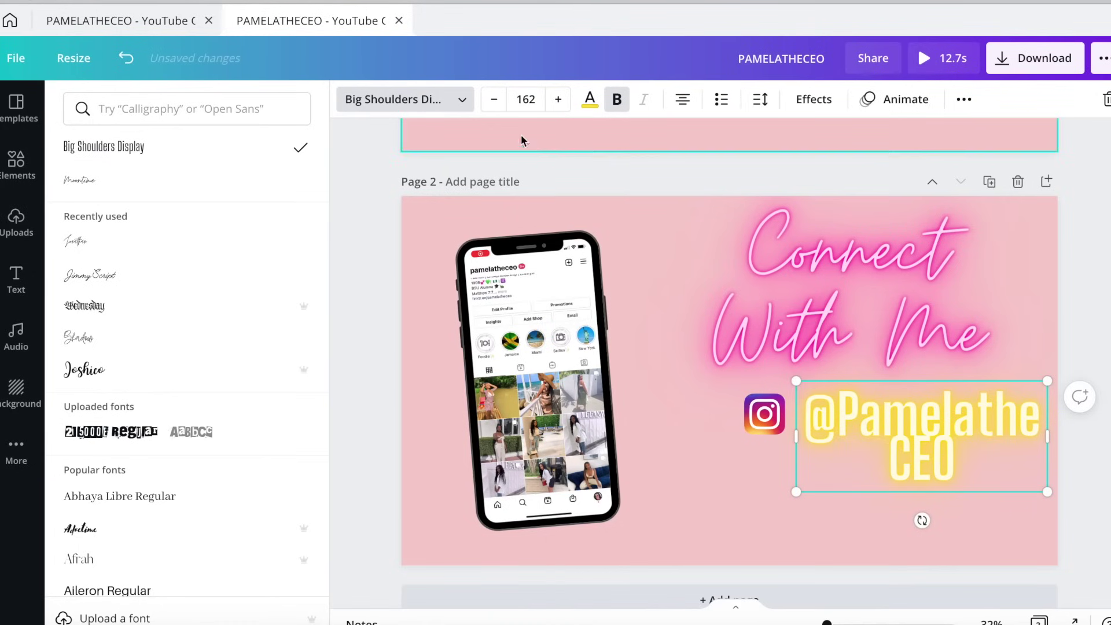
{"action": "left_click", "coordinate": [498, 101]}
{"action": "left_click", "coordinate": [498, 101]}
{"action": "left_click", "coordinate": [497, 102]}
{"action": "left_click", "coordinate": [497, 101]}
{"action": "left_click", "coordinate": [498, 101]}
{"action": "left_click", "coordinate": [497, 101]}
{"action": "left_click", "coordinate": [498, 102]}
{"action": "left_click", "coordinate": [498, 101]}
{"action": "left_click", "coordinate": [498, 101]}
{"action": "left_click", "coordinate": [498, 102]}
{"action": "left_click", "coordinate": [498, 101]}
{"action": "left_click", "coordinate": [497, 102]}
{"action": "left_click", "coordinate": [498, 101]}
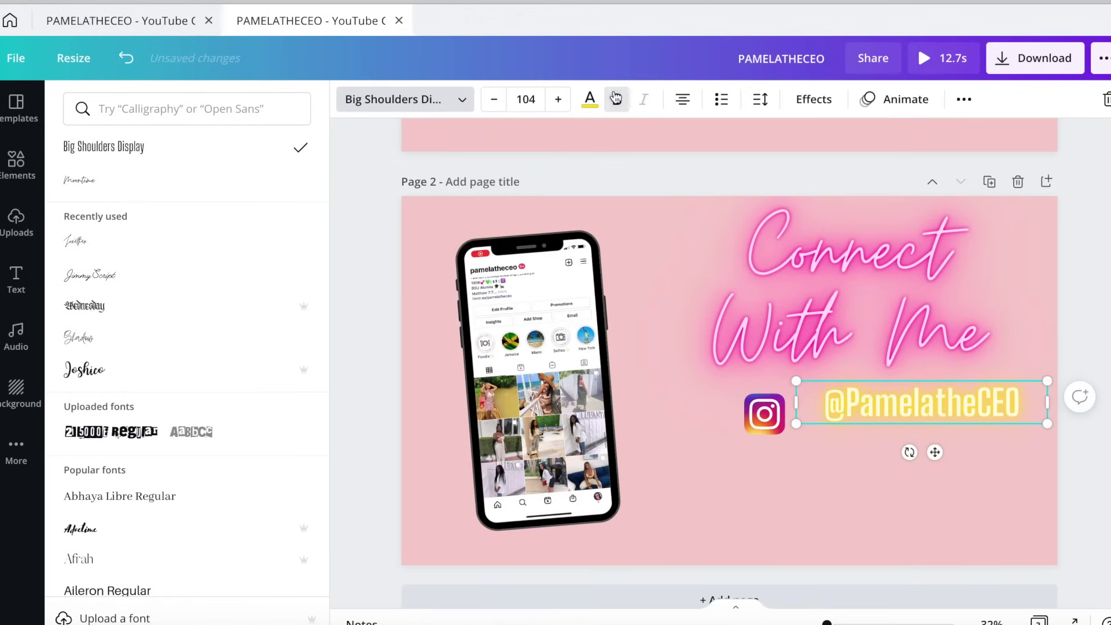
- Color the Instagram handle black and remove its neon effect by setting the style to None
{"action": "left_click", "coordinate": [598, 102]}
{"action": "left_click", "coordinate": [128, 192]}
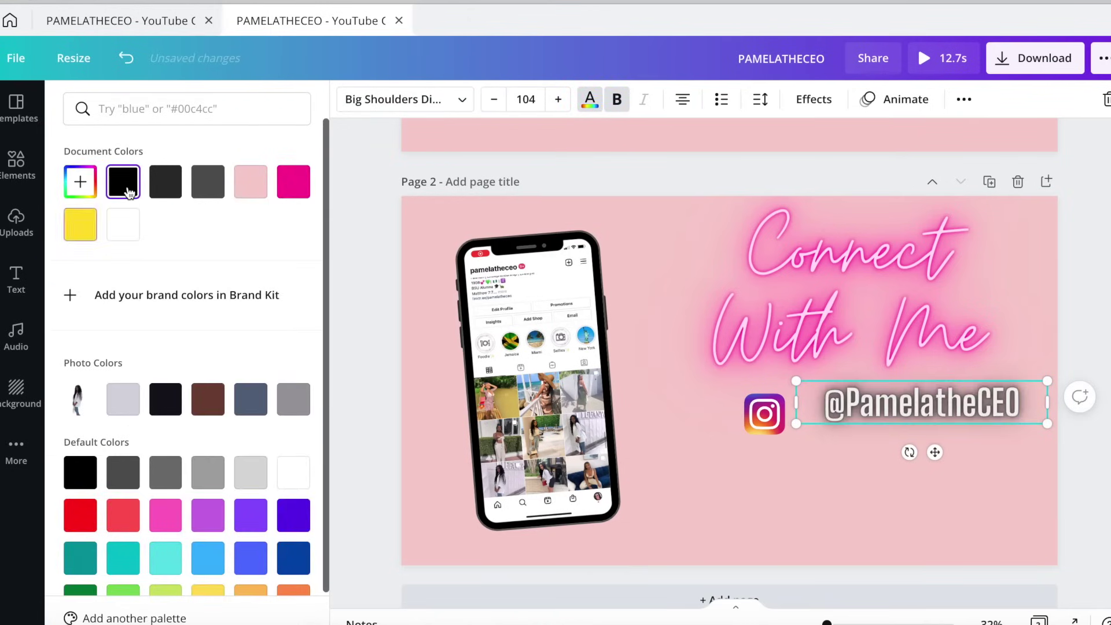
{"action": "left_click", "coordinate": [809, 107]}
{"action": "left_click", "coordinate": [101, 228]}
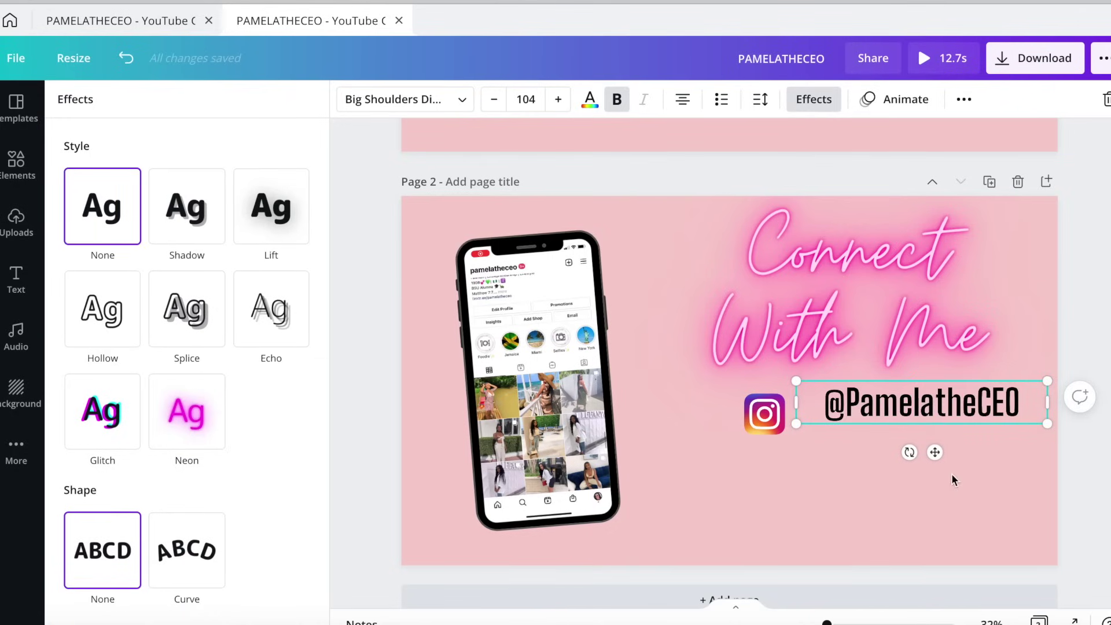
- Reduce the Instagram handle's font size to 78.4 and line it up vertically with the Instagram icon
{"action": "left_click_drag", "start_coordinate": [937, 452], "coordinate": [932, 462]}
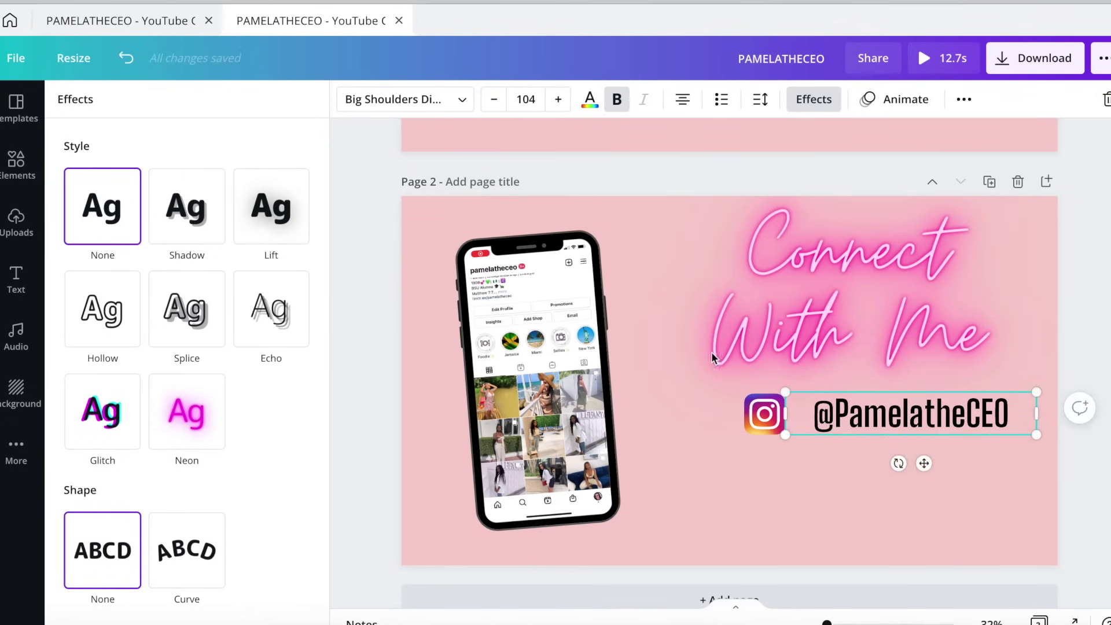
{"action": "left_click", "coordinate": [495, 100]}
{"action": "left_click", "coordinate": [494, 100]}
{"action": "left_click", "coordinate": [495, 100]}
{"action": "left_click", "coordinate": [495, 100]}
{"action": "left_click", "coordinate": [495, 100]}
{"action": "left_click", "coordinate": [495, 100]}
{"action": "left_click_drag", "start_coordinate": [925, 451], "coordinate": [904, 455]}
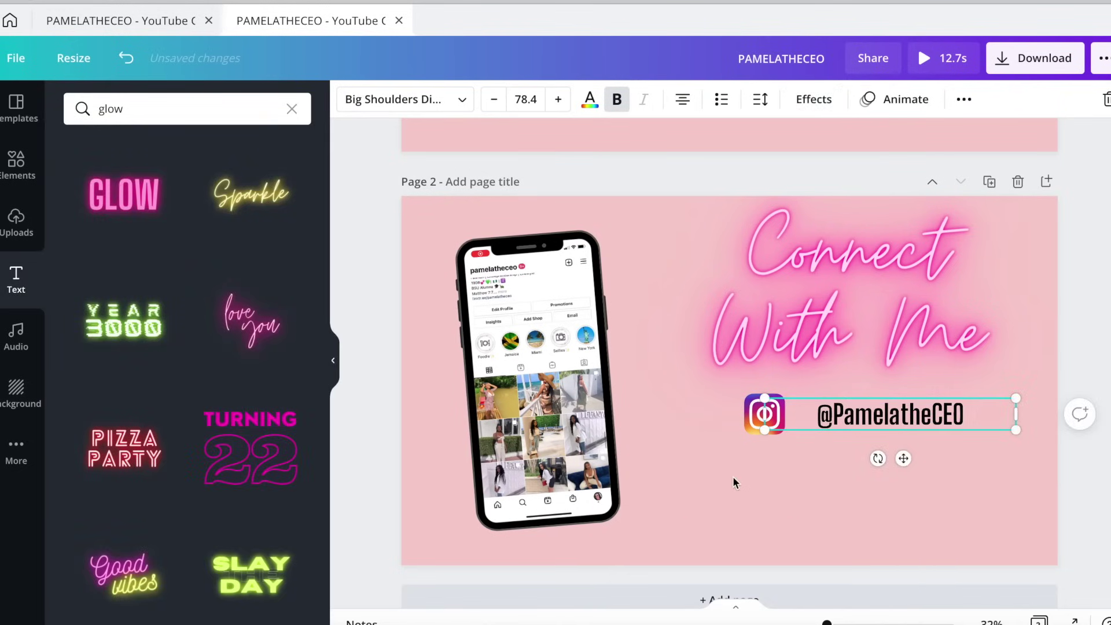
{"action": "left_click", "coordinate": [732, 475]}
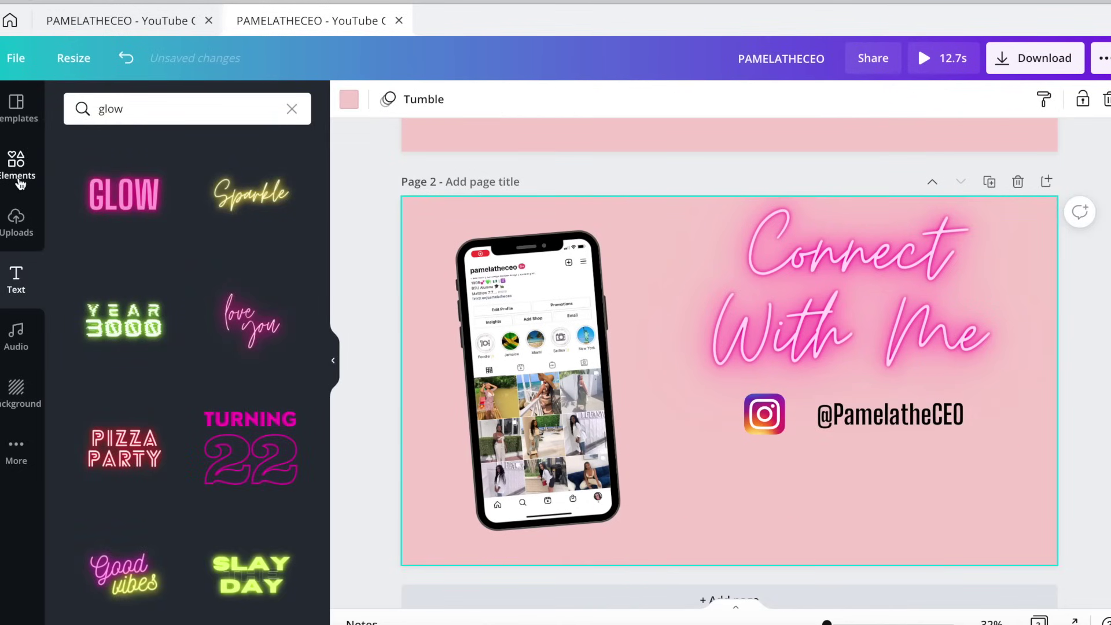
- Search the elements for SUBSCRIBE and add the free red subscribe button with the hand cursor to page 2
{"action": "left_click", "coordinate": [19, 184]}
{"action": "left_click", "coordinate": [164, 110]}
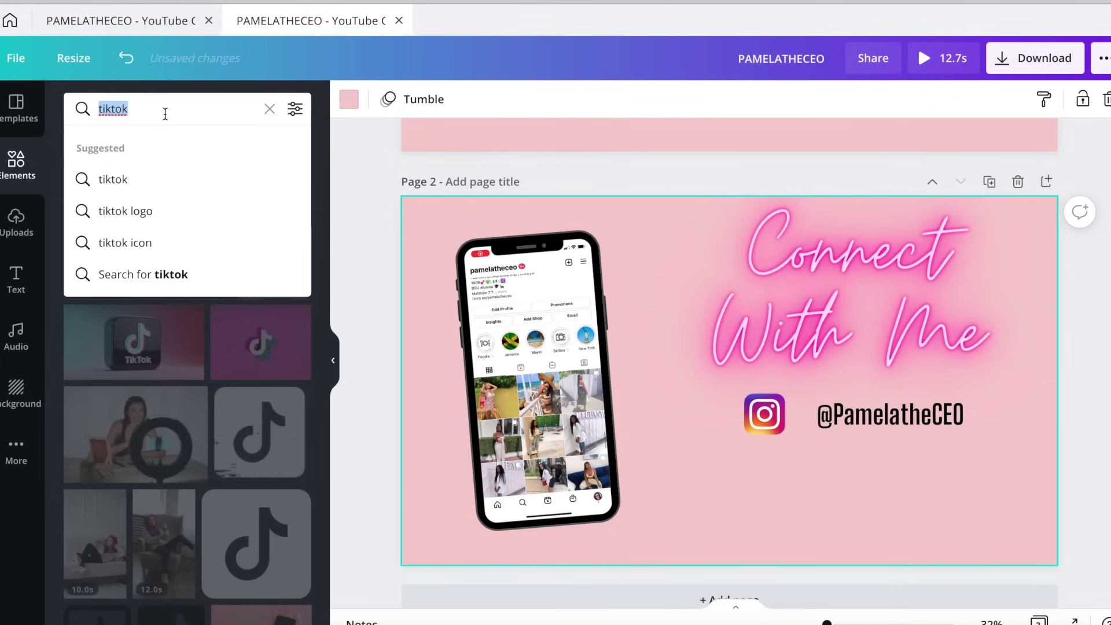
{"action": "type", "text": "SUBSCR"}
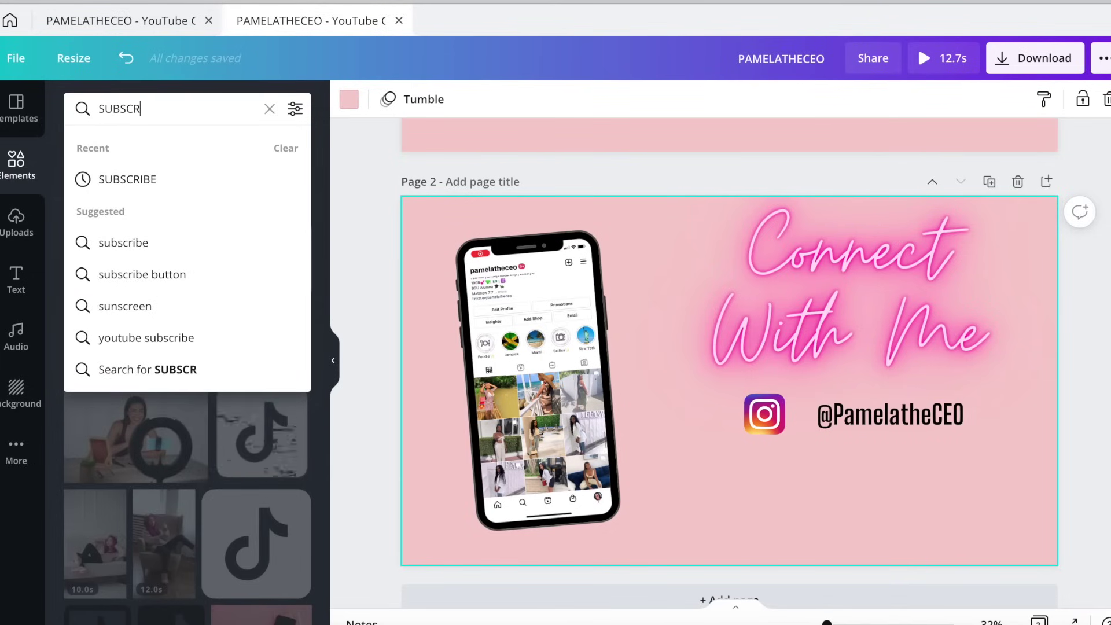
{"action": "left_click", "coordinate": [134, 180]}
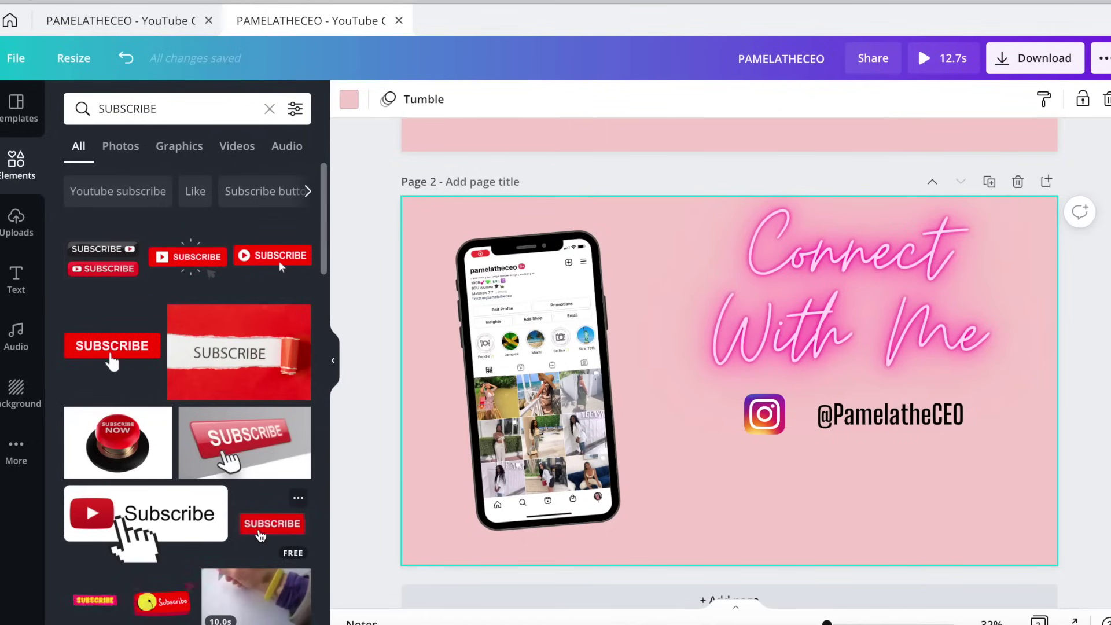
{"action": "left_click", "coordinate": [270, 527]}
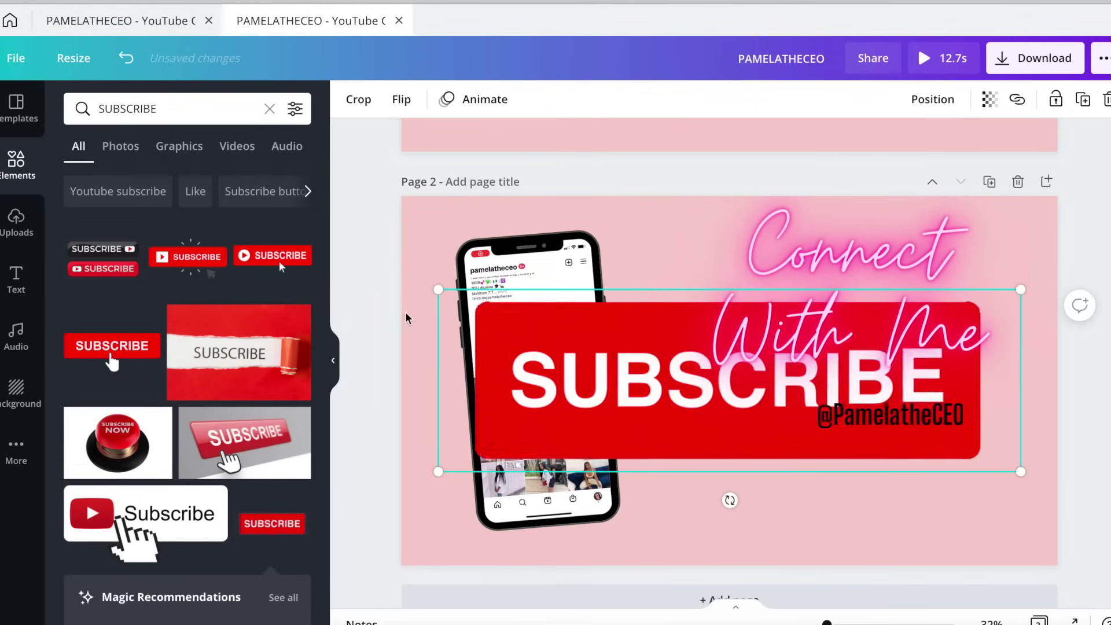
- Shrink the SUBSCRIBE button and place it below the Instagram icon and handle on page 2
{"action": "left_click_drag", "start_coordinate": [440, 287], "coordinate": [693, 520]}
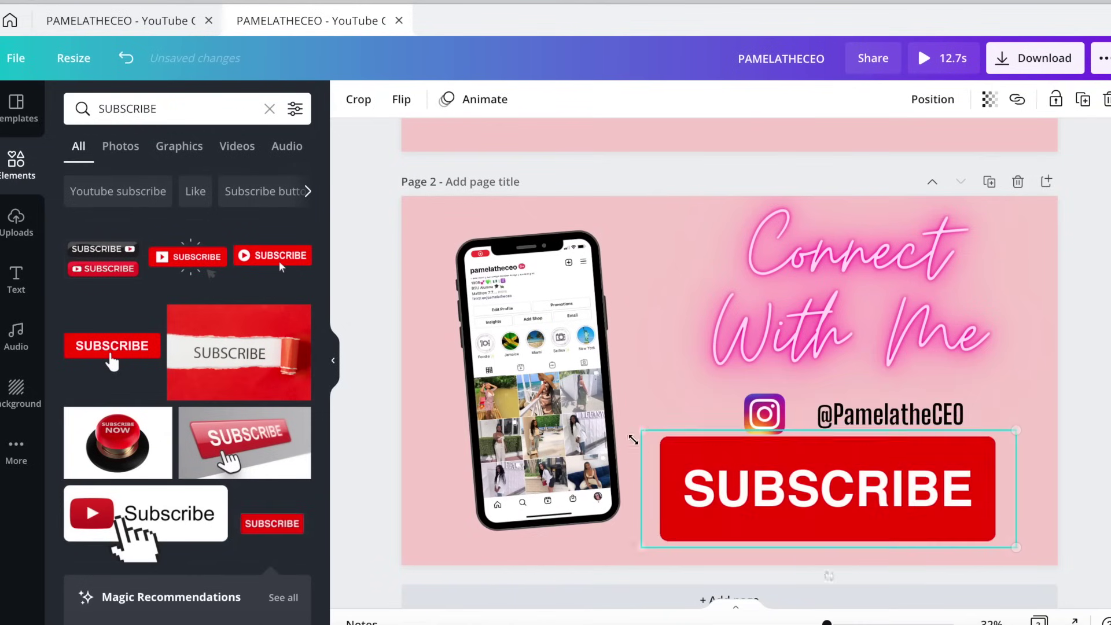
{"action": "left_click_drag", "start_coordinate": [700, 467], "coordinate": [704, 470]}
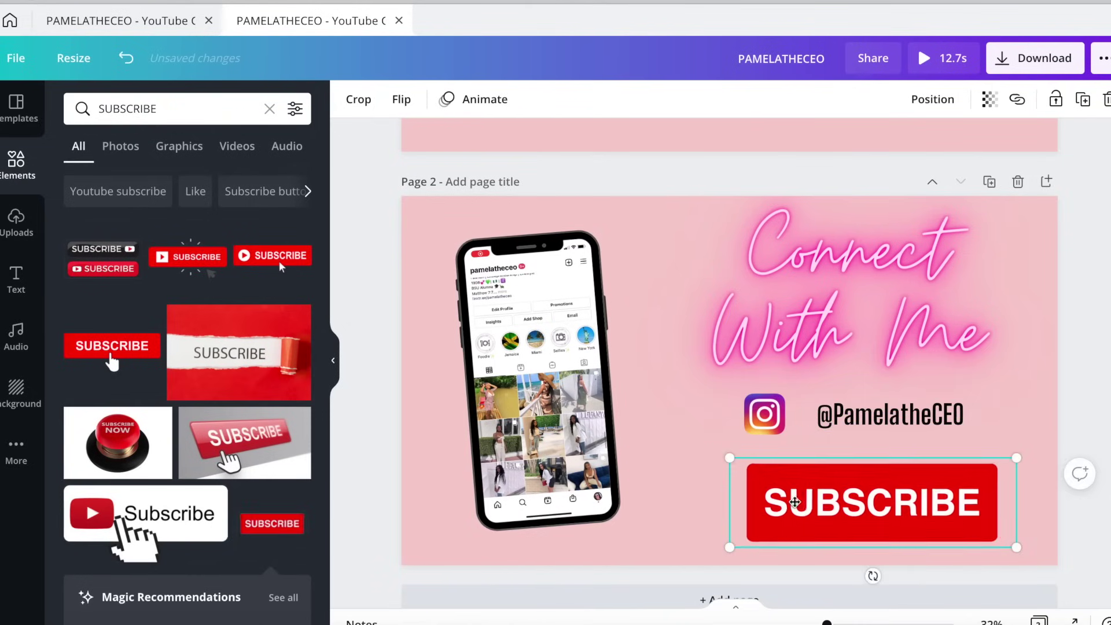
{"action": "left_click_drag", "start_coordinate": [795, 503], "coordinate": [783, 501]}
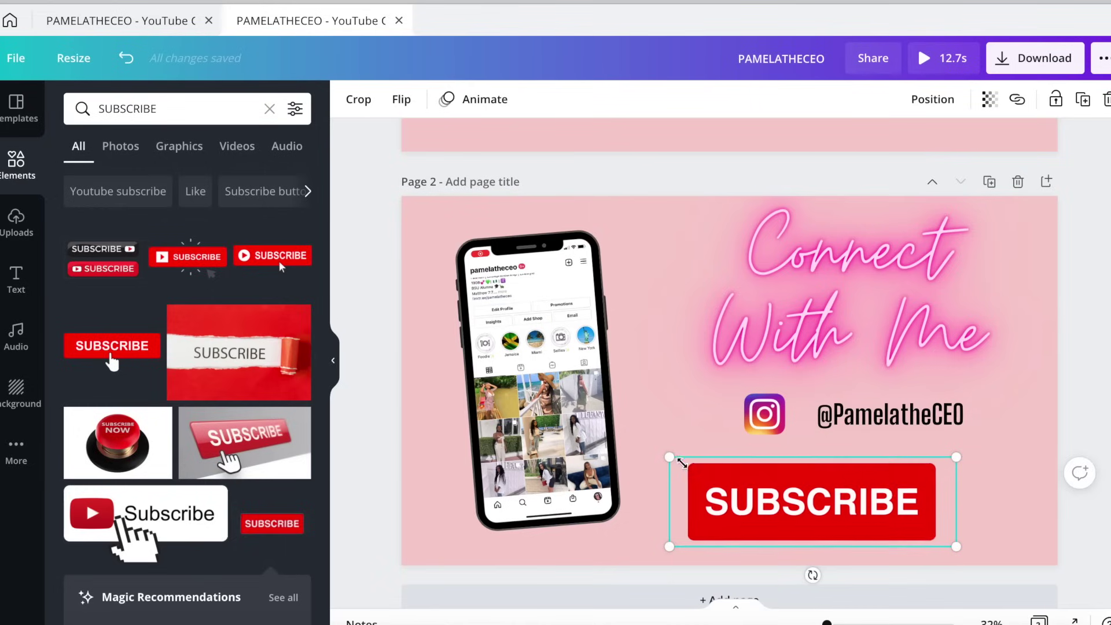
- Shrink the SUBSCRIBE button a little more and center it beneath the Instagram icon and handle on page 2
{"action": "left_click_drag", "start_coordinate": [803, 501], "coordinate": [809, 488]}
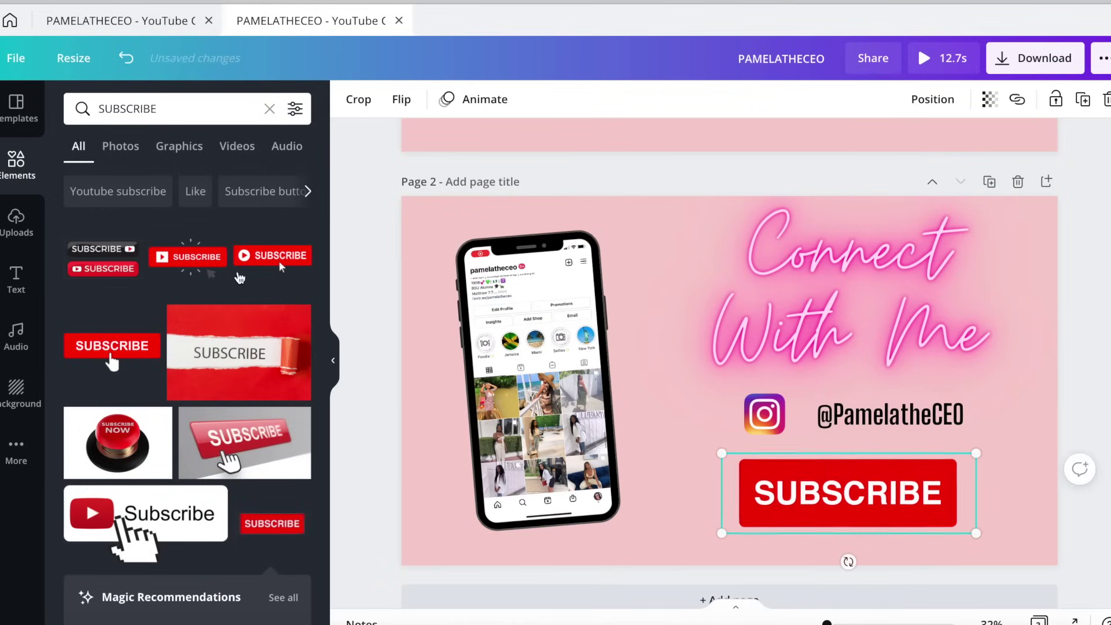
- Search the elements for CLICK and add the free white pixel arrow cursor to page 2
{"action": "left_click", "coordinate": [215, 109]}
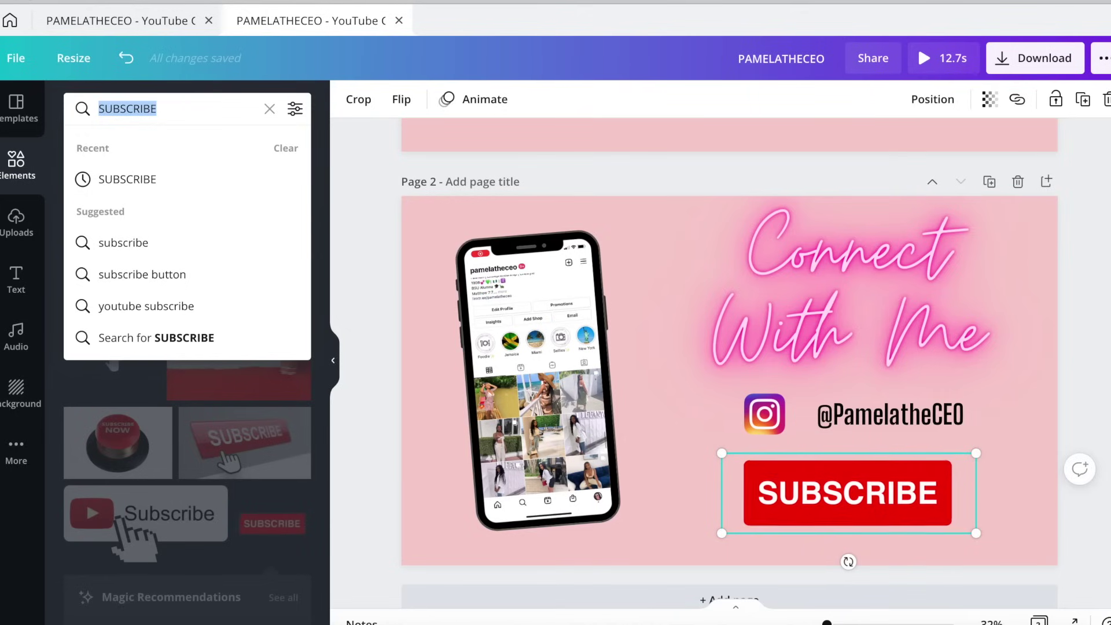
{"action": "type", "text": "ARRO"}
{"action": "key", "text": "BackSpace"}
{"action": "key", "text": "BackSpace"}
{"action": "key", "text": "BackSpace"}
{"action": "key", "text": "BackSpace"}
{"action": "type", "text": "CLICK"}
{"action": "key", "text": "Return"}
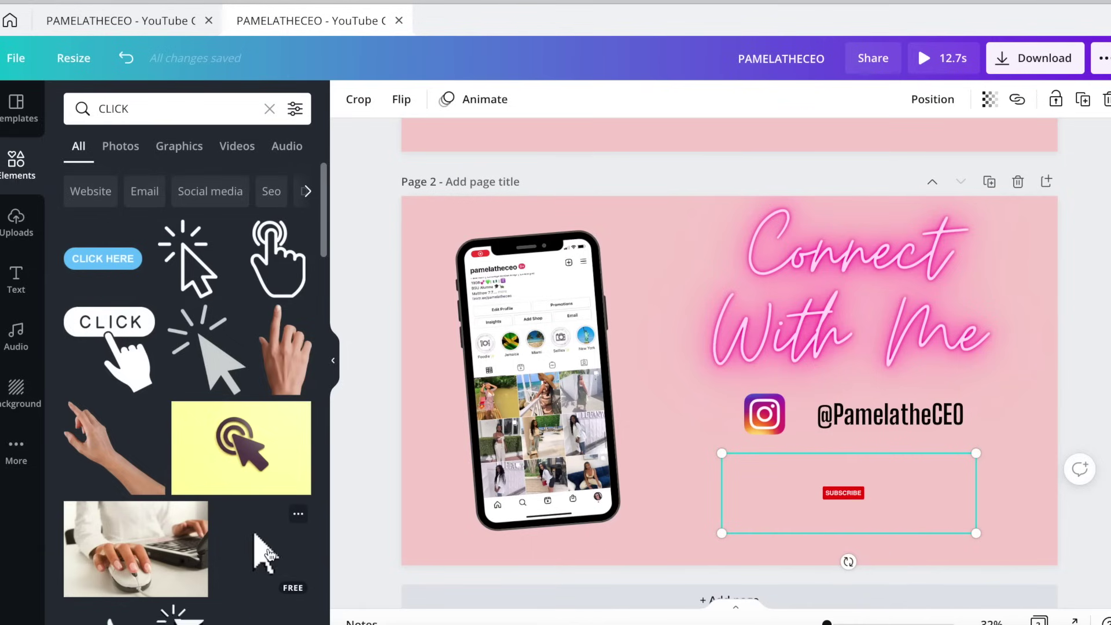
{"action": "left_click", "coordinate": [267, 554]}
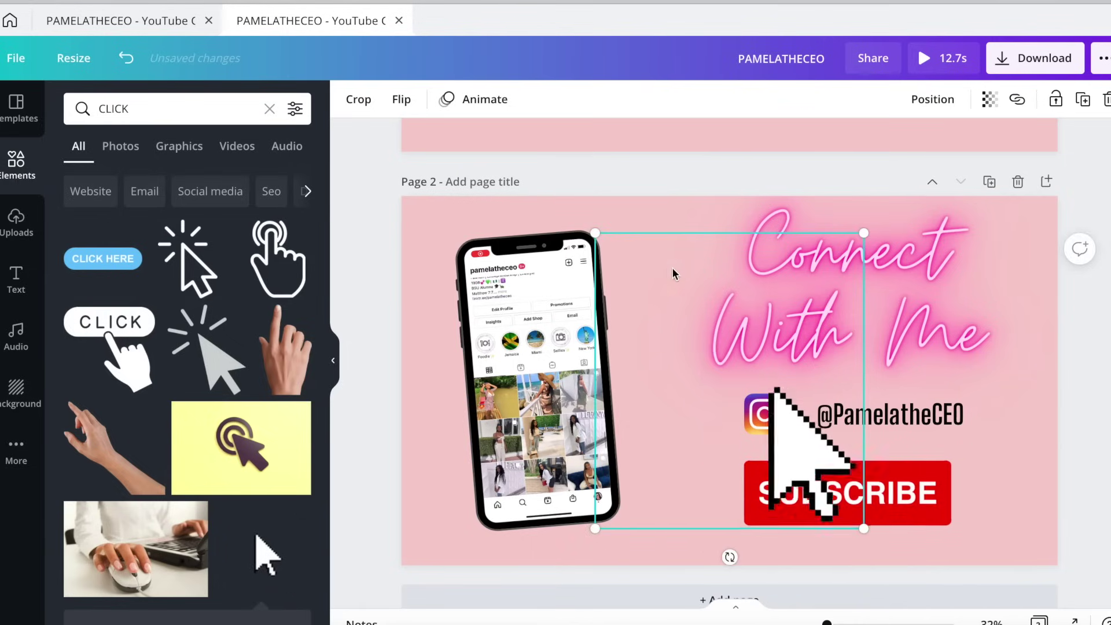
- Shrink the arrow cursor and place it just off the lower-right corner of the SUBSCRIBE button
{"action": "left_click_drag", "start_coordinate": [596, 234], "coordinate": [796, 453]}
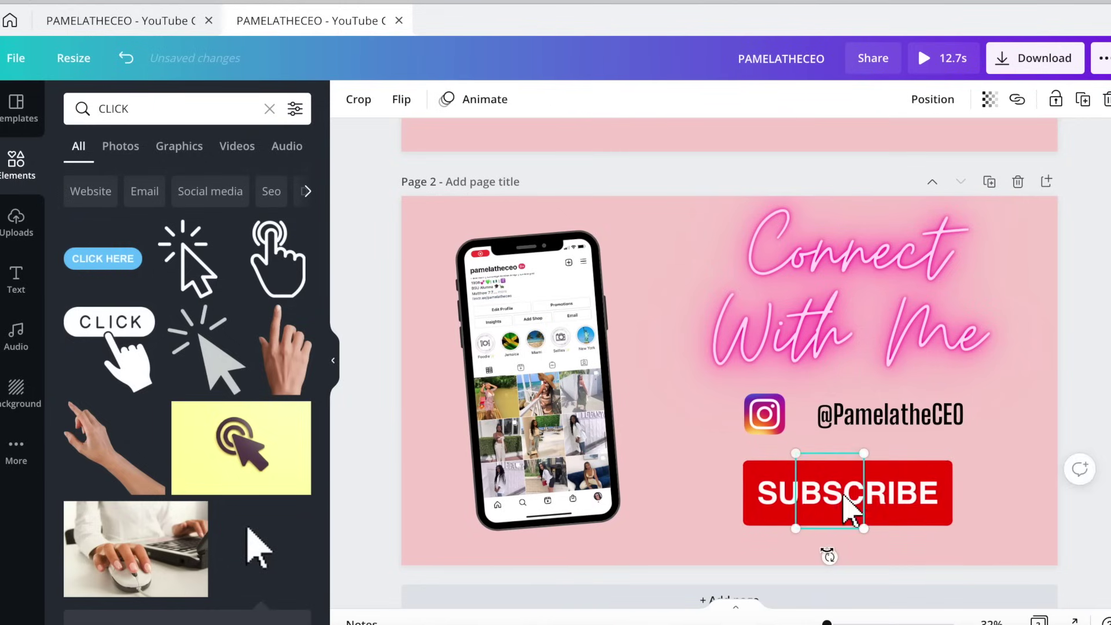
{"action": "left_click_drag", "start_coordinate": [830, 499], "coordinate": [982, 541]}
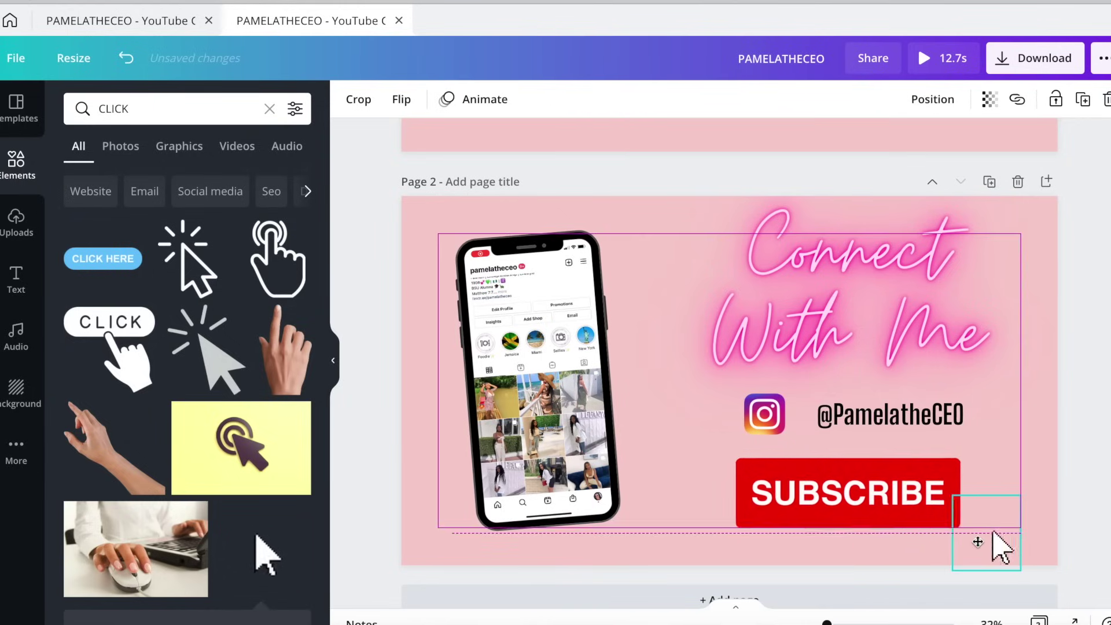
{"action": "left_click", "coordinate": [661, 540]}
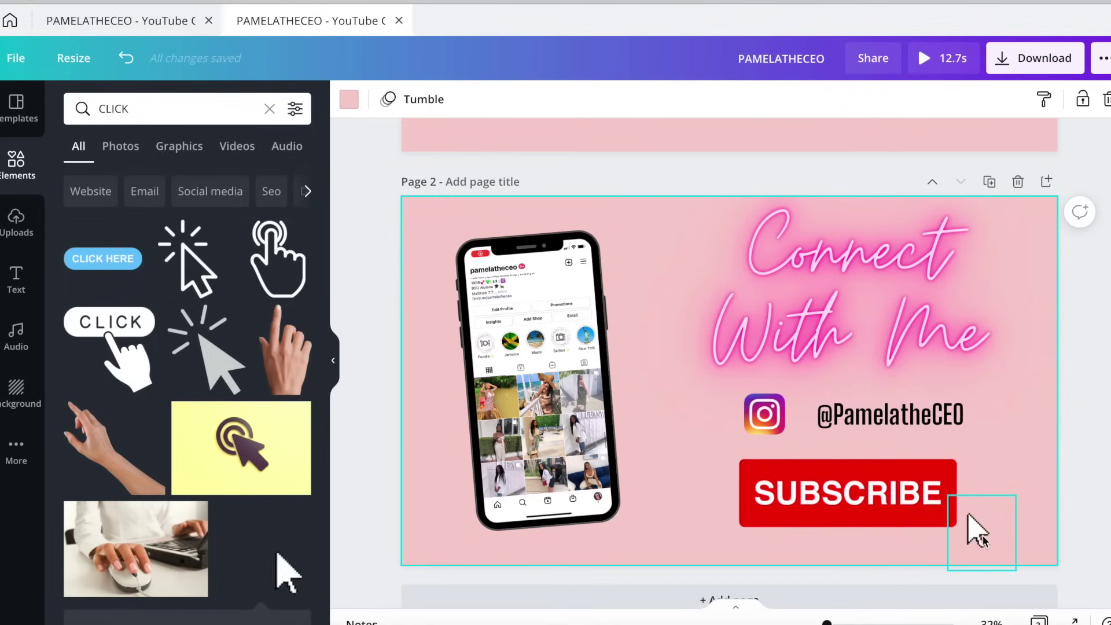
{"action": "left_click_drag", "start_coordinate": [983, 536], "coordinate": [972, 530]}
{"action": "left_click", "coordinate": [663, 524]}
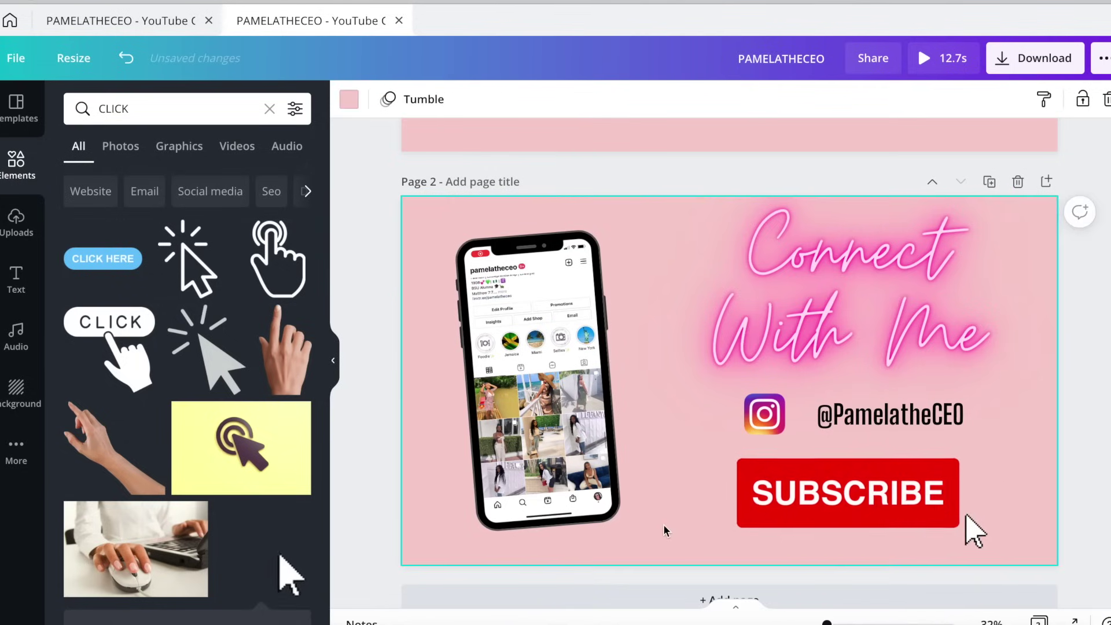
- Move the phone mockup on page 2 slightly to the right, closer to the Connect With Me text
{"action": "left_click_drag", "start_coordinate": [567, 450], "coordinate": [586, 451]}
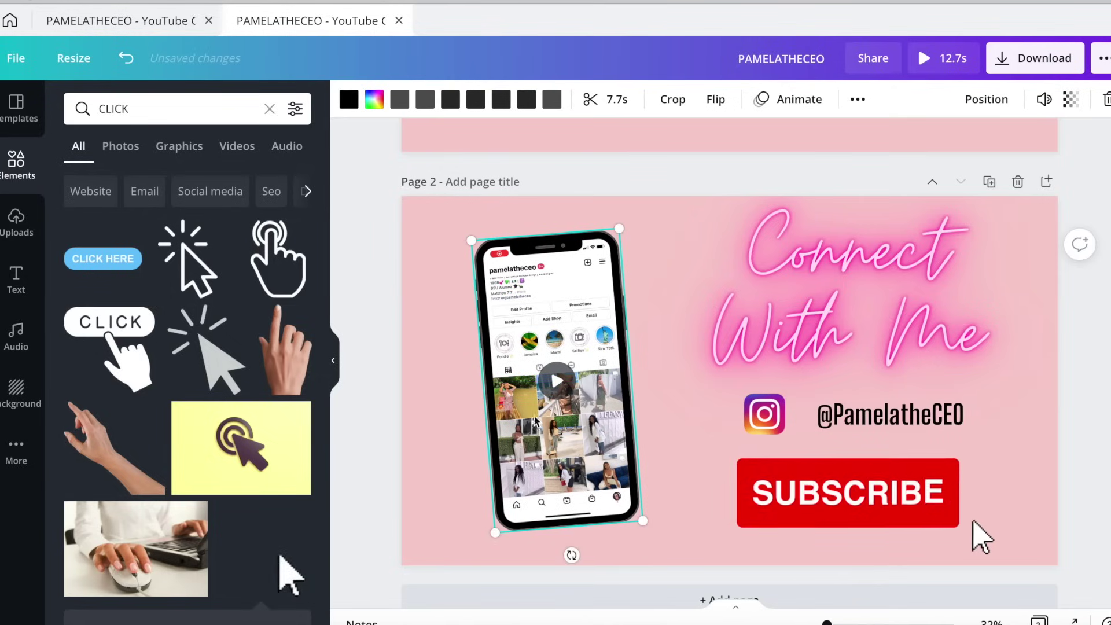
{"action": "left_click", "coordinate": [433, 242]}
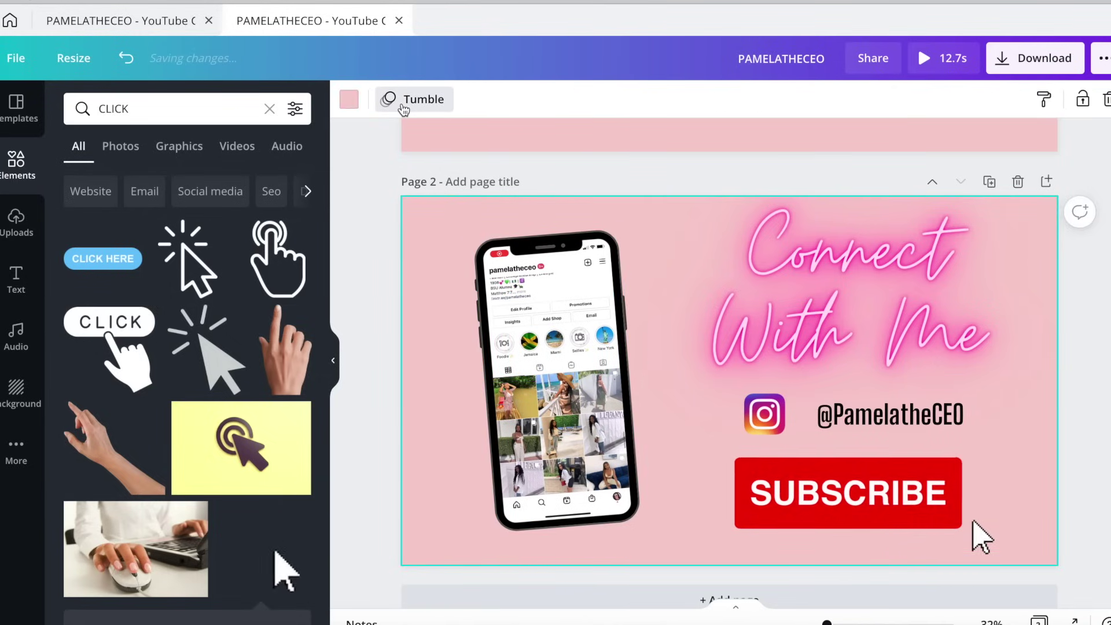
- Check the page animation options for page 2, and play the full two-page intro preview
{"action": "left_click", "coordinate": [403, 108]}
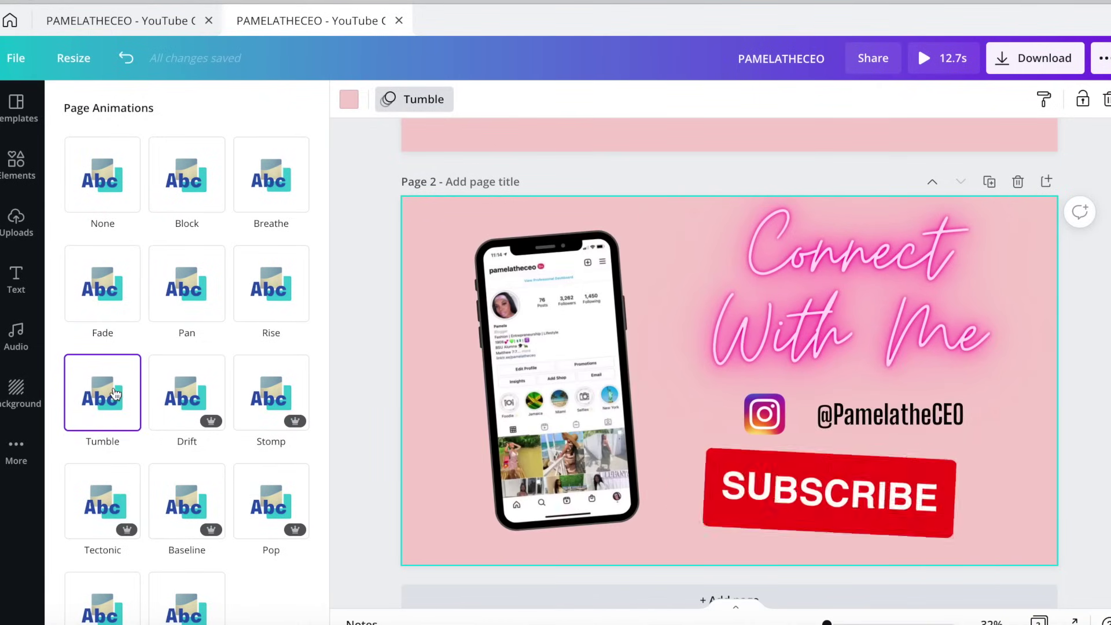
{"action": "left_click", "coordinate": [397, 369]}
{"action": "scroll", "coordinate": [915, 369], "scroll_direction": "up", "scroll_amount": 3}
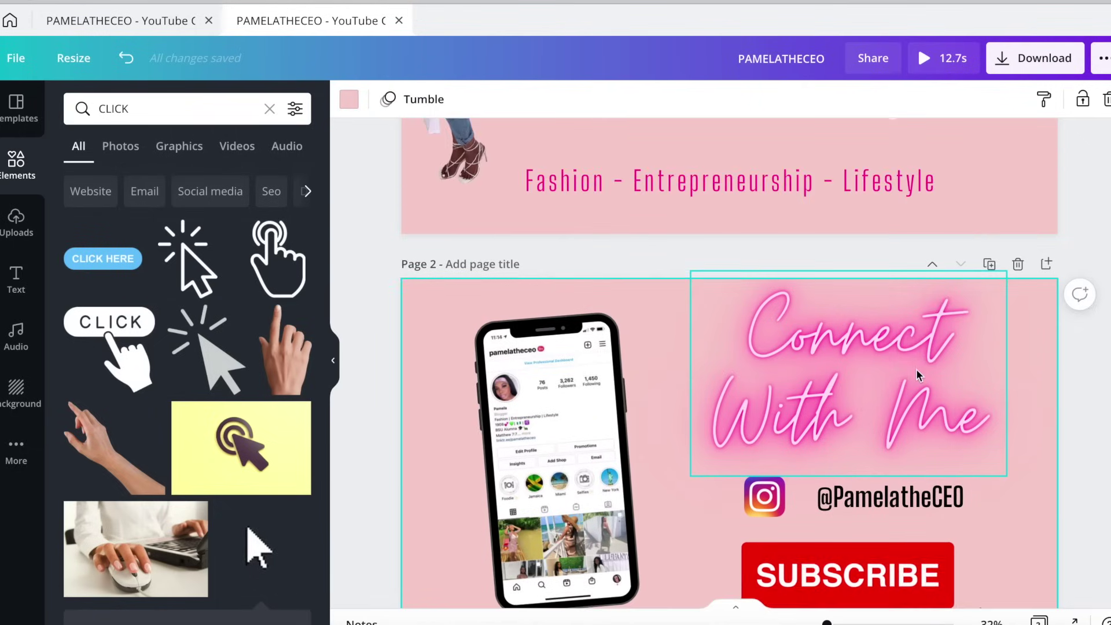
{"action": "scroll", "coordinate": [873, 273], "scroll_direction": "up", "scroll_amount": 3}
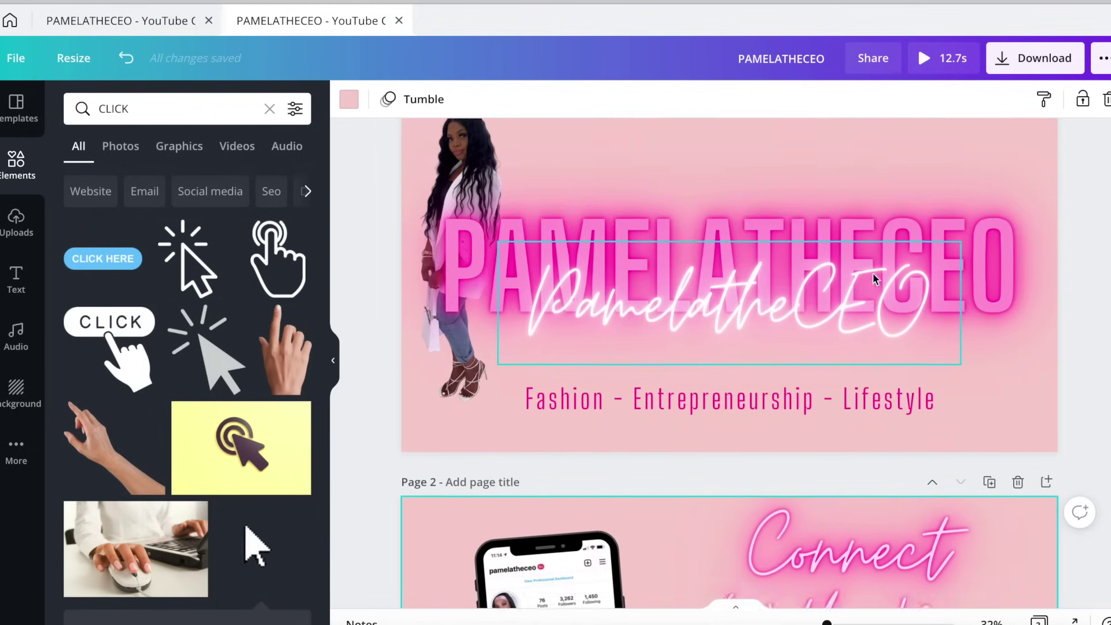
{"action": "left_click", "coordinate": [933, 67]}
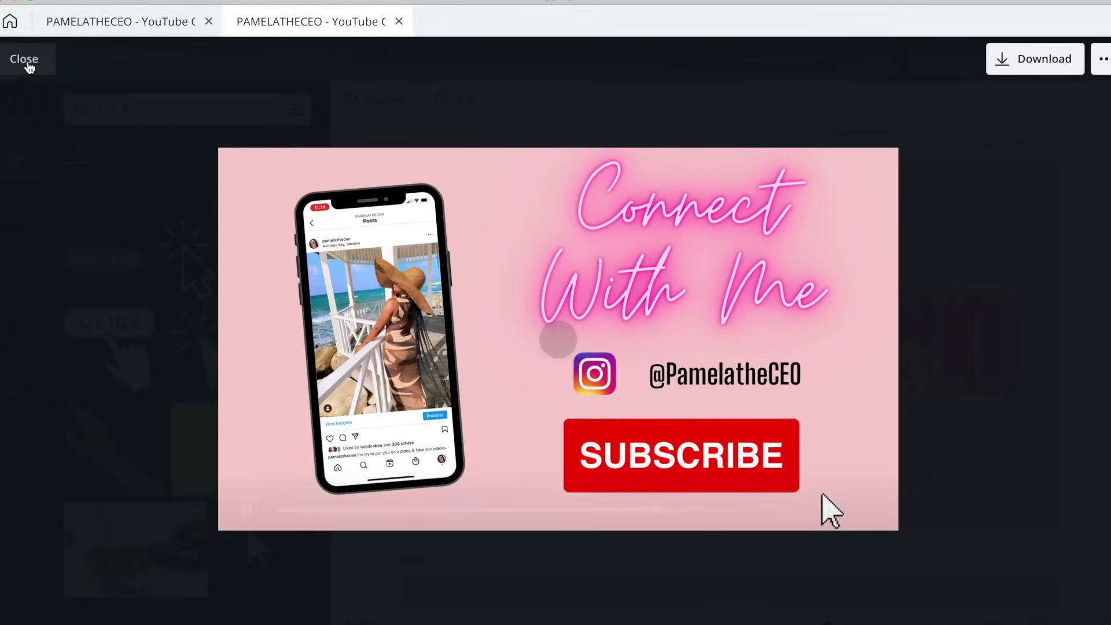
{"action": "left_click", "coordinate": [30, 63]}
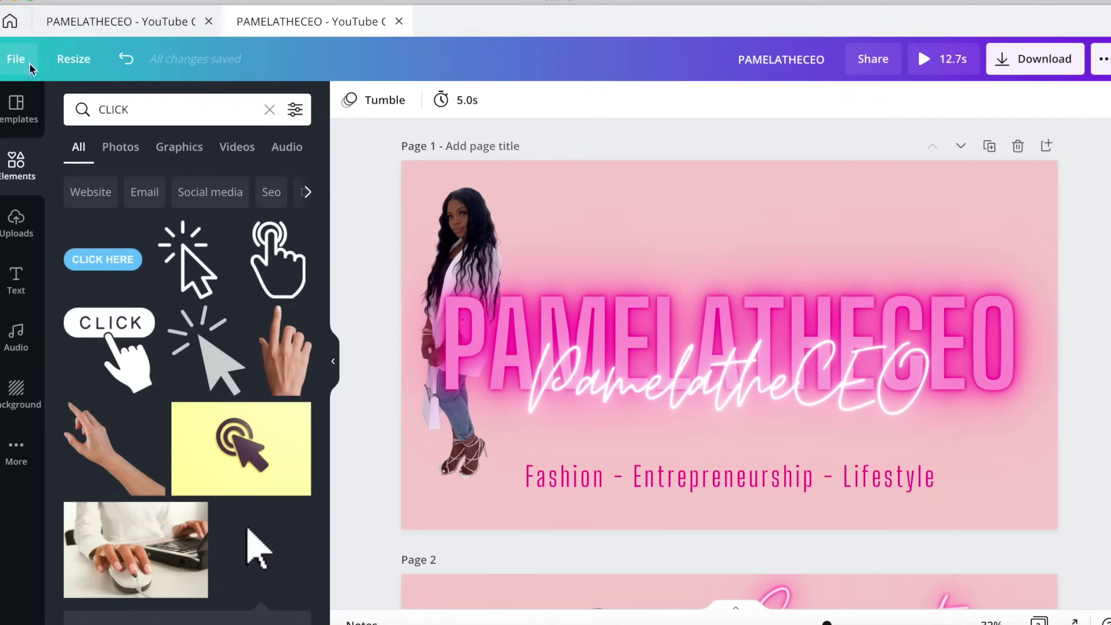
- Set the download file type to MP4 Video and close the download settings
{"action": "left_click", "coordinate": [1013, 64]}
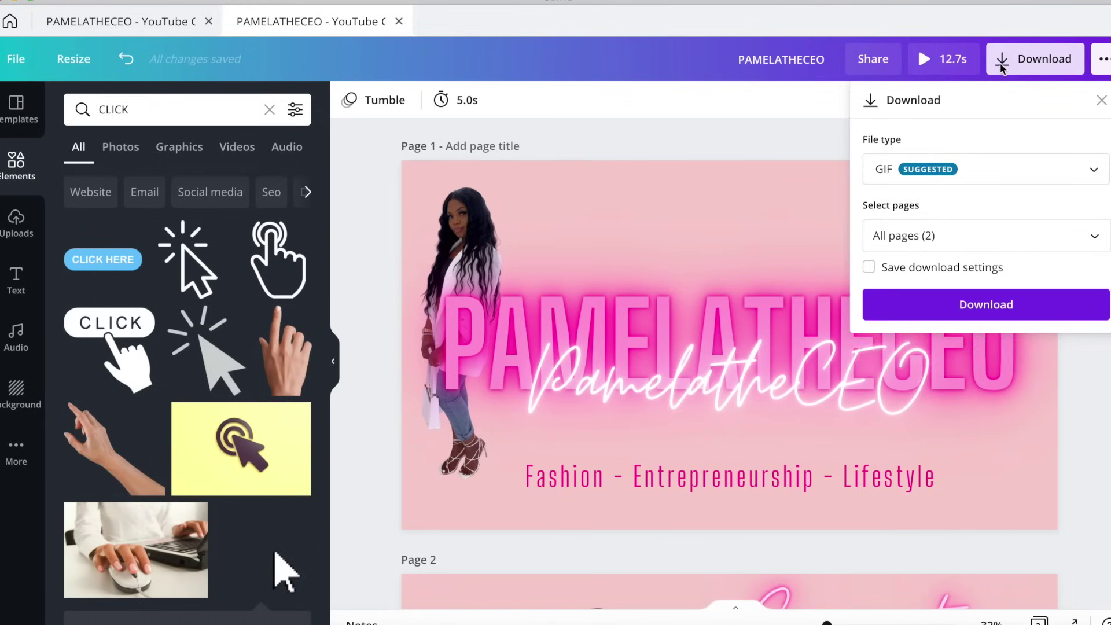
{"action": "left_click", "coordinate": [988, 177]}
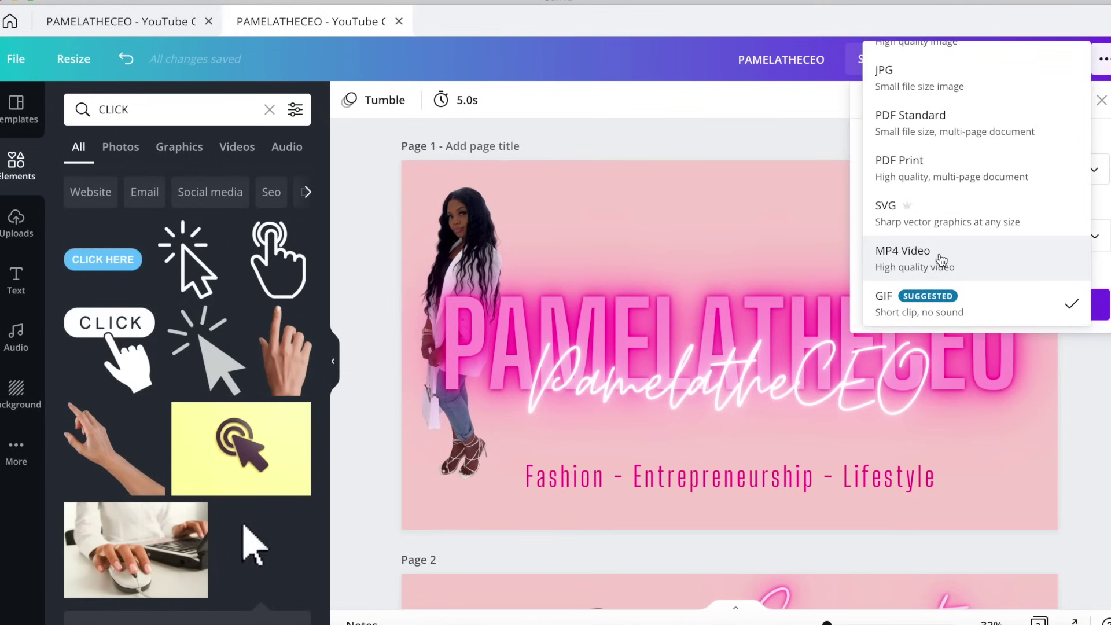
{"action": "left_click", "coordinate": [941, 260]}
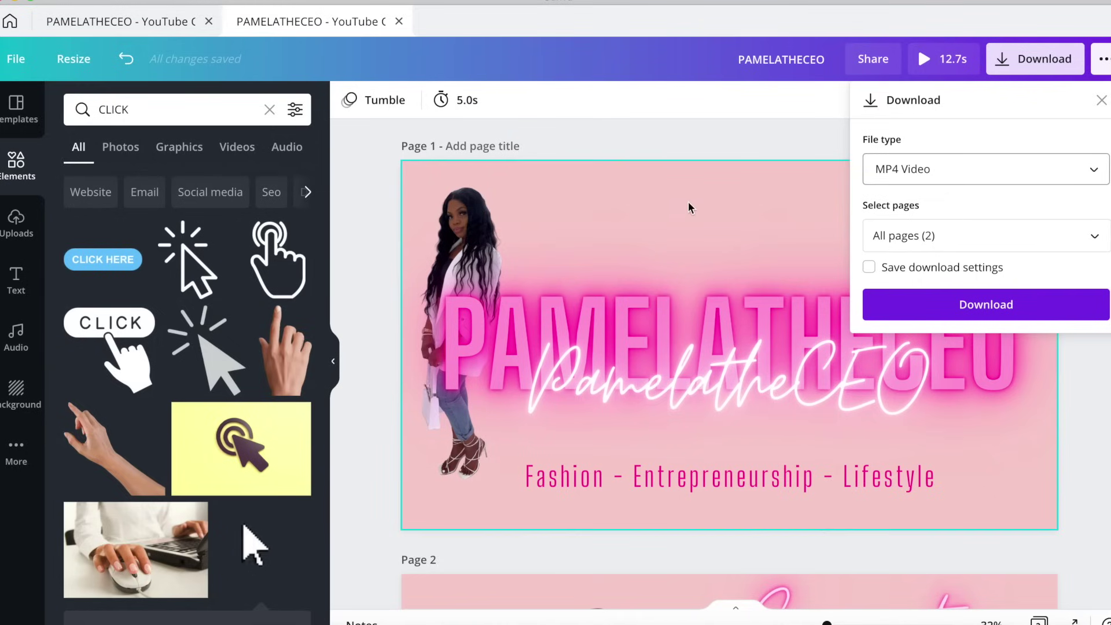
{"action": "left_click", "coordinate": [691, 148]}
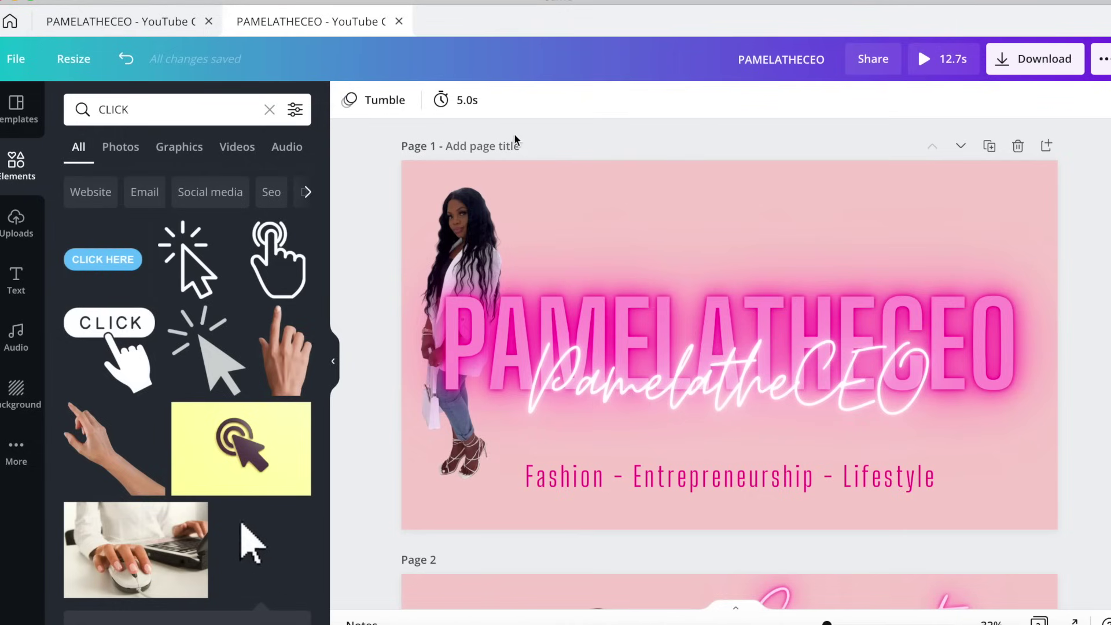